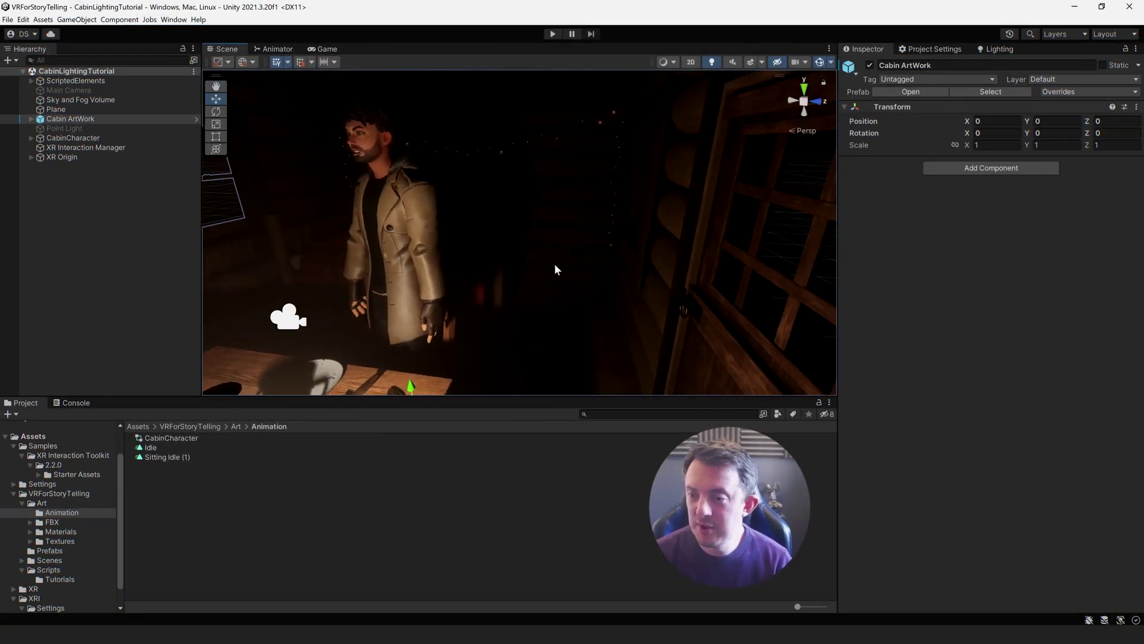
middle_click_drag(554, 266, 528, 300)
right_click_drag(528, 300, 662, 317)
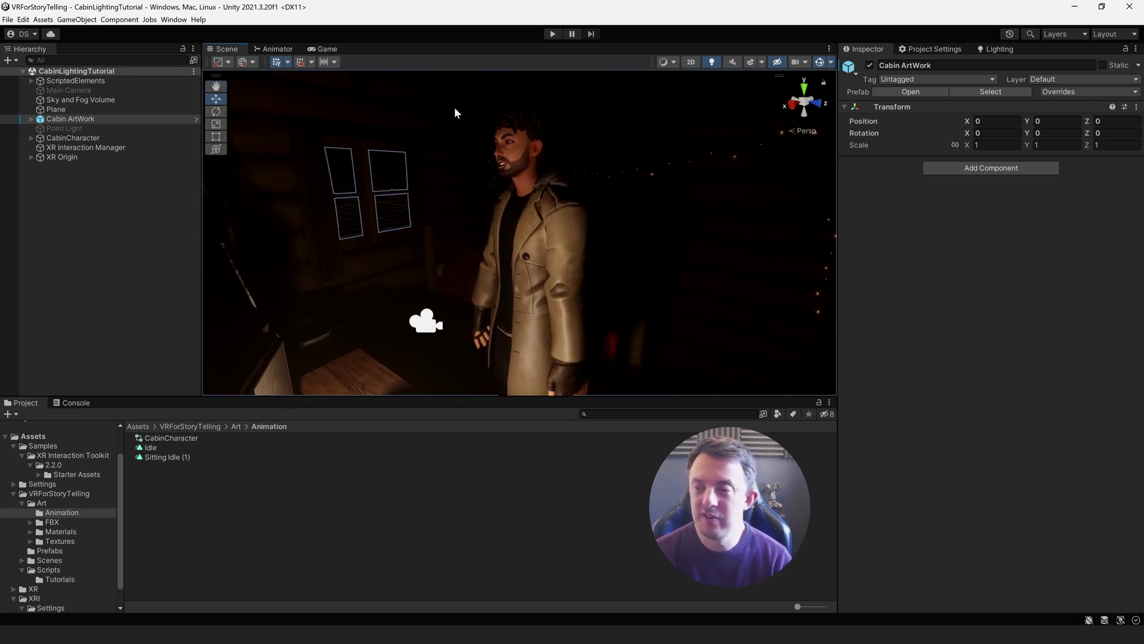
right_click_drag(454, 112, 720, 244)
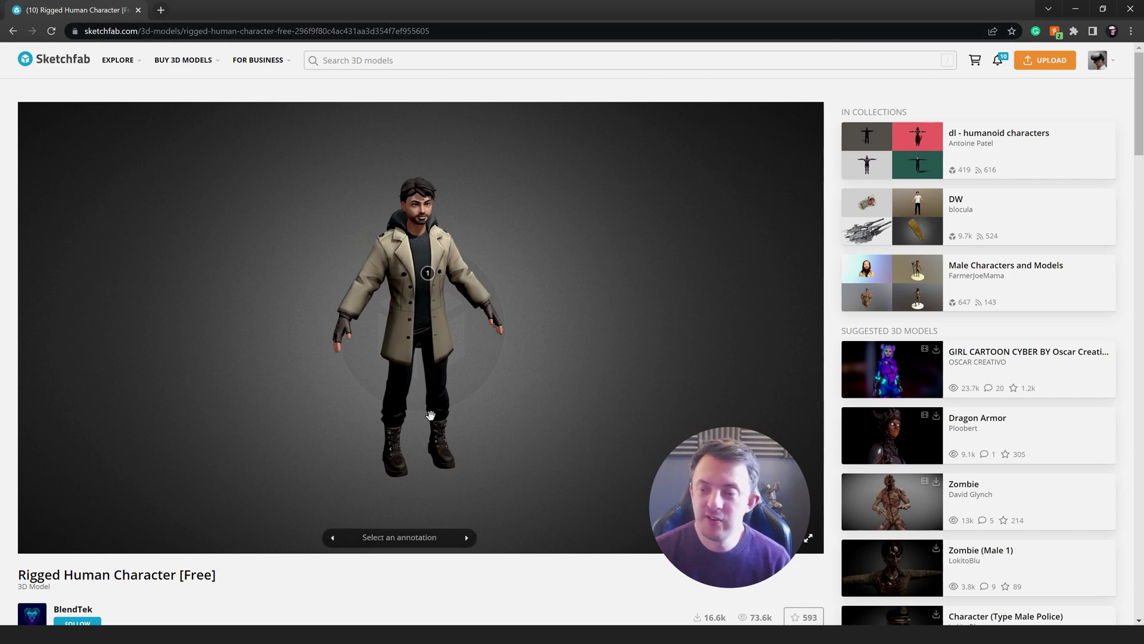
Review the CC Attribution-ShareAlike licence terms of the Rigged Human Character [Free] model on Sketchfab
scroll(429, 411, "down", 3)
scroll(230, 249, "down", 7)
scroll(307, 266, "up", 2)
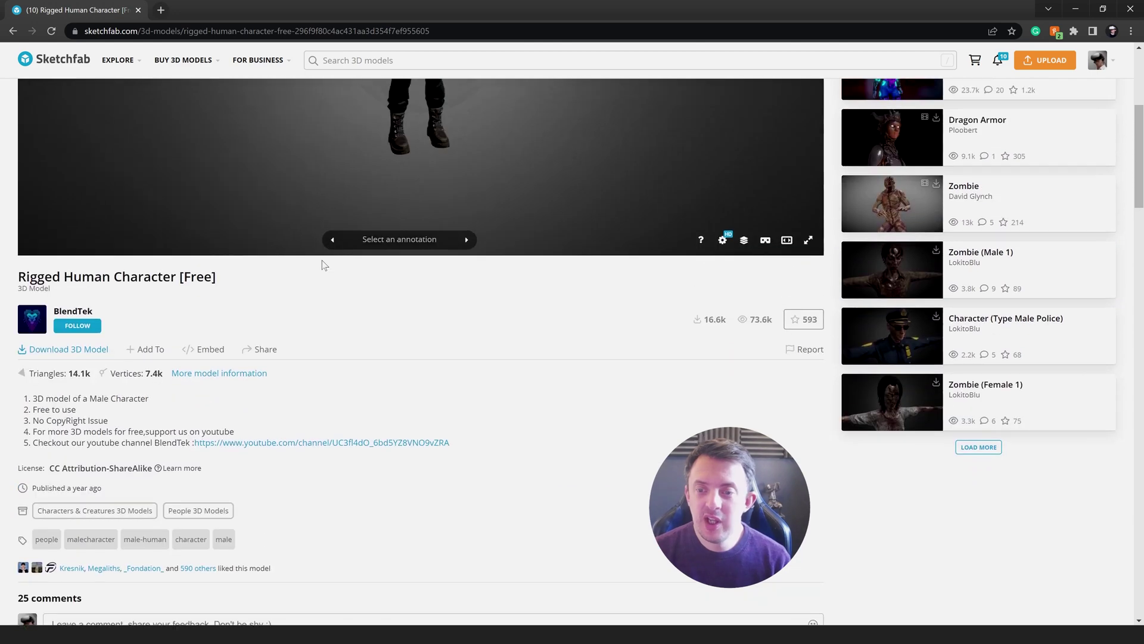
left_click(181, 467)
scroll(572, 334, "down", 2)
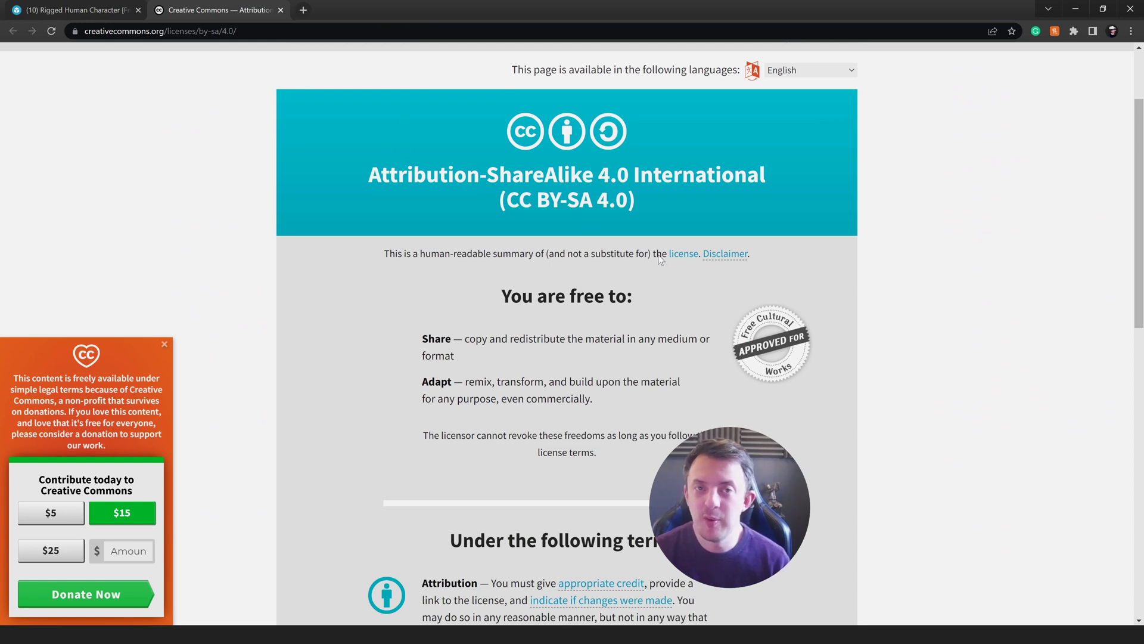
left_click(164, 345)
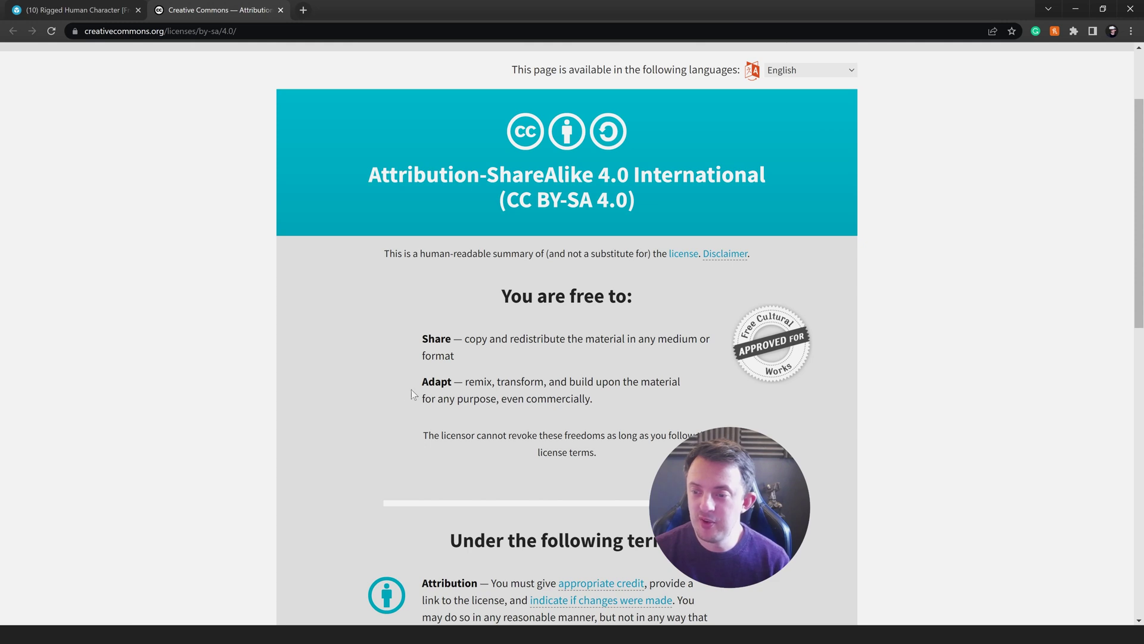
key("ctrl+w")
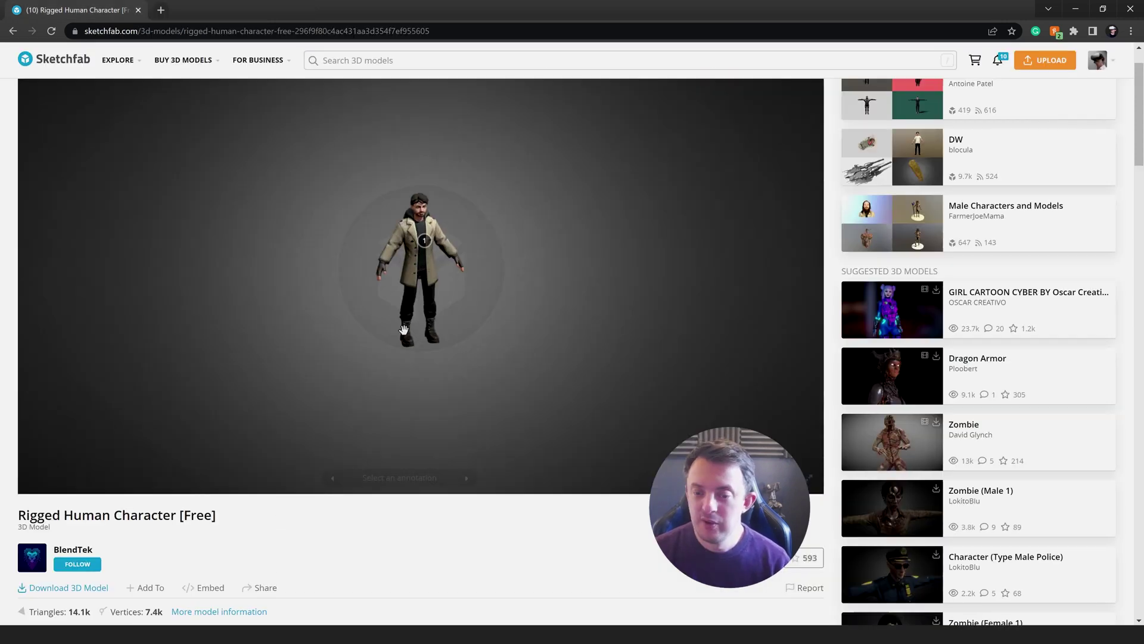
Download the Rigged Human Character [Free] 3D model from its Sketchfab page
scroll(969, 439, "down", 2)
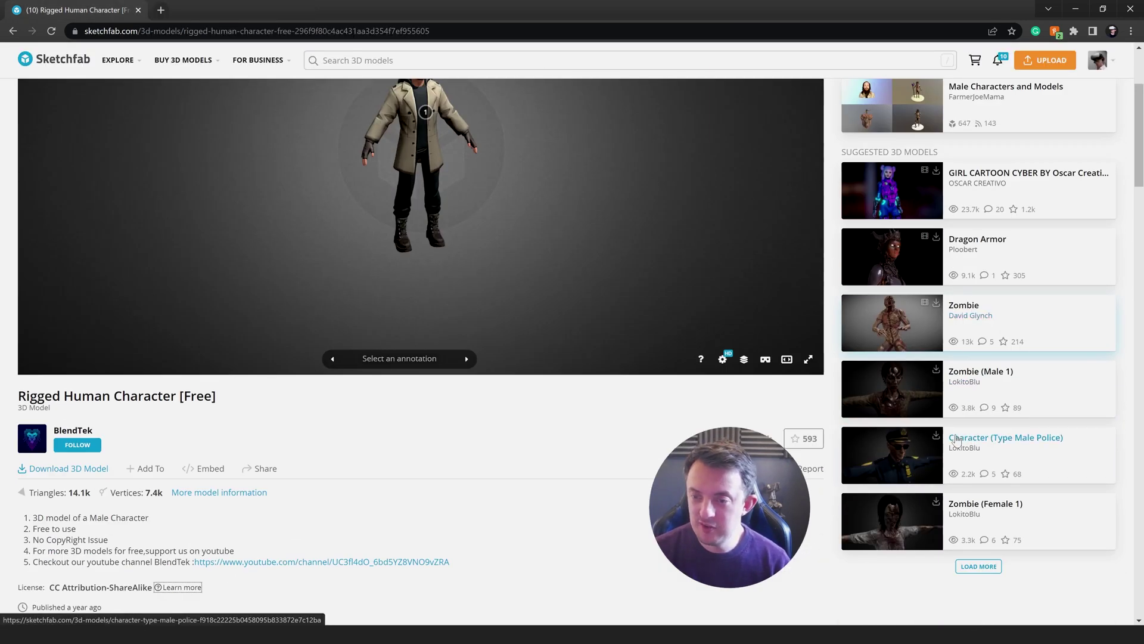
scroll(959, 439, "up", 2)
scroll(287, 316, "up", 2)
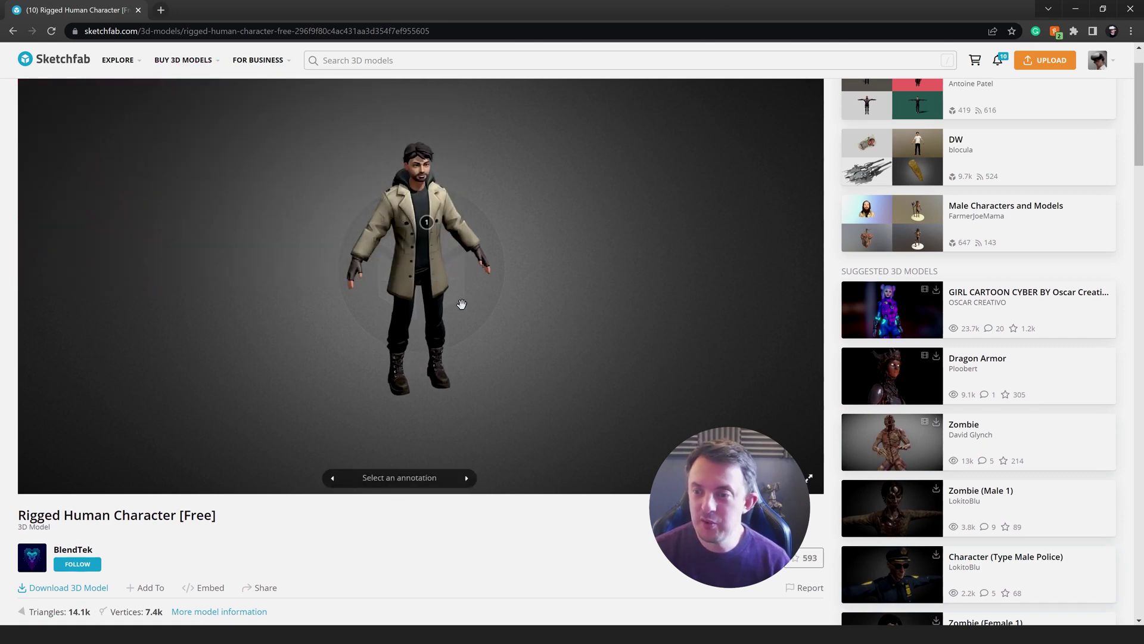
scroll(412, 331, "up", 2)
scroll(57, 519, "down", 1)
left_click(60, 527)
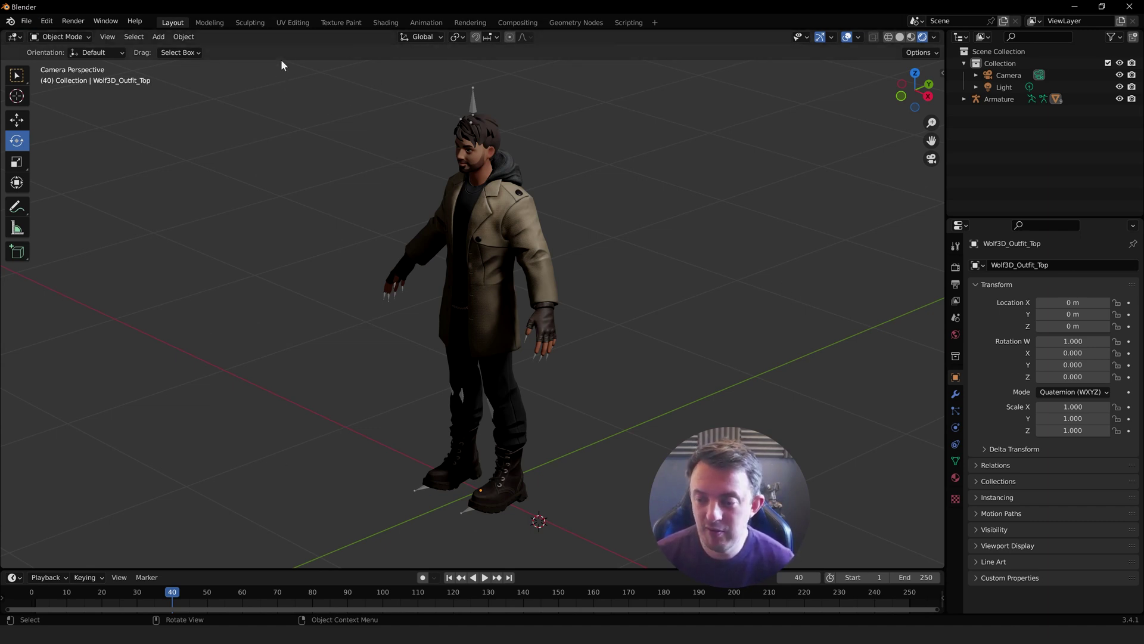
Switch to Blender, select the whole rigged character with its armature, and export it as FBX
left_click_drag(281, 59, 711, 561)
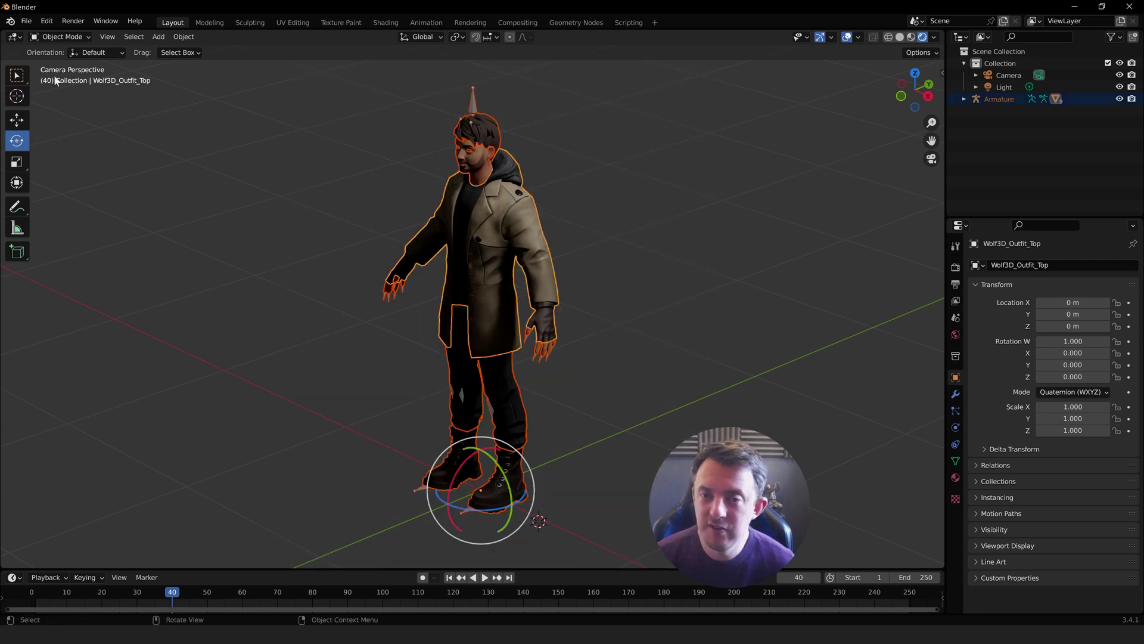
left_click(27, 21)
mouse_move(69, 196)
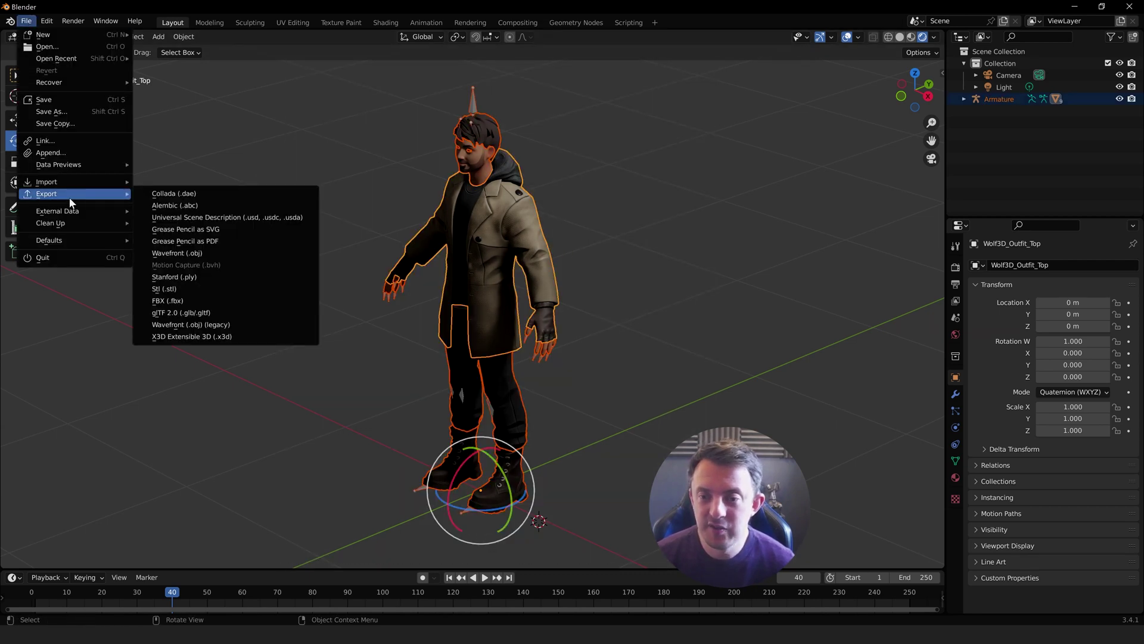
left_click(231, 300)
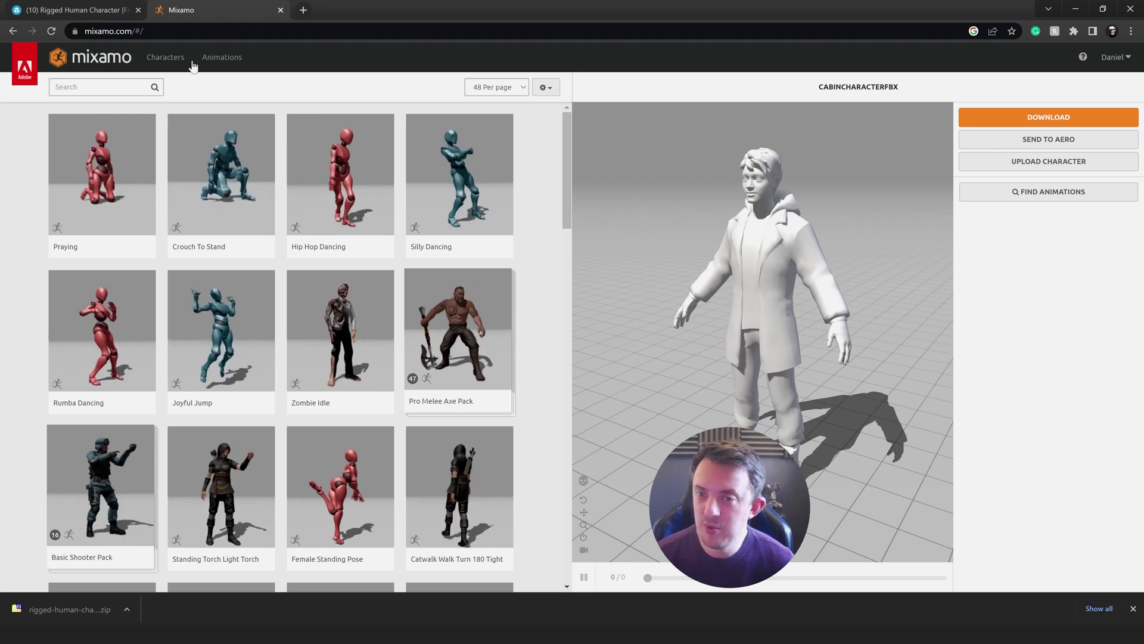
Search the Mixamo animations for "idle" and apply the first plain Idle animation to the uploaded cabin character
left_click(231, 57)
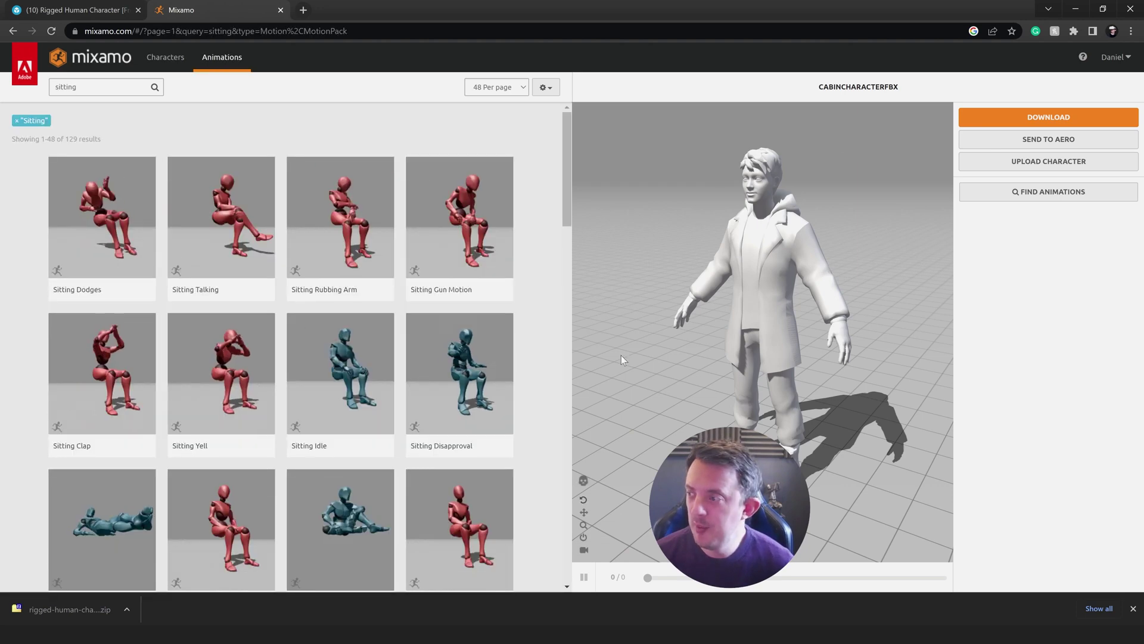
left_click(1049, 117)
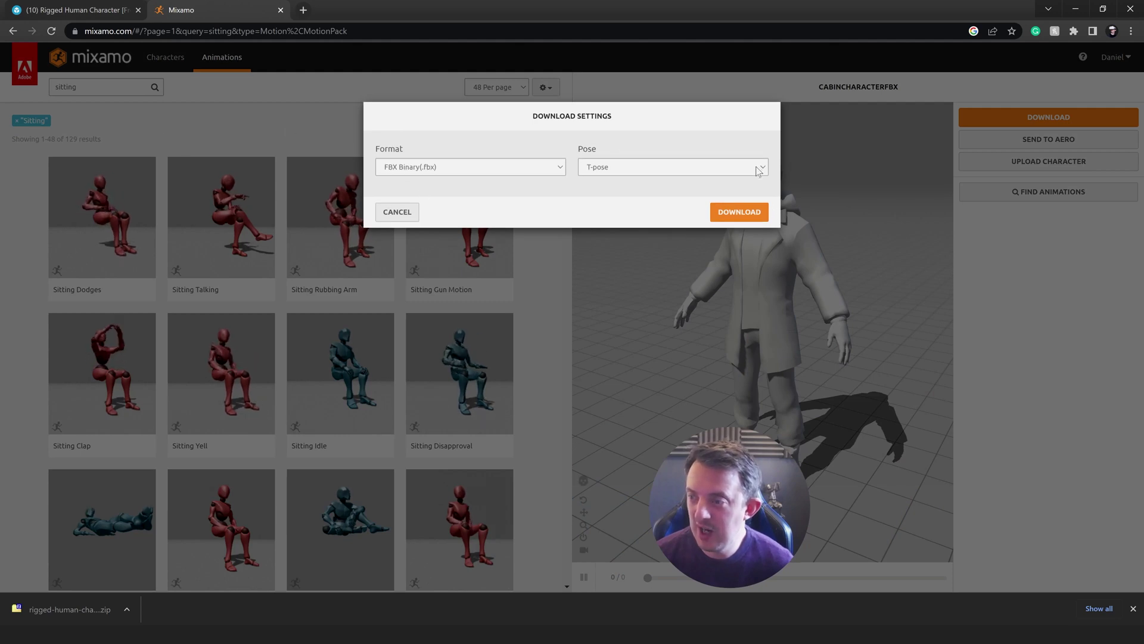
type("i")
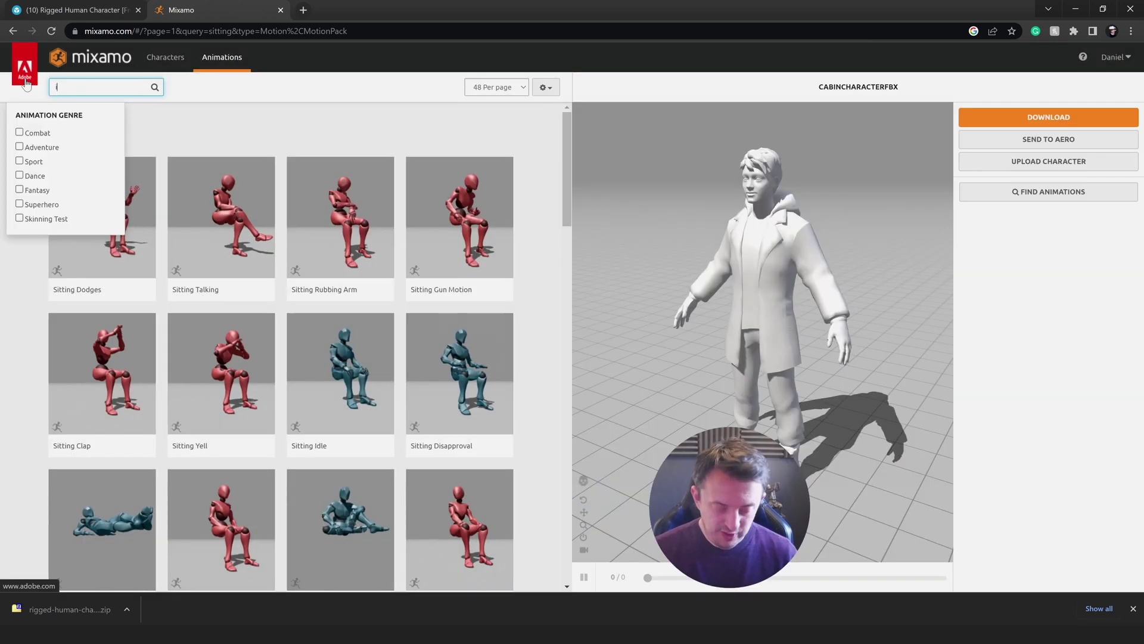
type("dle")
key("Return")
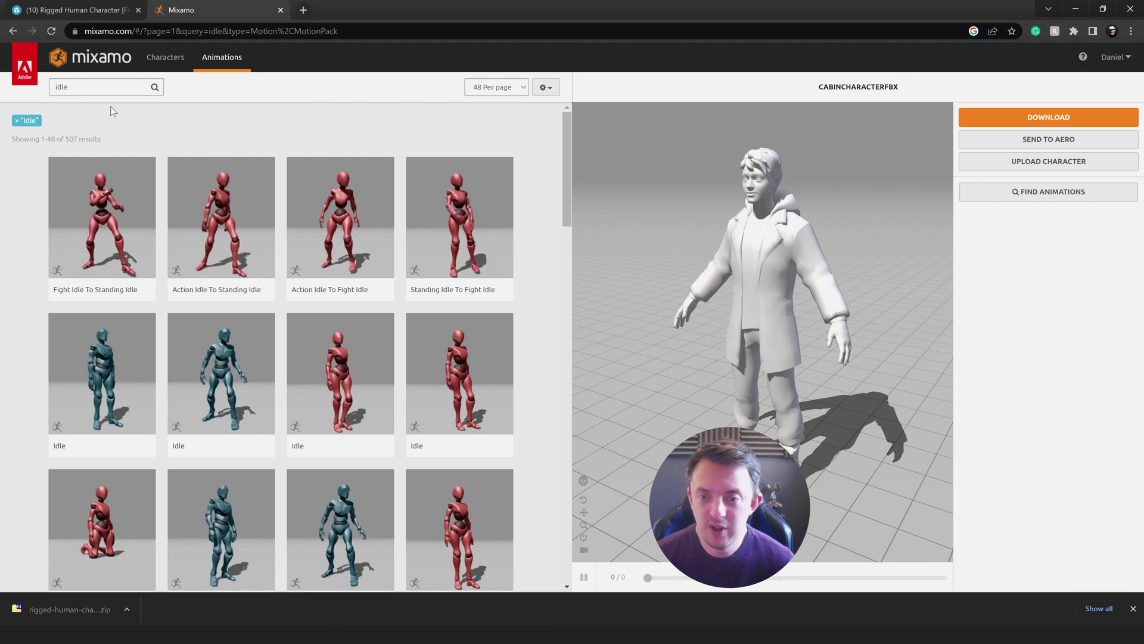
left_click(101, 375)
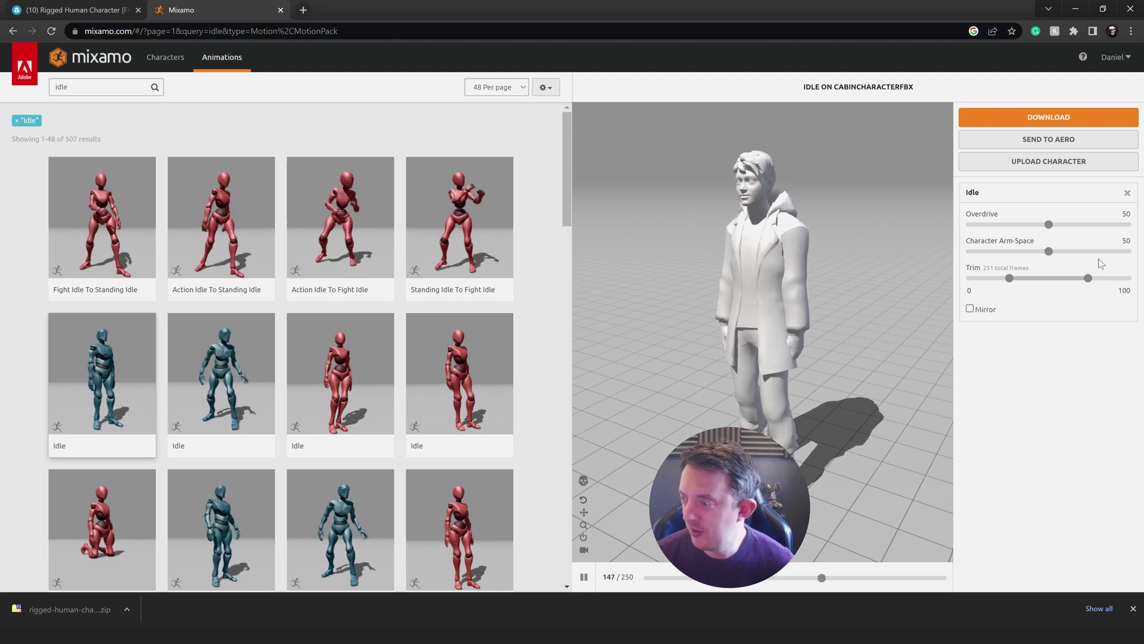
Set the Idle animation's Character Arm-Space to 56 and download it in the FBX For Unity format with skin
left_click(1057, 252)
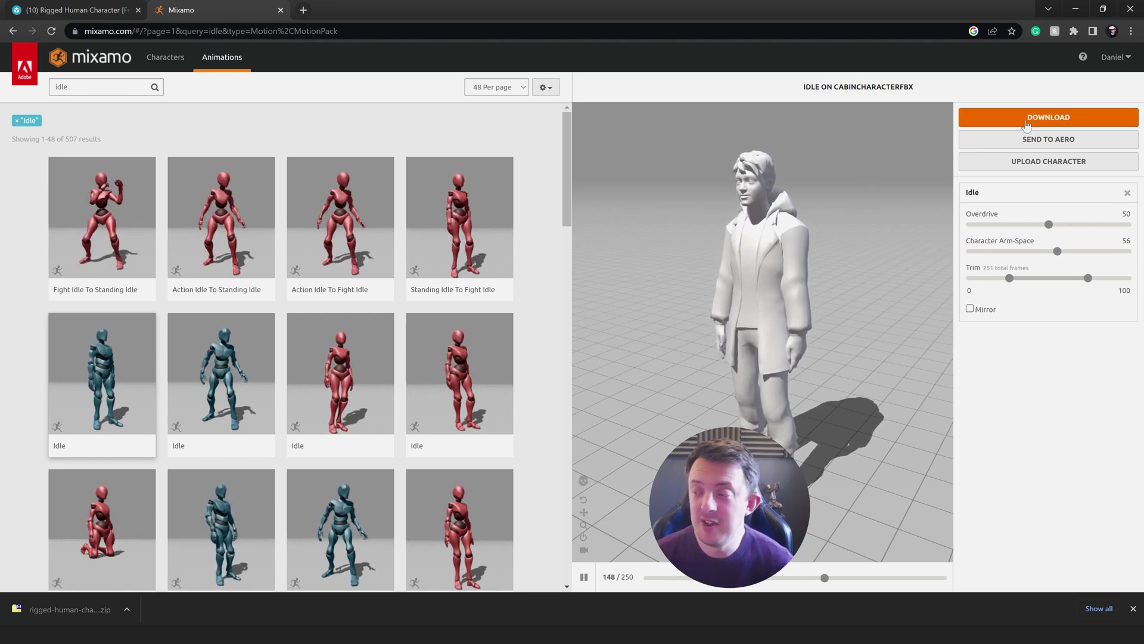
left_click(1026, 122)
left_click(406, 168)
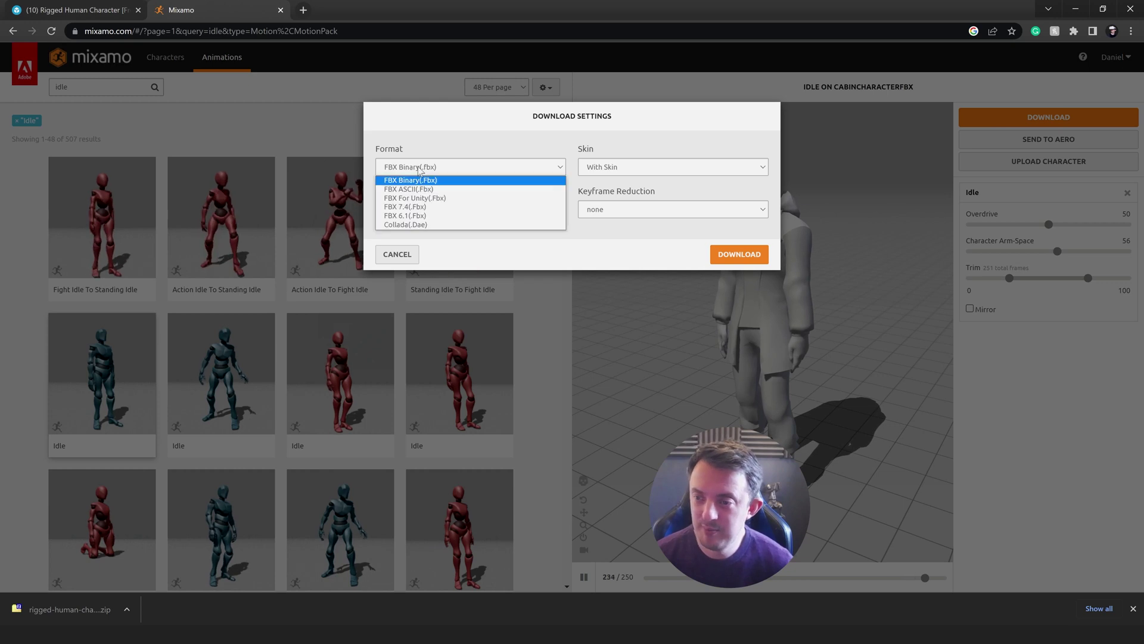
left_click(413, 198)
left_click(738, 254)
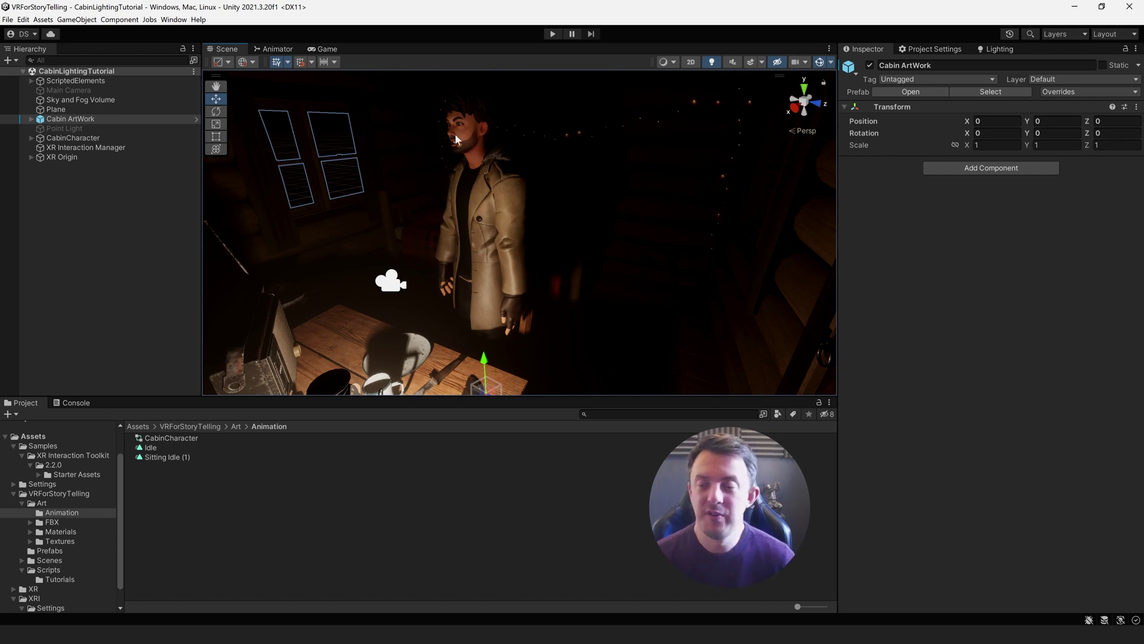
Switch to Unity and examine the material, rig and animation import settings of the CabinCharacterFBX@Idle asset
left_click(168, 457)
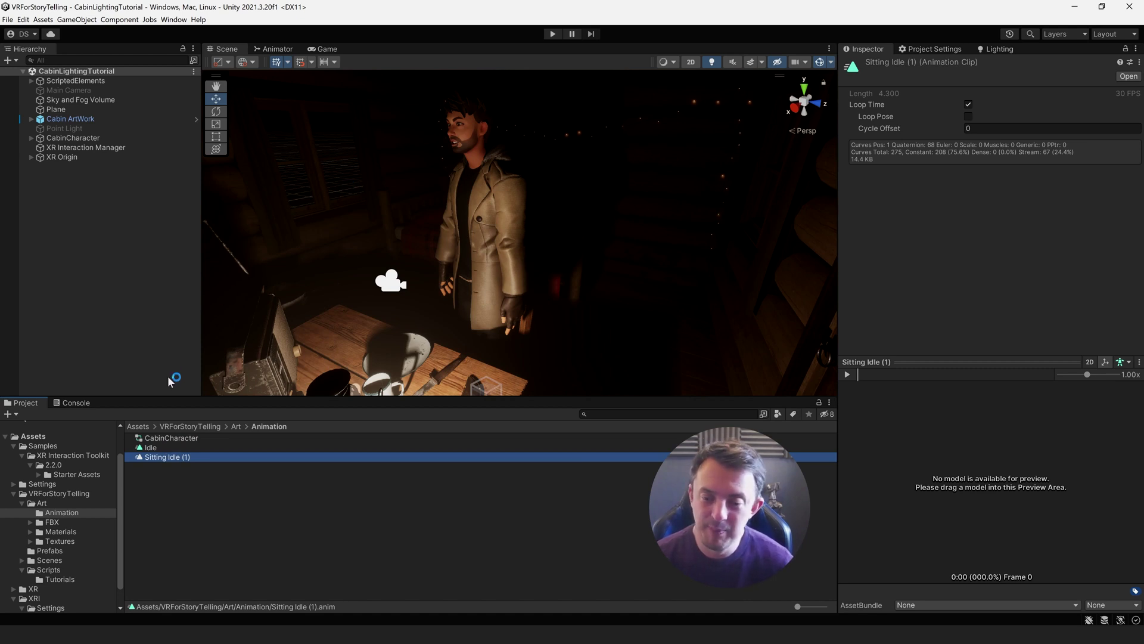
left_click(187, 438)
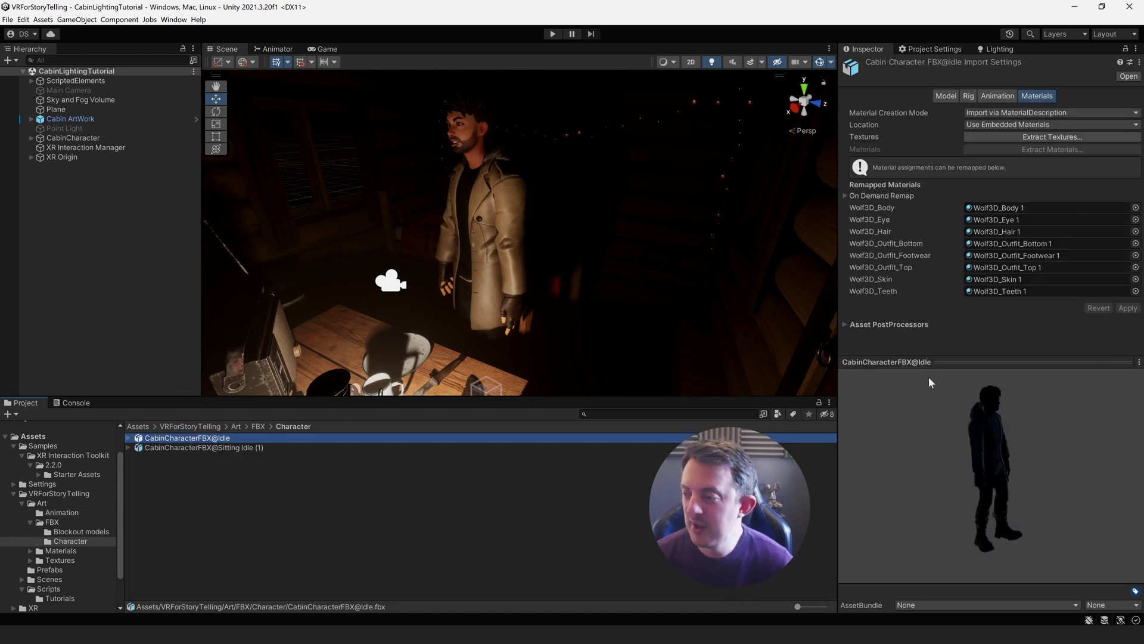
left_click_drag(927, 432, 924, 437)
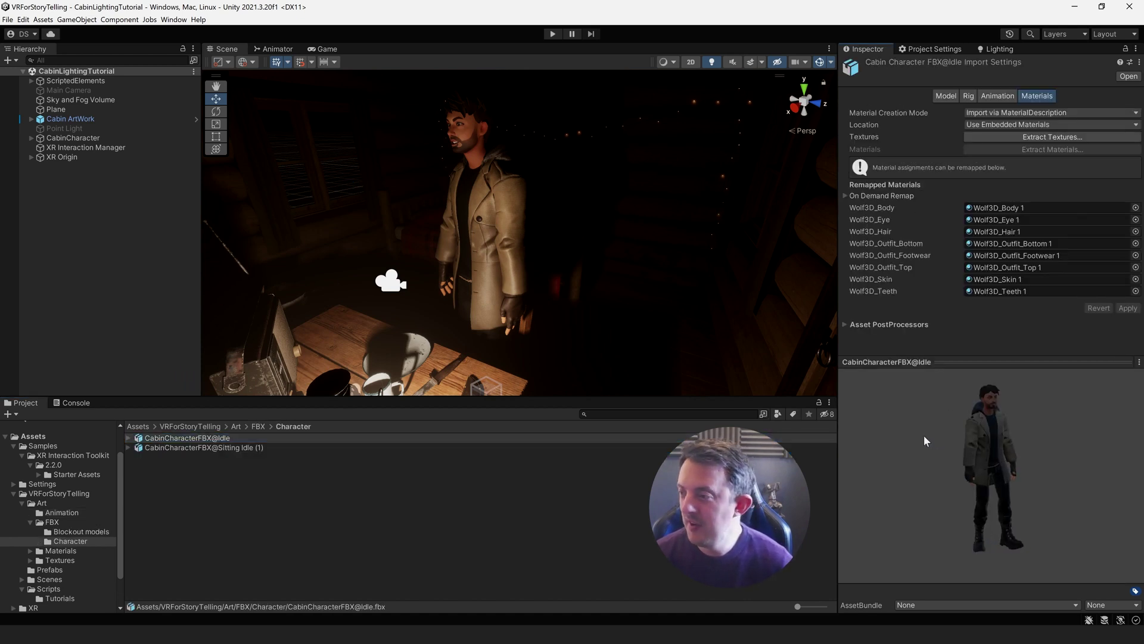
left_click(968, 96)
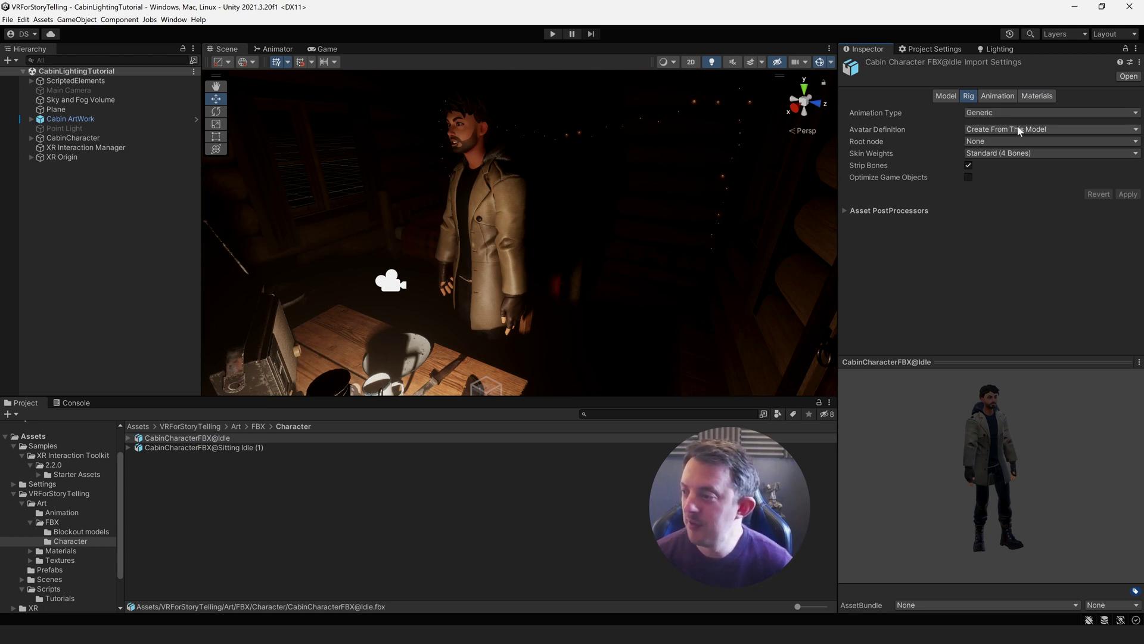
left_click(997, 96)
left_click_drag(1142, 112, 1143, 164)
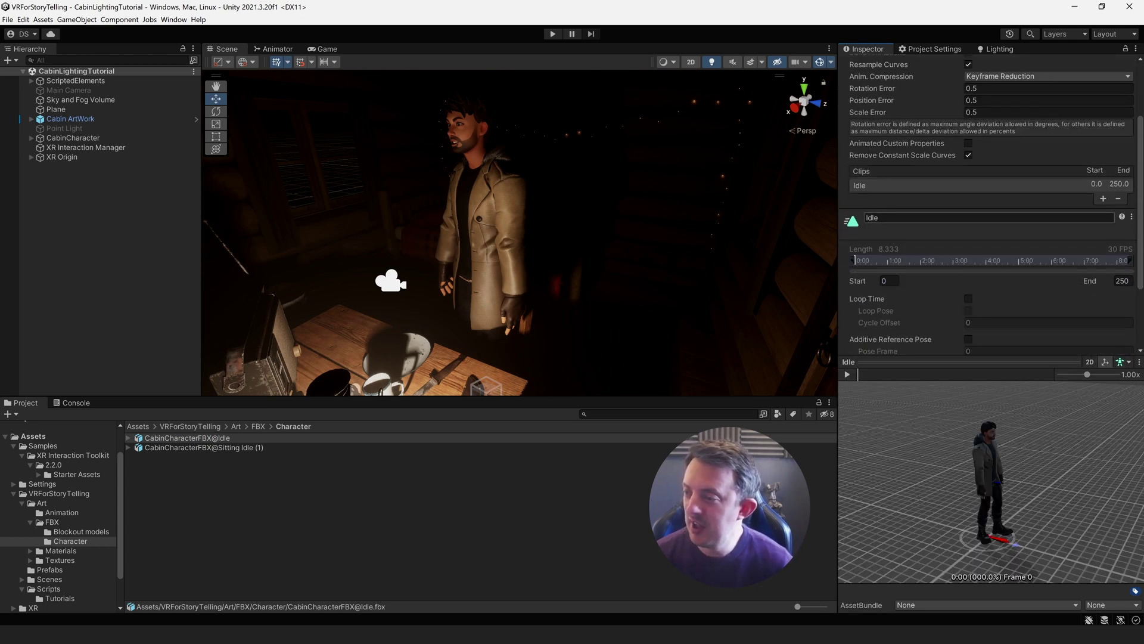
mouse_move(866, 218)
left_mouse_down()
mouse_move(880, 222)
mouse_move(854, 221)
left_mouse_up()
scroll(989, 203, "down", 3)
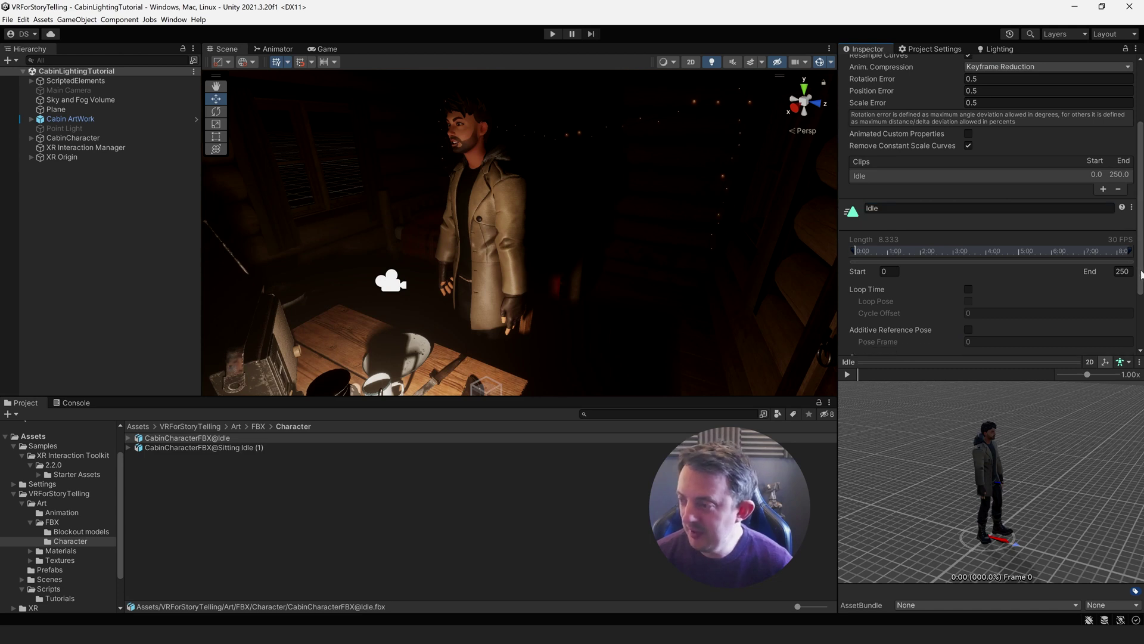
left_click_drag(964, 515, 882, 460)
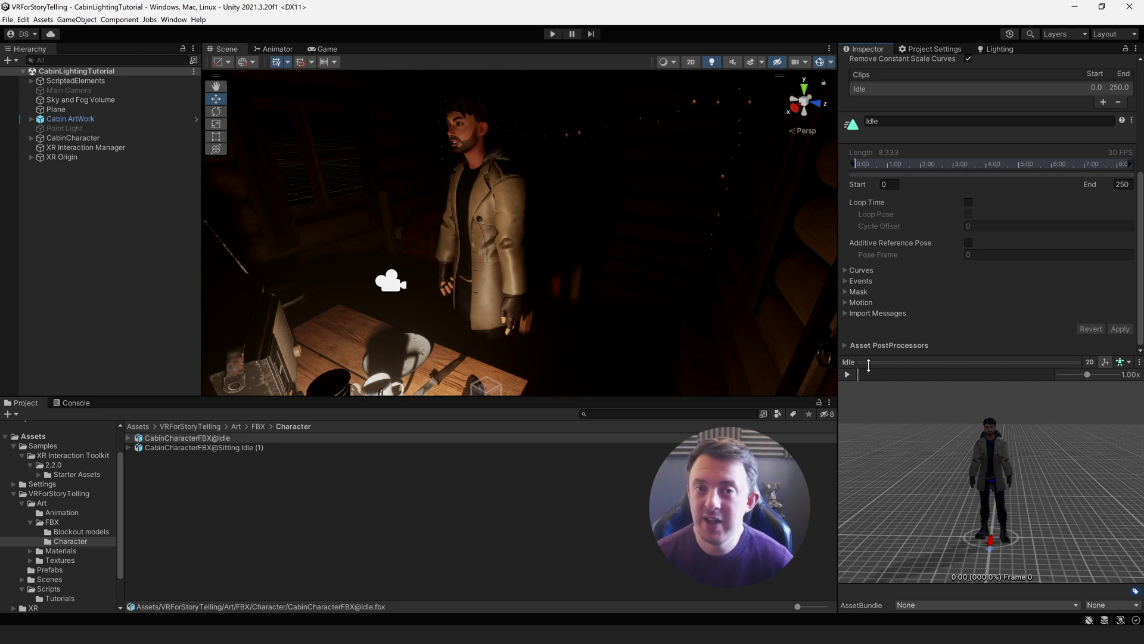
Inspect the CabinCharacterFBX@Idle object in the cabin scene, including its Animator component and its CabinCharacter parent
left_click(501, 244)
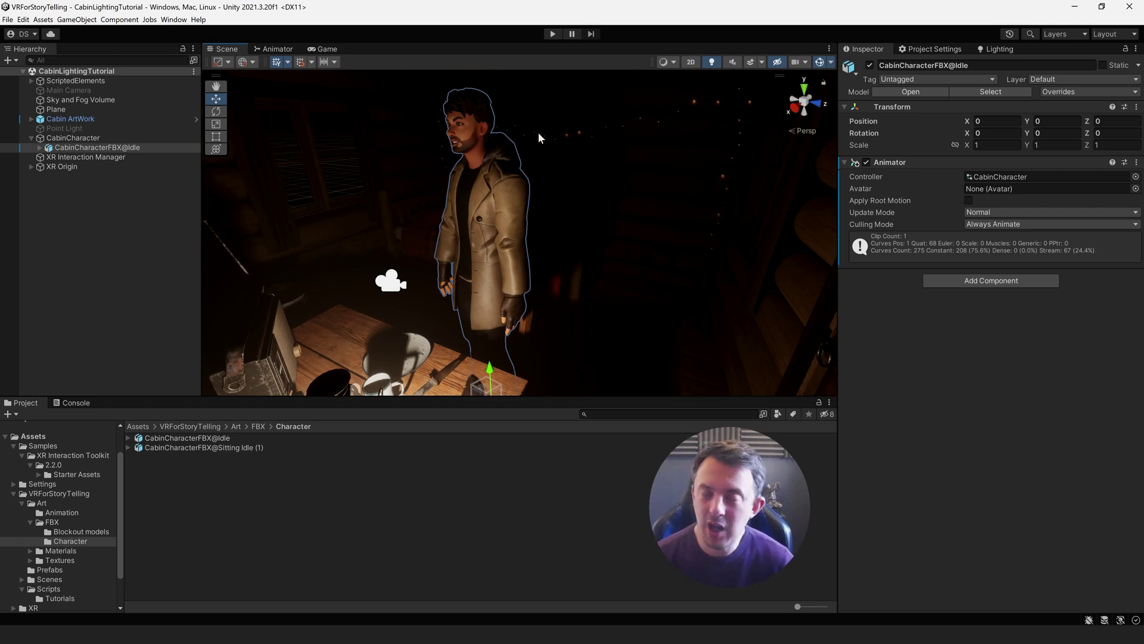
right_click_drag(436, 211, 488, 218)
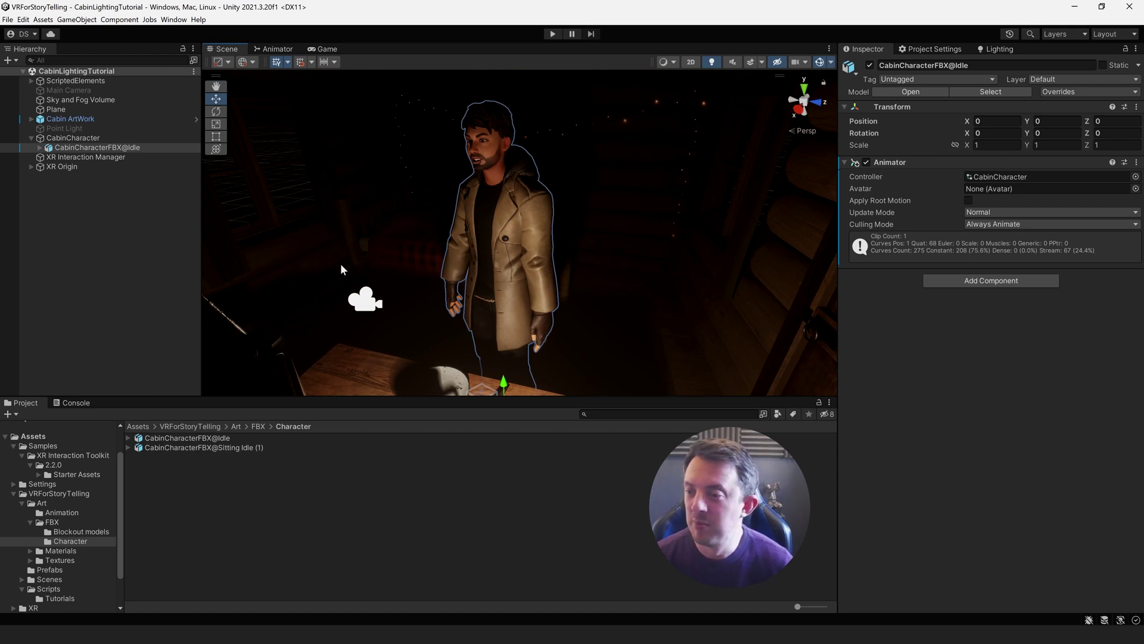
left_click(340, 264)
mouse_move(608, 262)
right_mouse_down()
mouse_move(546, 259)
mouse_move(603, 262)
right_mouse_up()
right_click_drag(718, 213, 517, 238)
left_click(80, 138)
left_click(93, 230)
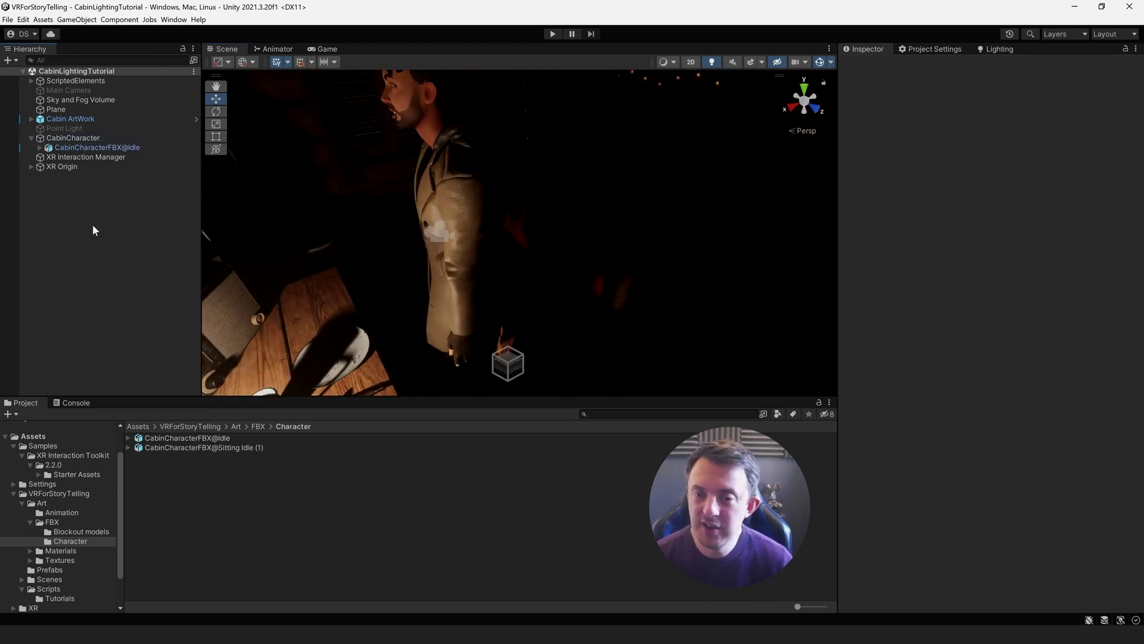
Try moving the CabinCharacter parent object in the scene, and undo the move
left_click(78, 139)
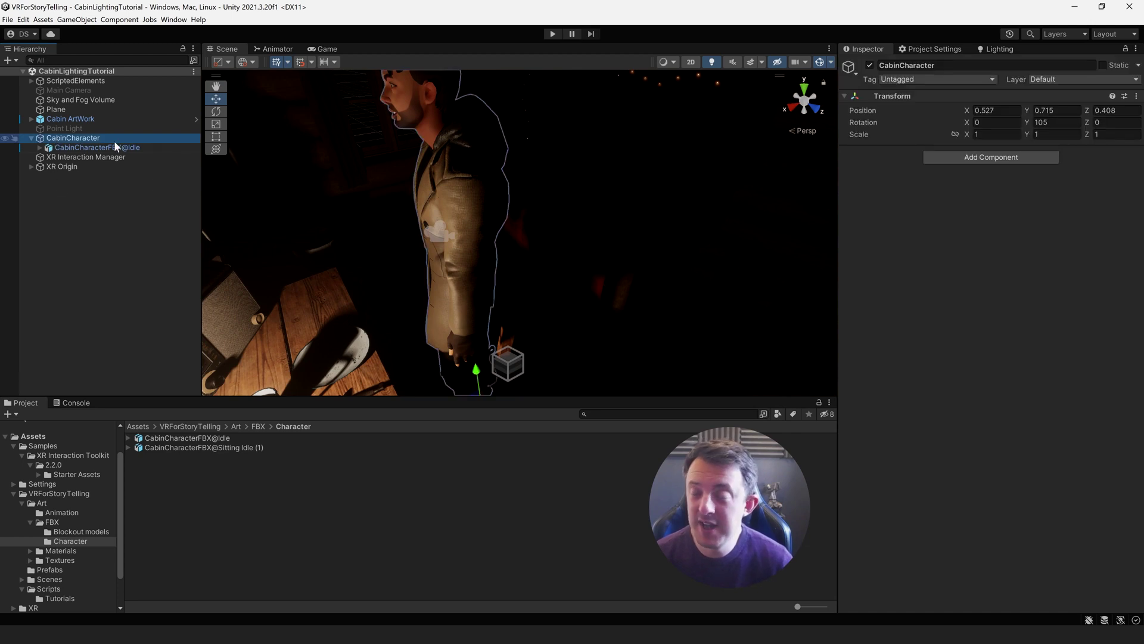
middle_click_drag(570, 222, 534, 151)
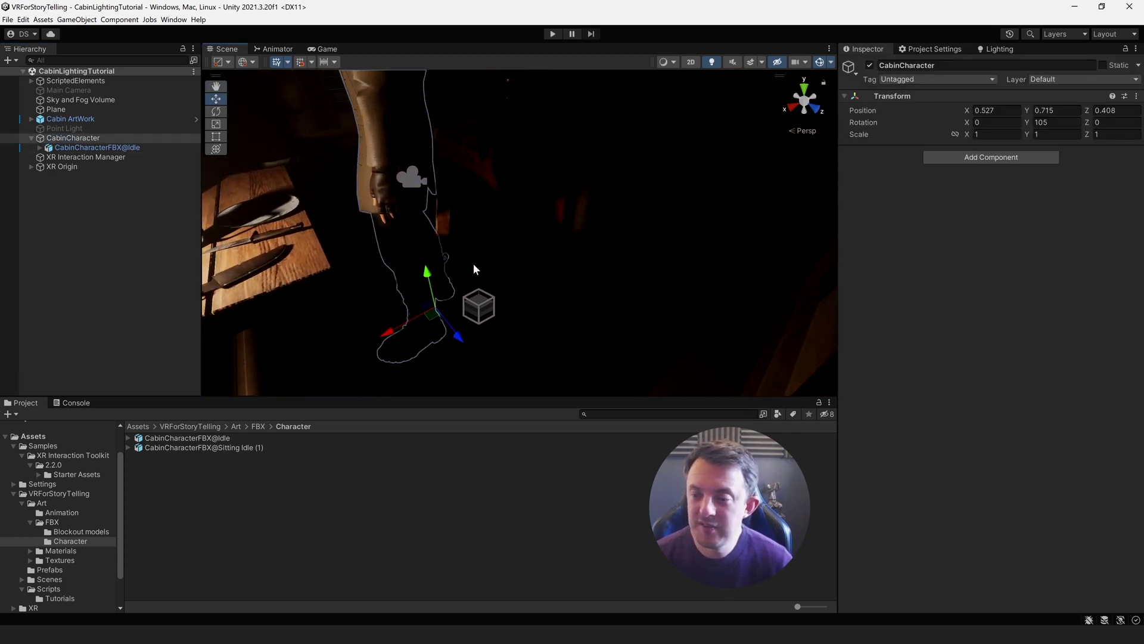
middle_click_drag(434, 299, 465, 316)
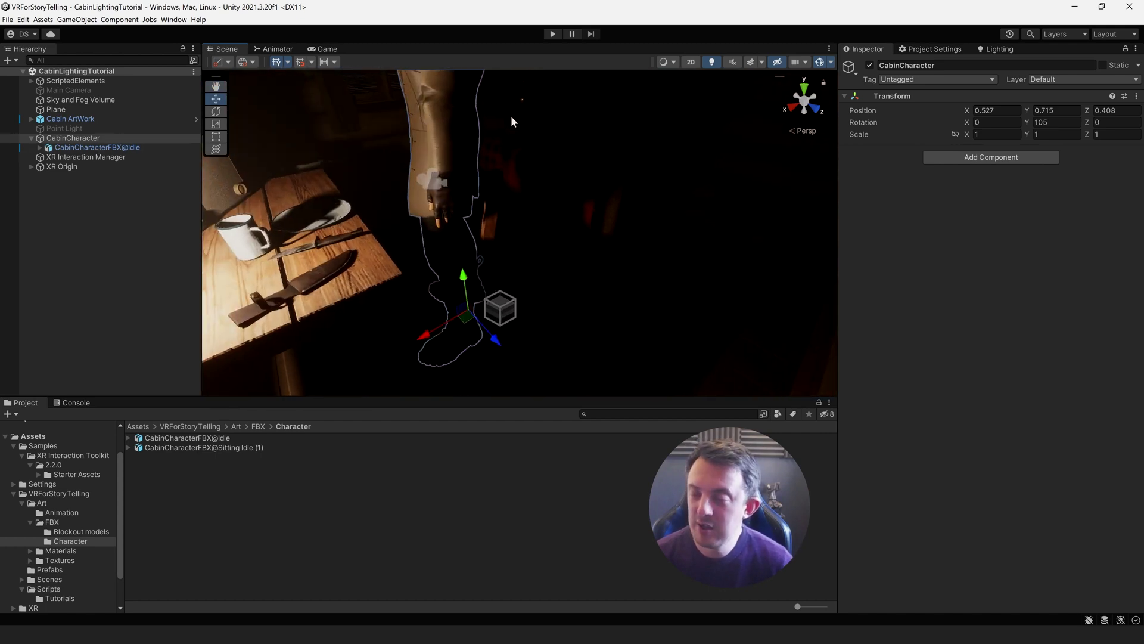
left_click_drag(465, 326, 441, 323)
key("ctrl+z")
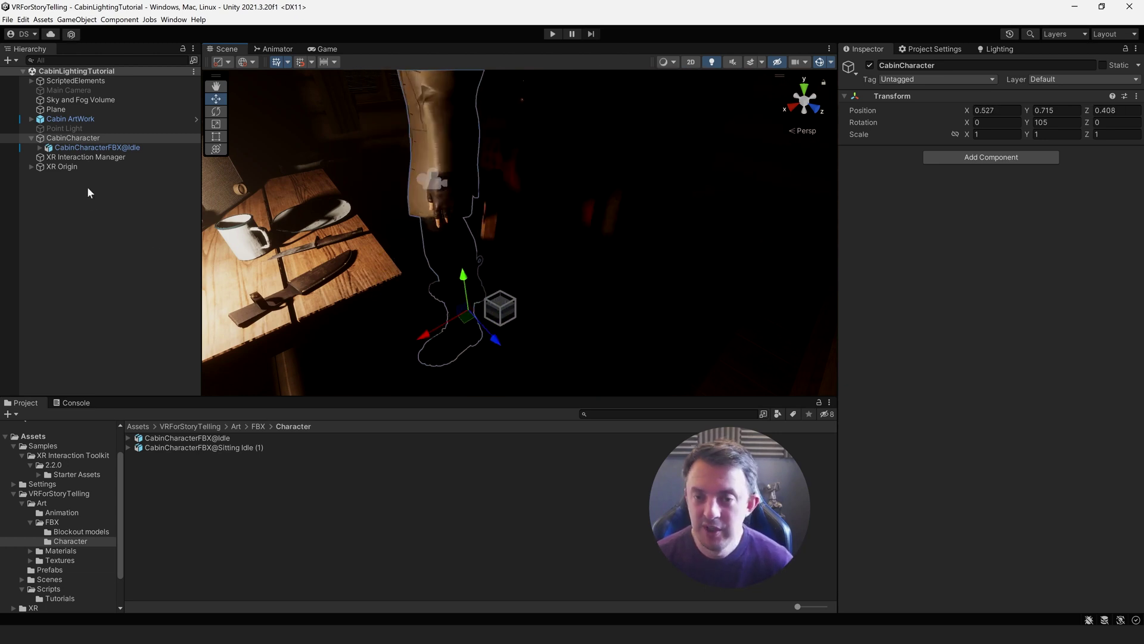
Select the CabinCharacterFBX@Idle child object and examine the character model around its upper body
left_click(102, 147)
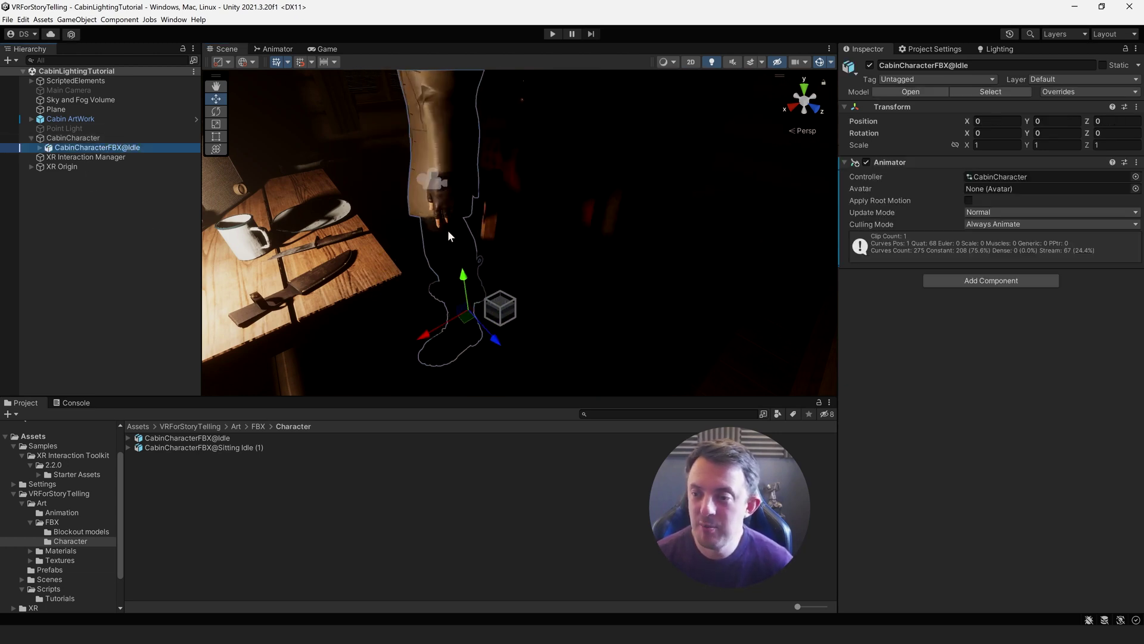
key("f")
right_click_drag(417, 272, 483, 252)
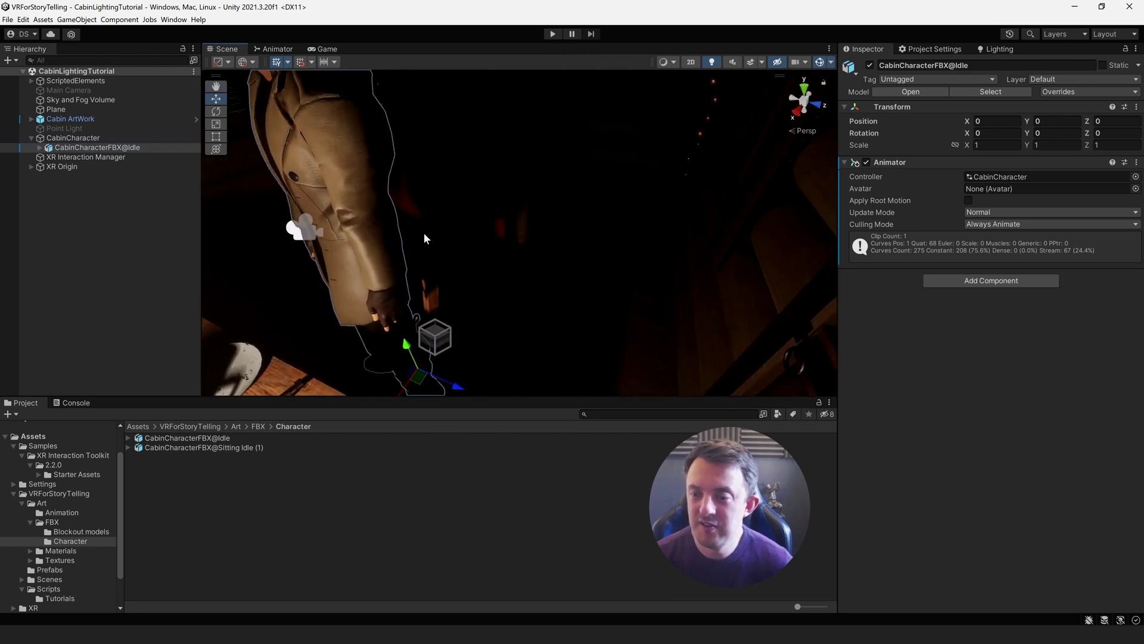
middle_click_drag(424, 233, 495, 274)
left_click_drag(405, 200, 475, 231, "alt")
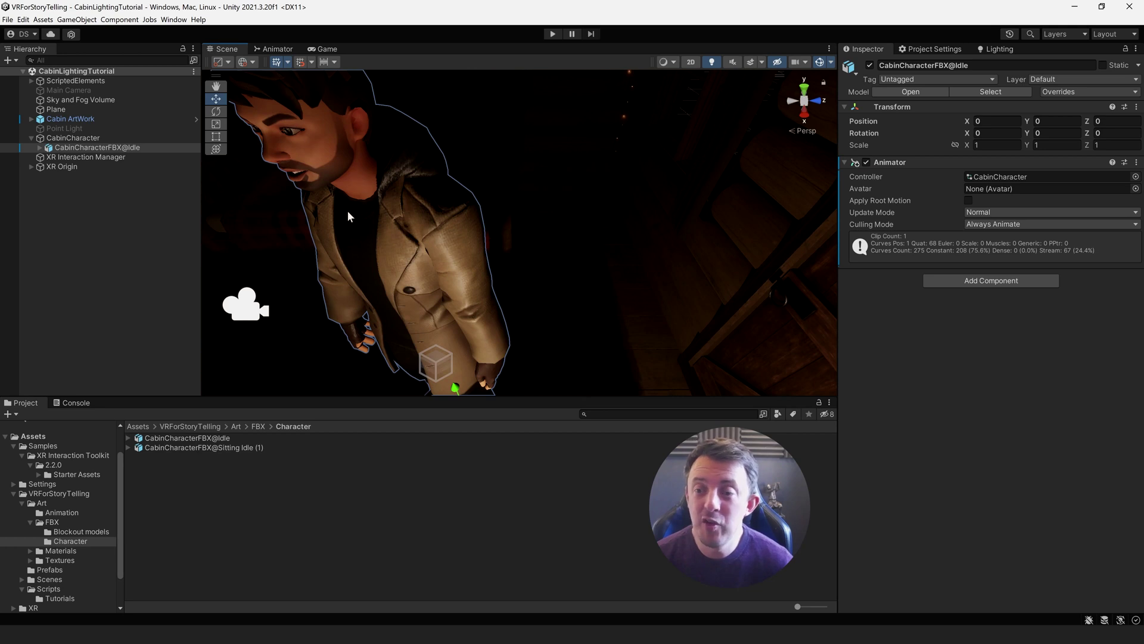
Play the cabin scene and examine how the character's idle animation looks from around the model
right_click_drag(455, 229, 501, 163)
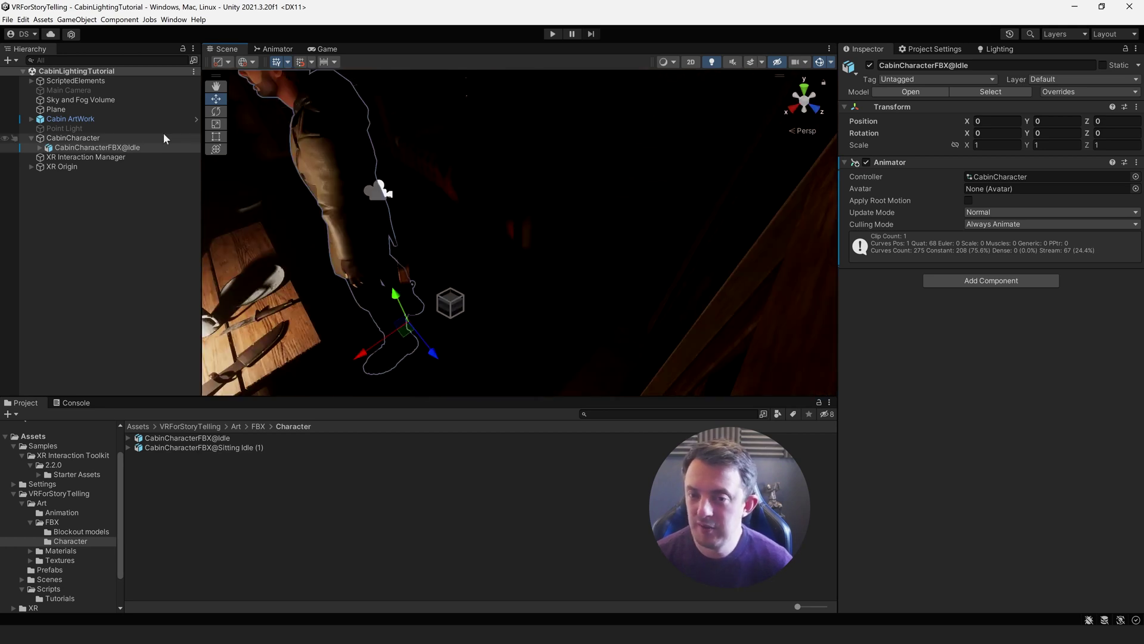
left_click(553, 34)
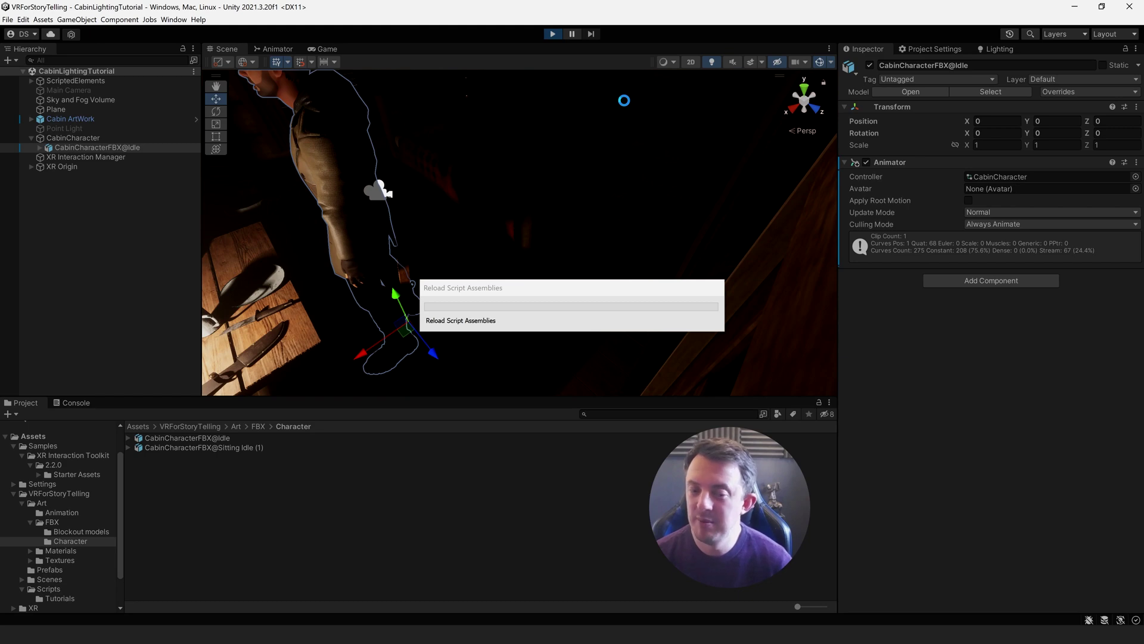
right_click_drag(624, 238, 405, 244)
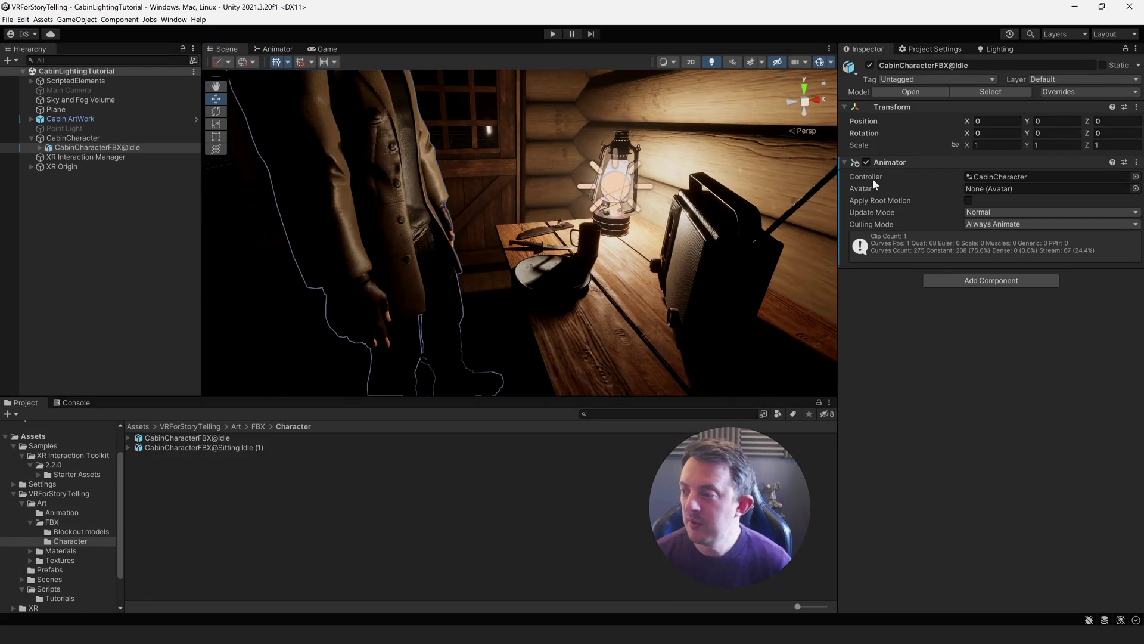
scroll(462, 244, "down", 5)
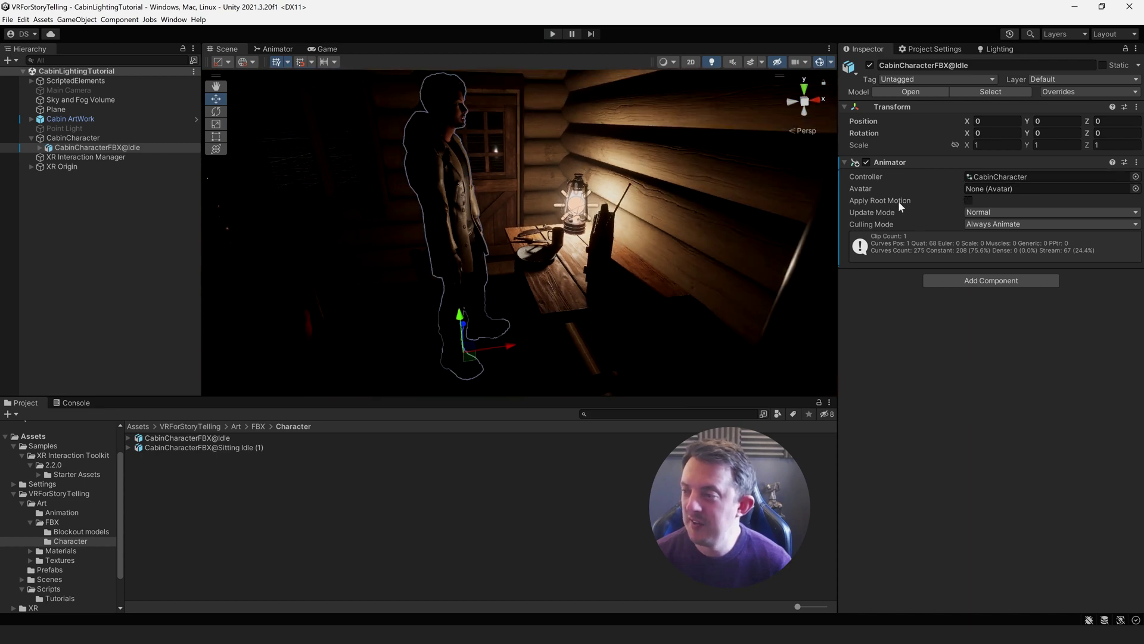
Open the CabinCharacter animator controller used by the character and inspect its Sit state
left_click(1002, 178)
double_click(174, 439)
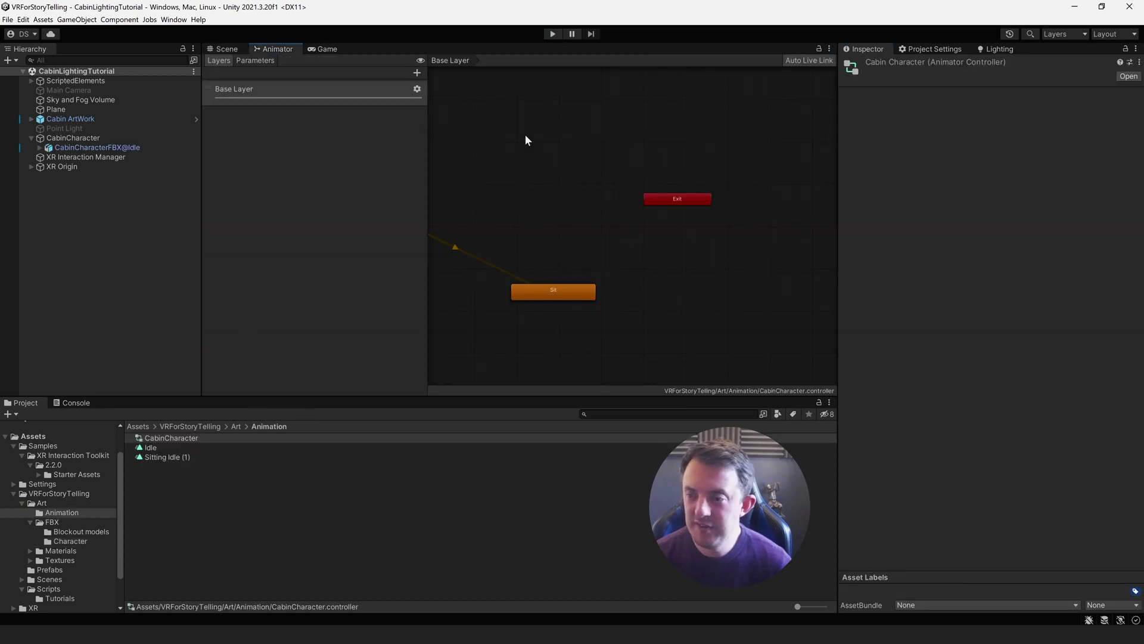
scroll(653, 264, "down", 3)
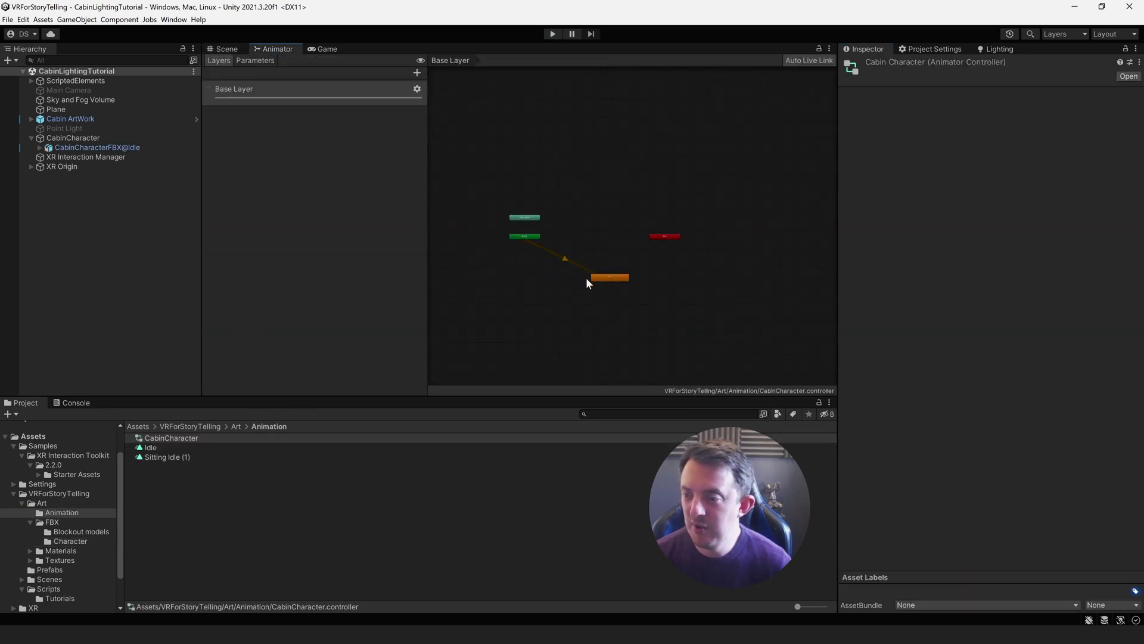
scroll(589, 278, "up", 5)
left_click(620, 249)
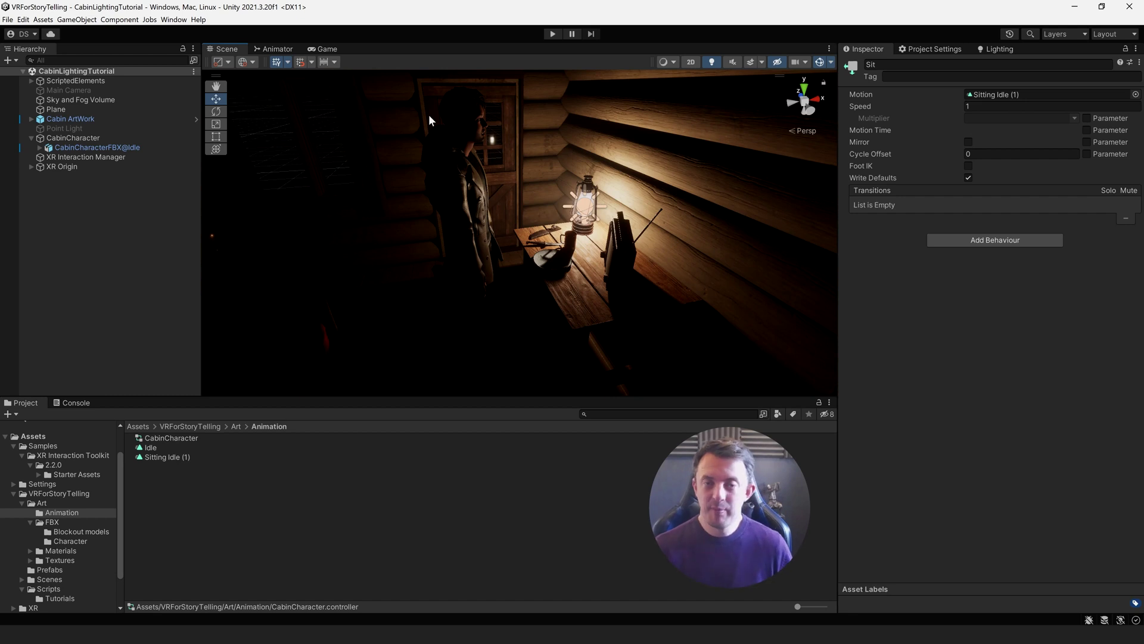
Install the Animation Rigging 1.1.1 package from the Unity Registry
left_click(174, 19)
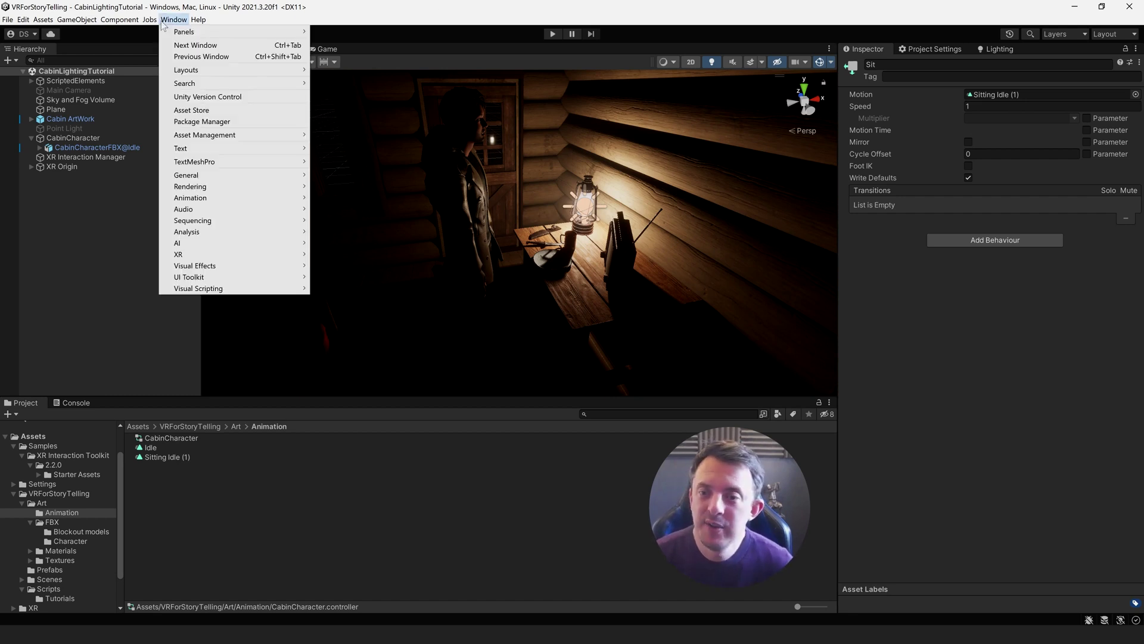
left_click(229, 122)
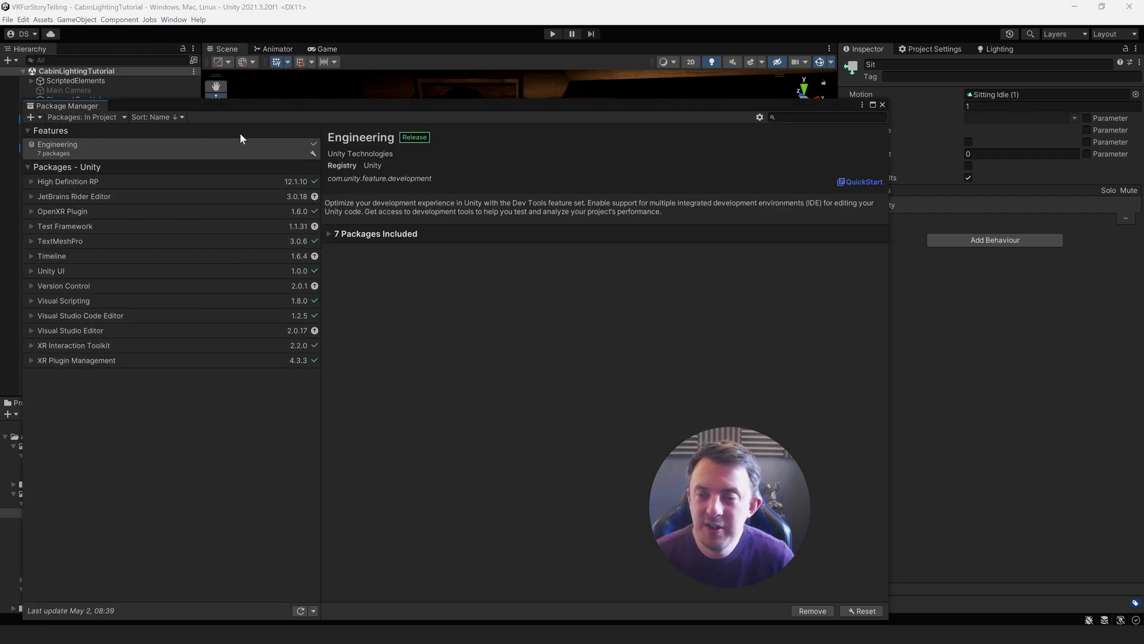
left_click(108, 117)
left_click(98, 127)
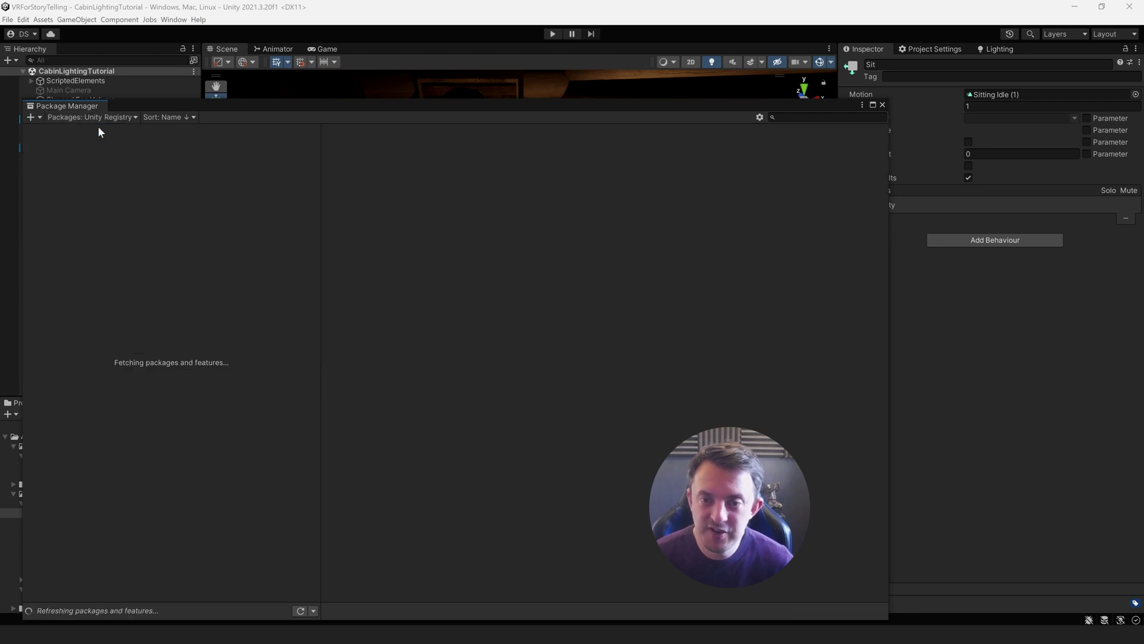
left_click(812, 118)
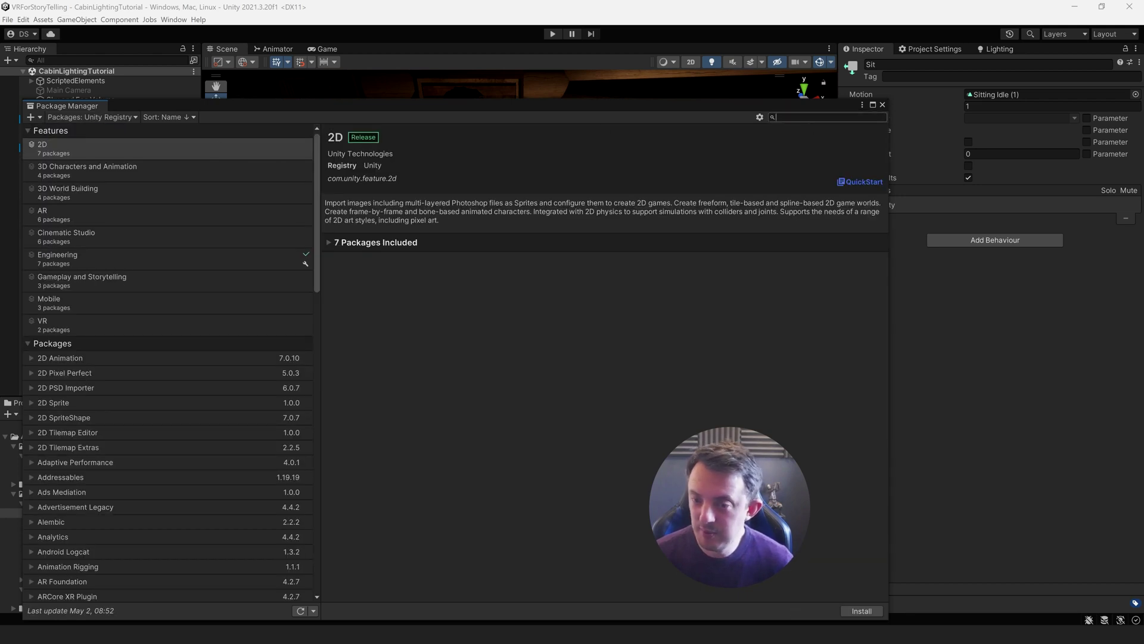
scroll(131, 438, "down", 3)
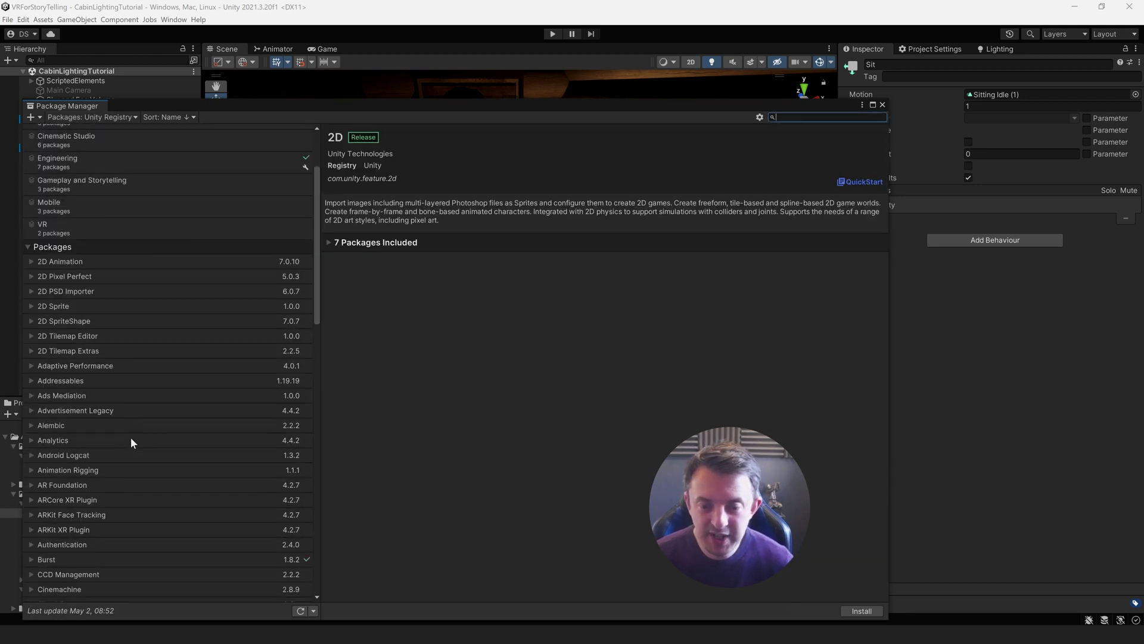
left_click(101, 470)
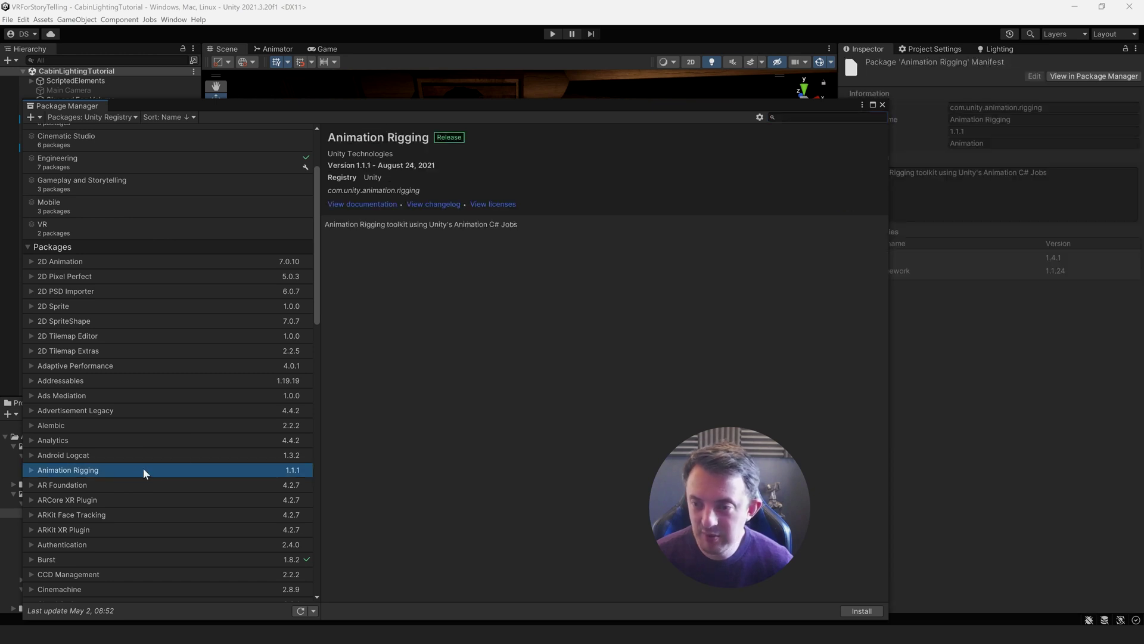
left_click(861, 611)
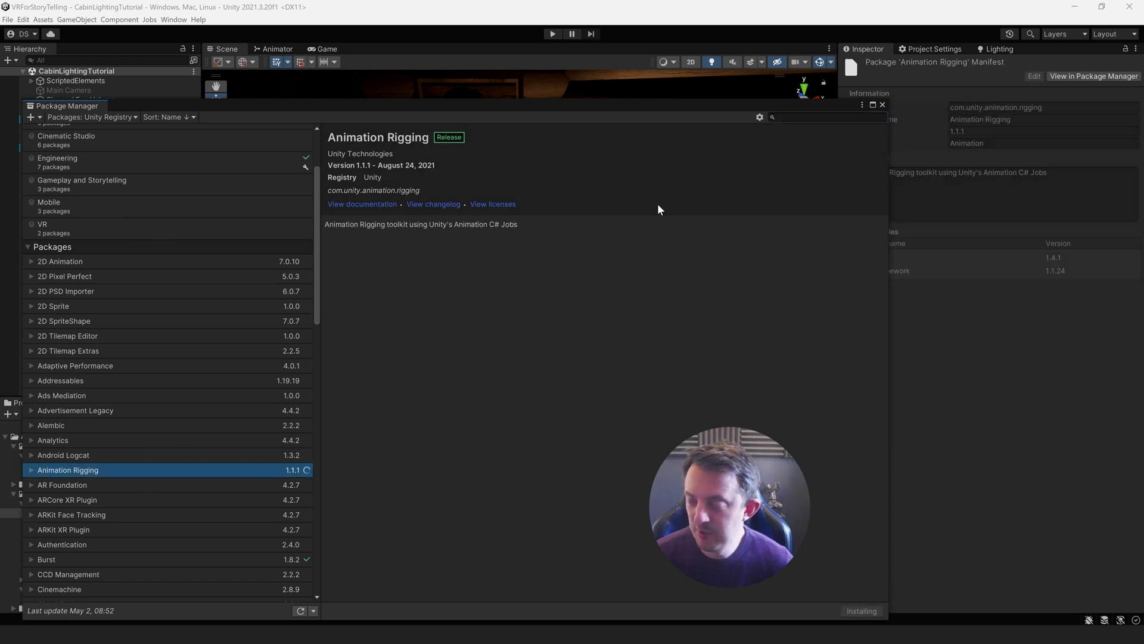
left_click(329, 251)
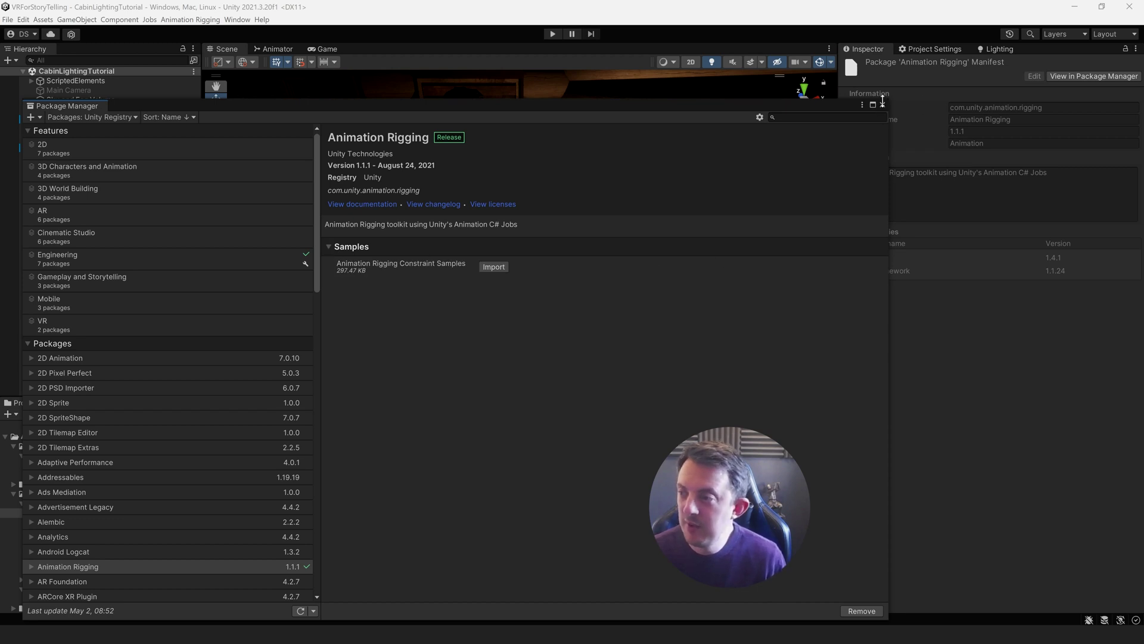
left_click(882, 105)
Make a prefab of the CabinCharacter object in the Prefabs folder, check its preview, and save the cabin scene
right_click_drag(569, 207, 440, 168)
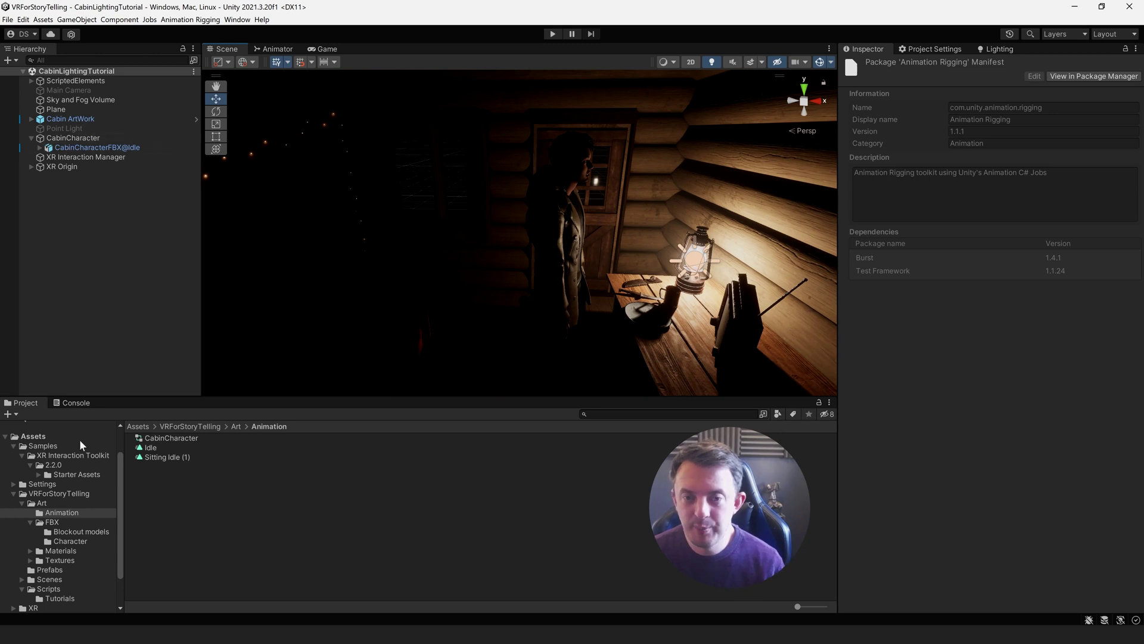
left_click_drag(76, 137, 61, 575)
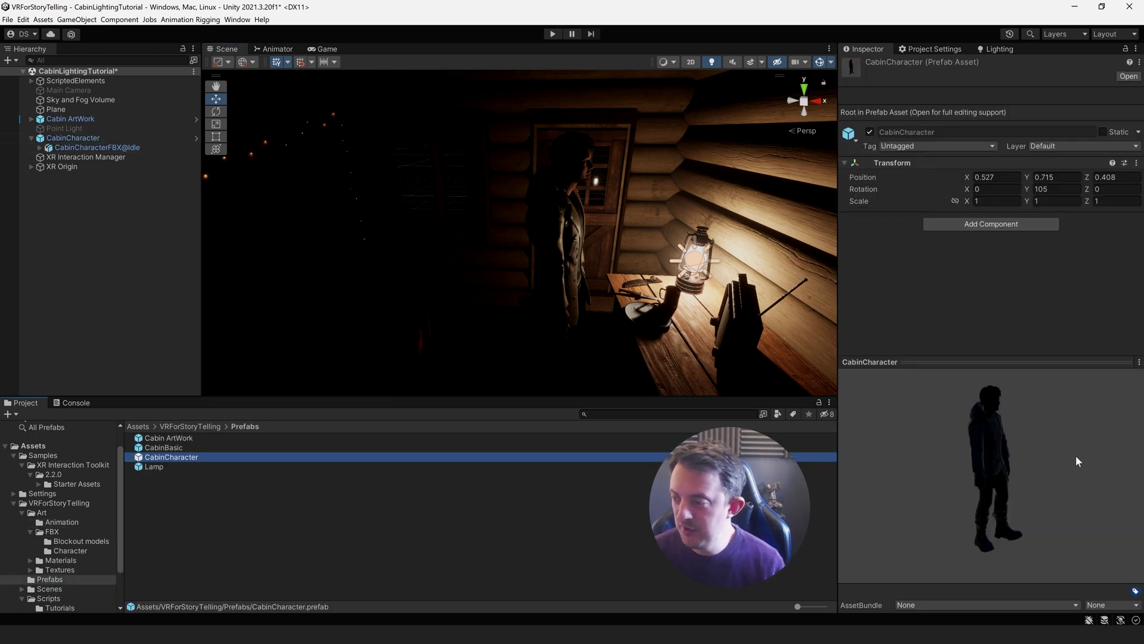
left_click_drag(1073, 456, 875, 416)
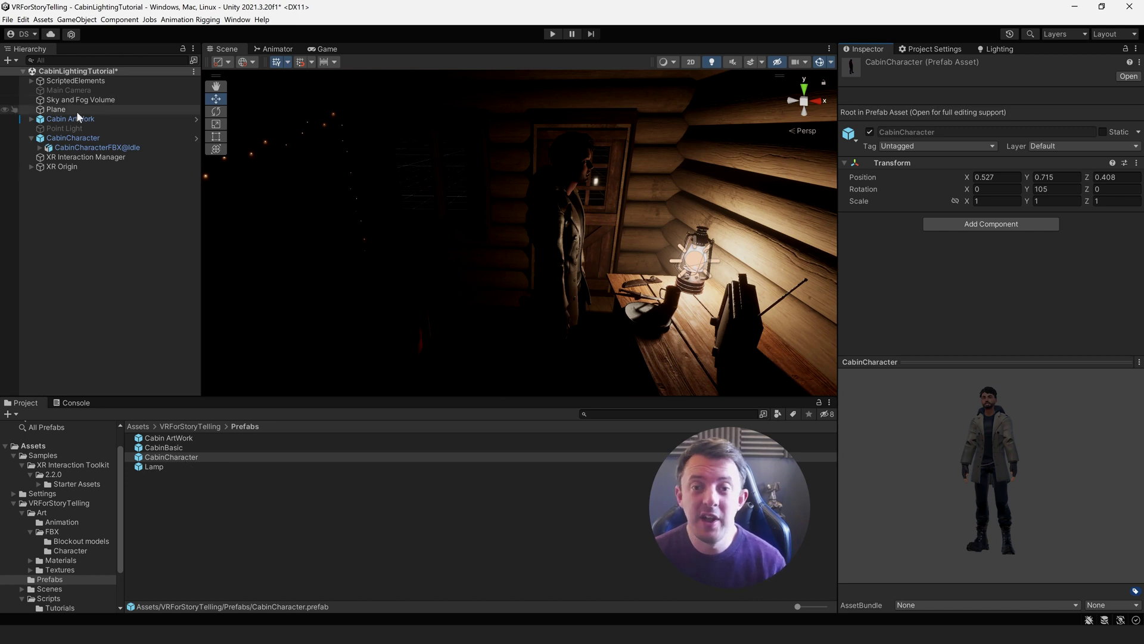
left_click(8, 21)
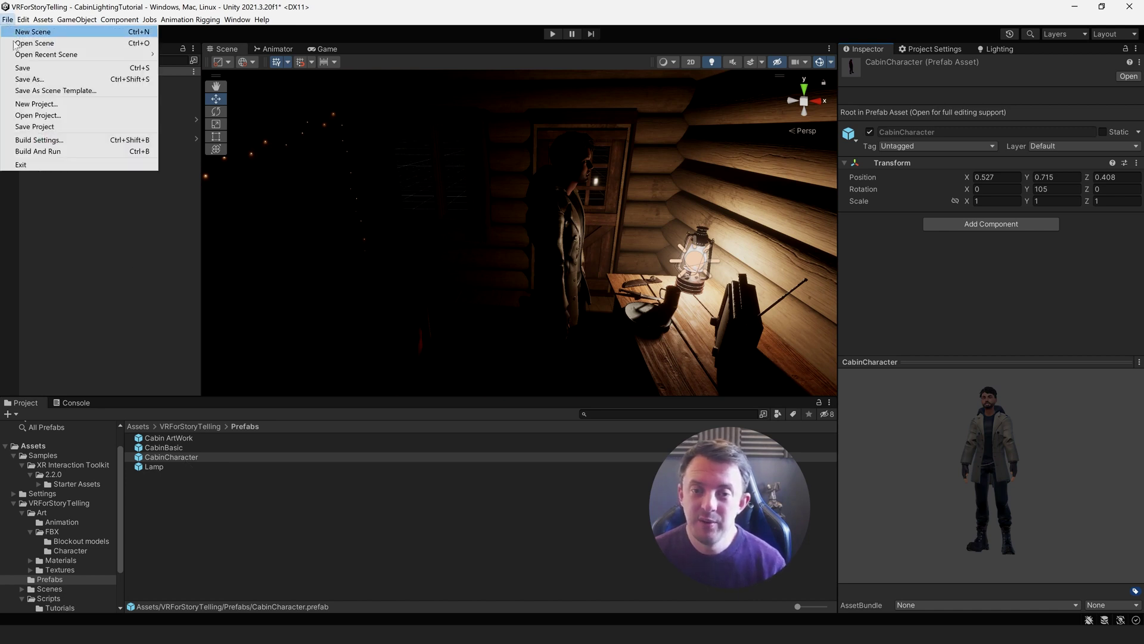
left_click(22, 68)
Create a new empty scene and place the CabinCharacter prefab in it
left_click(8, 20)
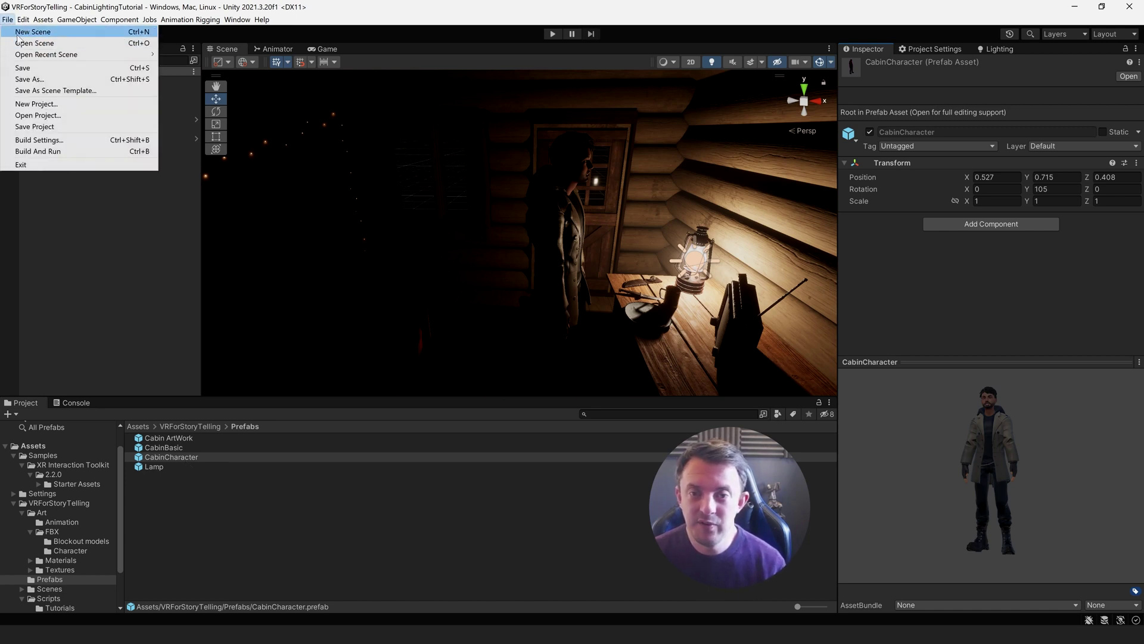
left_click(24, 32)
double_click(370, 255)
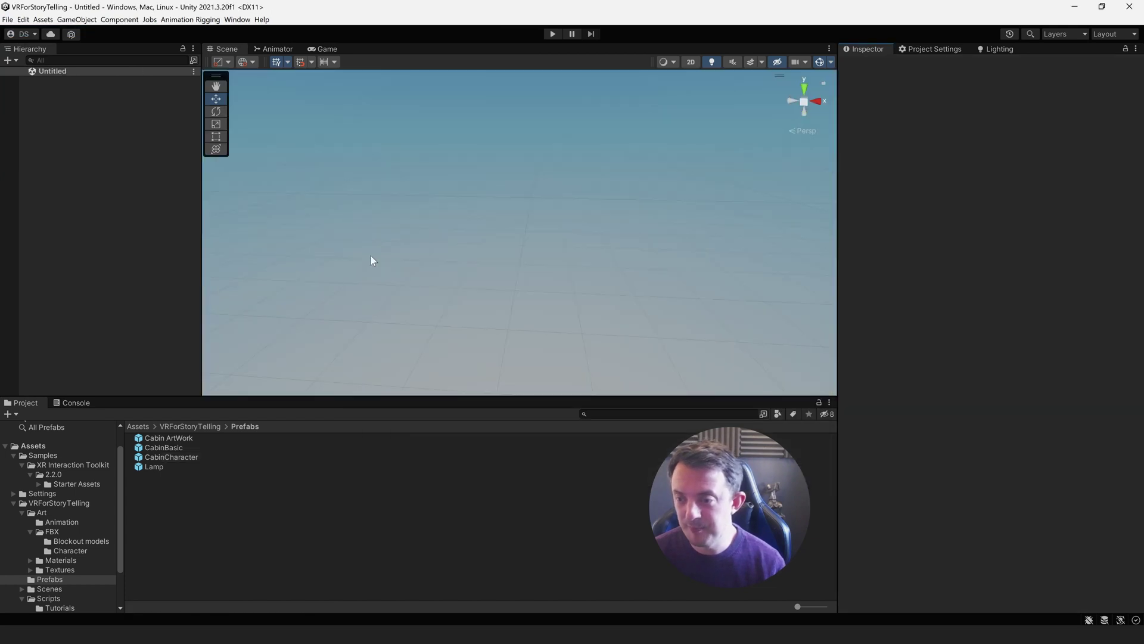
left_click_drag(183, 458, 131, 240)
right_click_drag(572, 256, 460, 361)
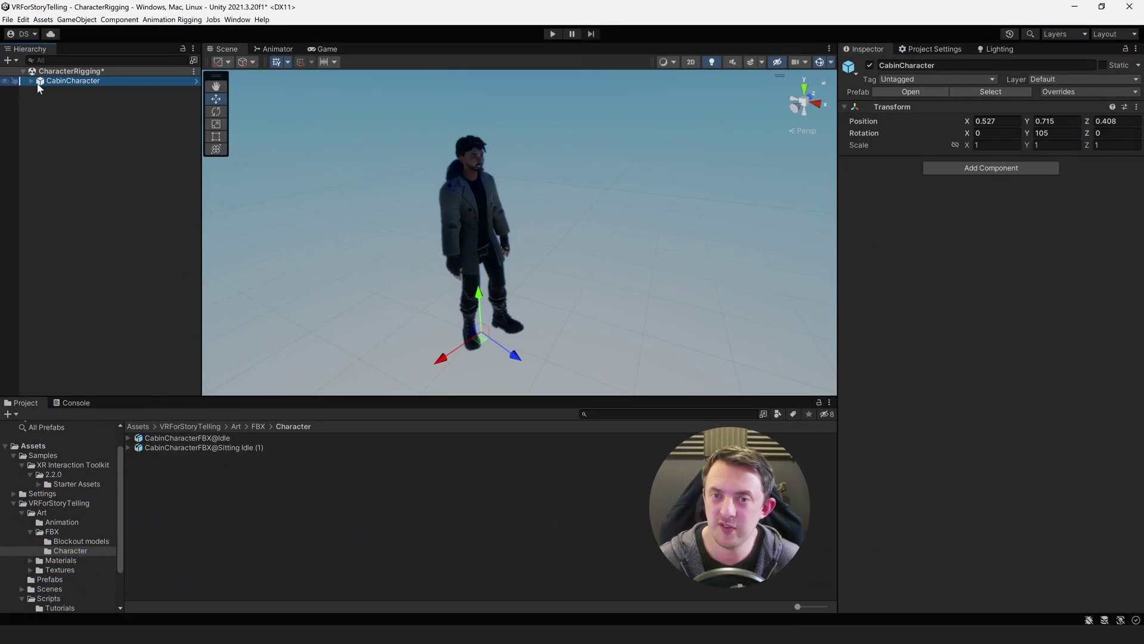
Add a Rig Builder component with two empty rig layers to CabinCharacterFBX@Idle inside the CabinCharacter prefab
left_click(31, 80)
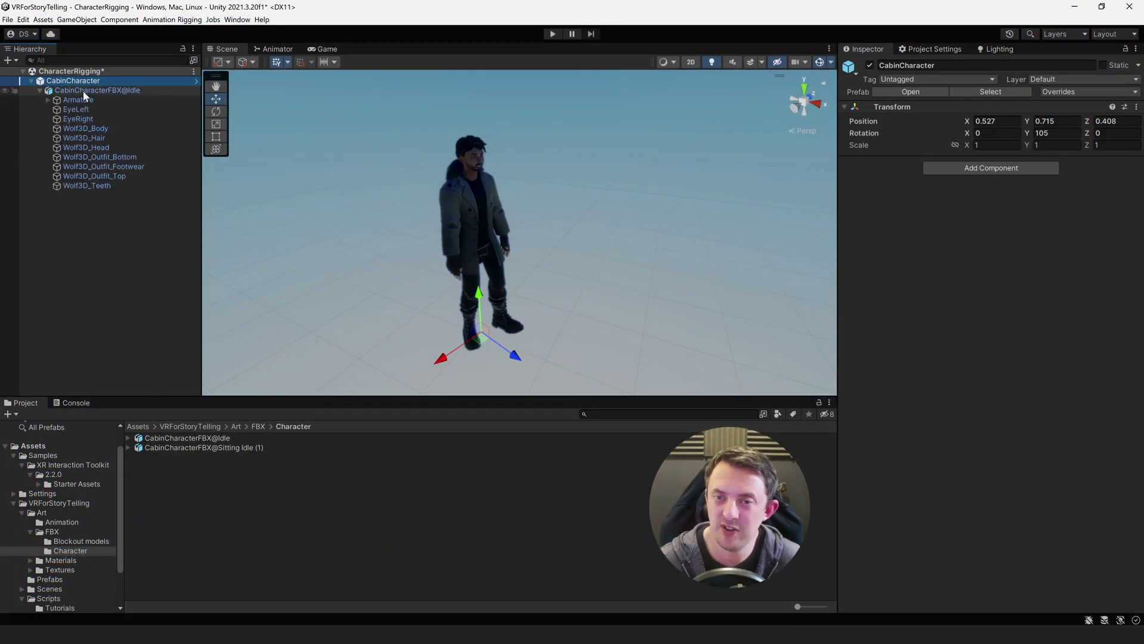
left_click(101, 91)
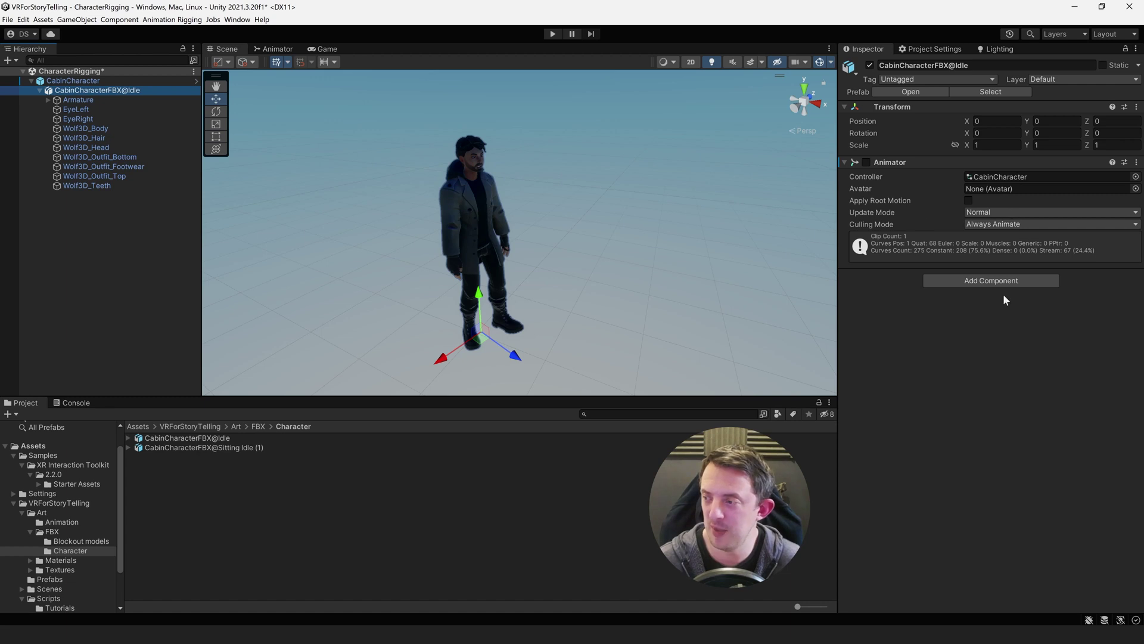
left_click(989, 281)
type("rig")
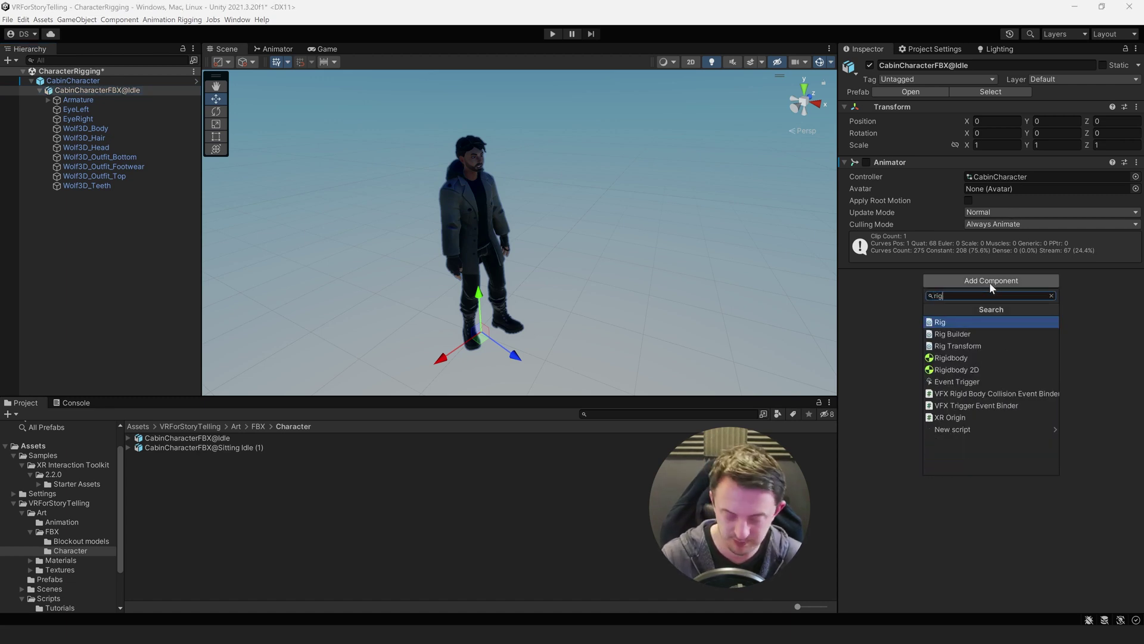
key("Down")
key("Return")
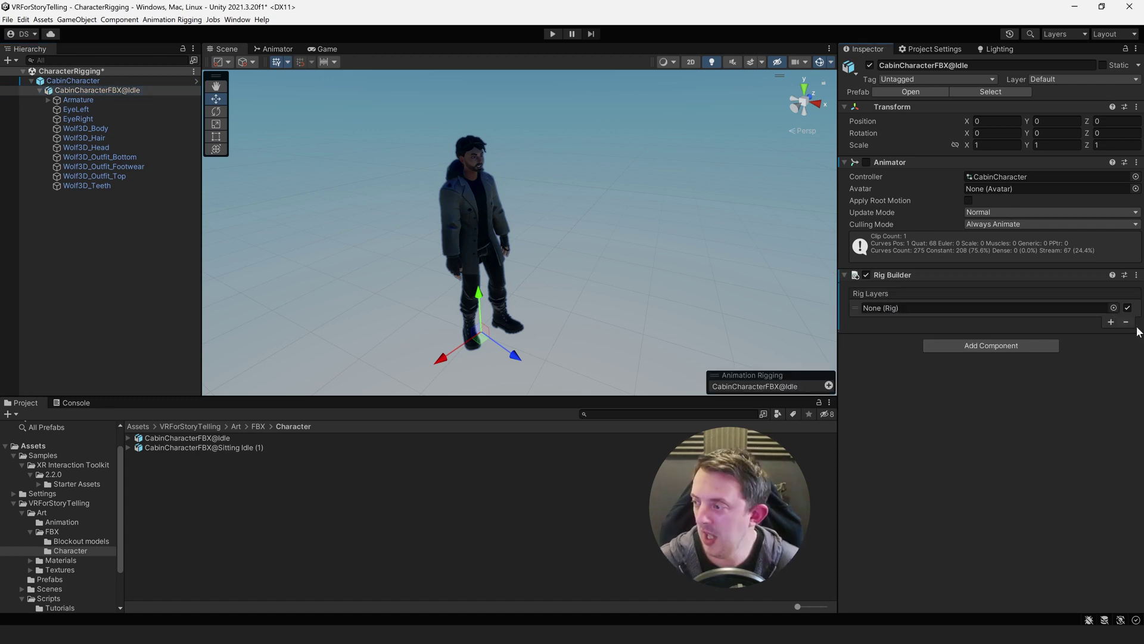
left_click(1108, 320)
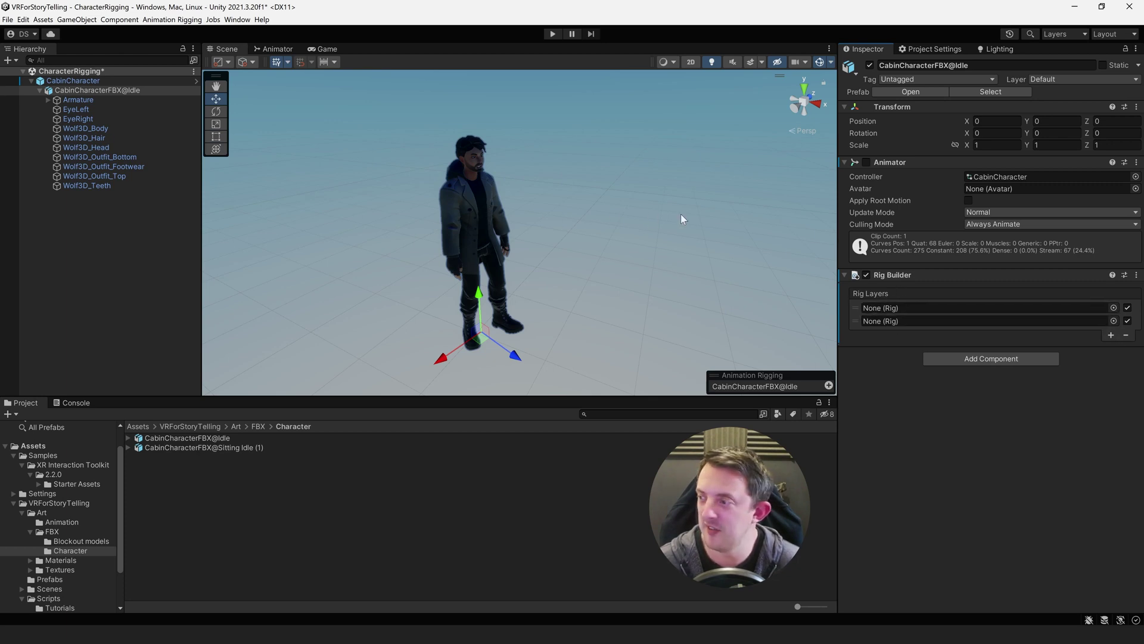
Create an empty child object named Rig under CabinCharacterFBX@Idle
right_click(80, 91)
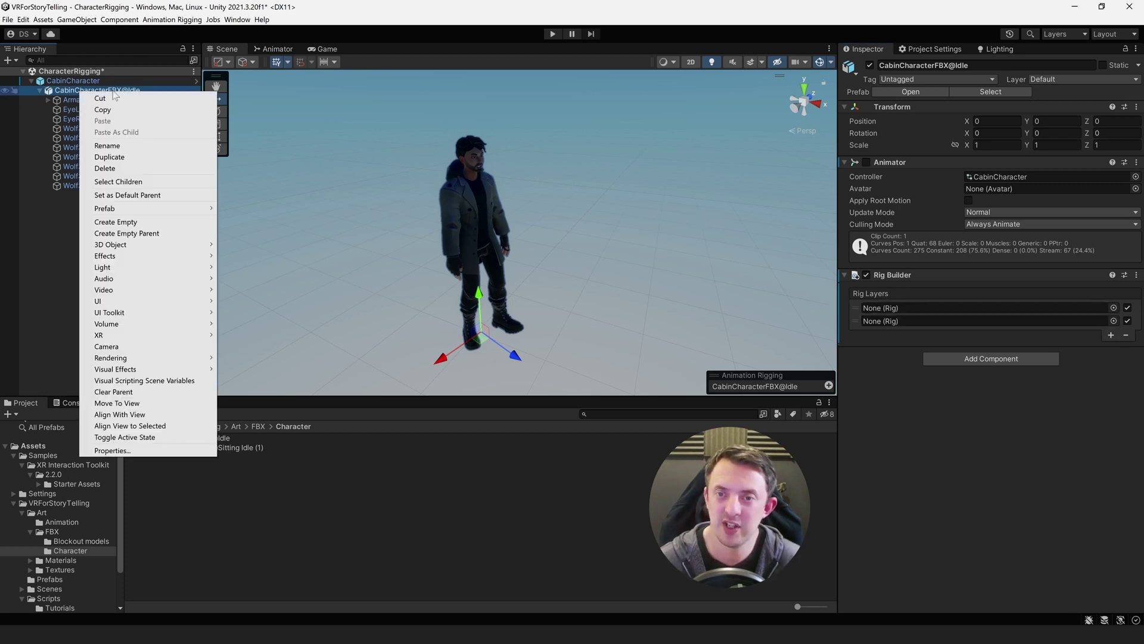
left_click(117, 223)
type("Rig")
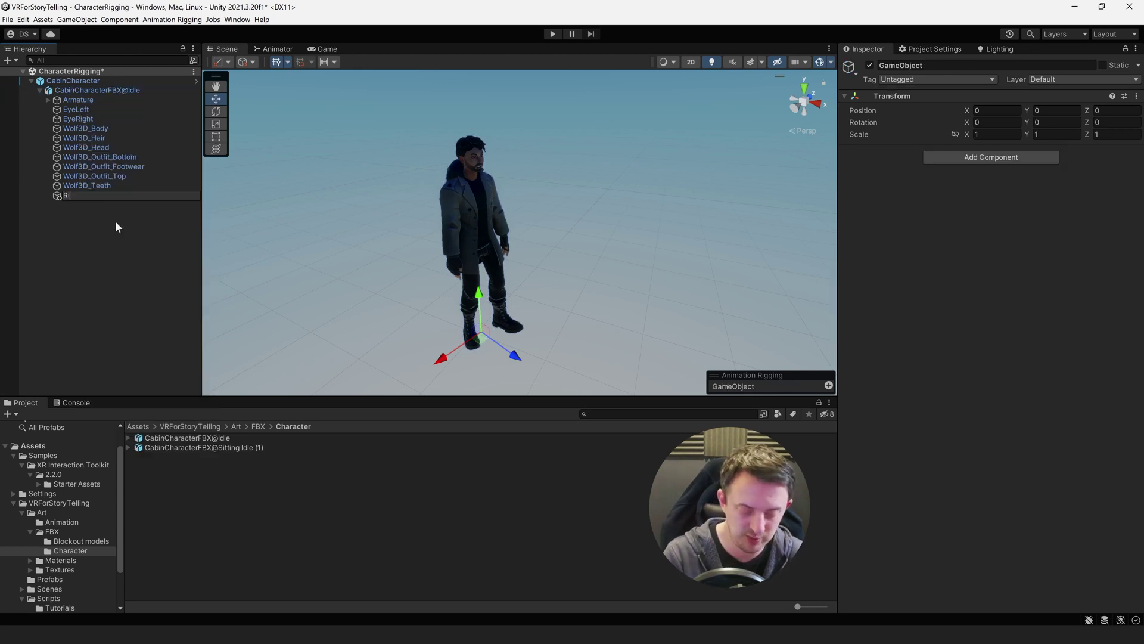
key("Return")
Create two empty child objects named Head and Hands under the Rig object
right_click(81, 197)
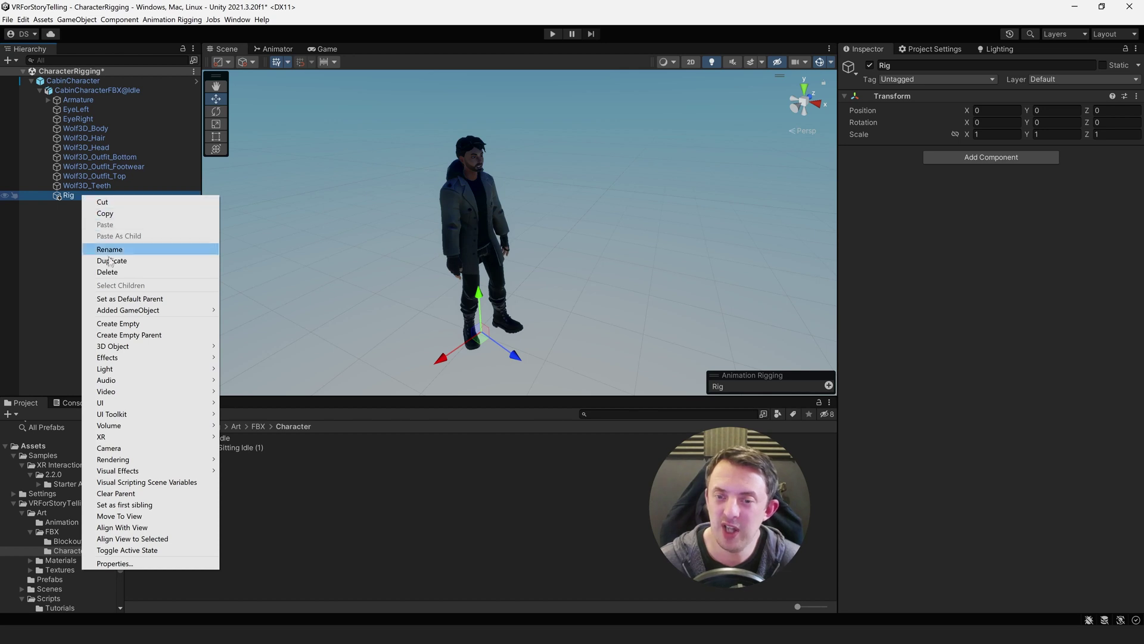
left_click(122, 325)
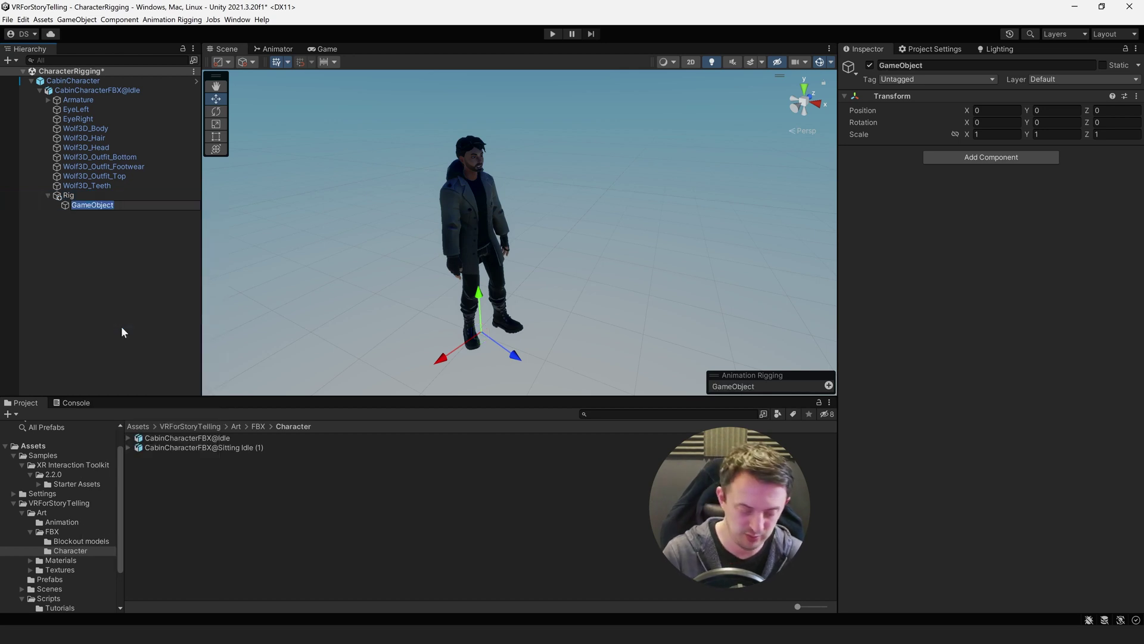
type("Head")
key("Return")
right_click(77, 195)
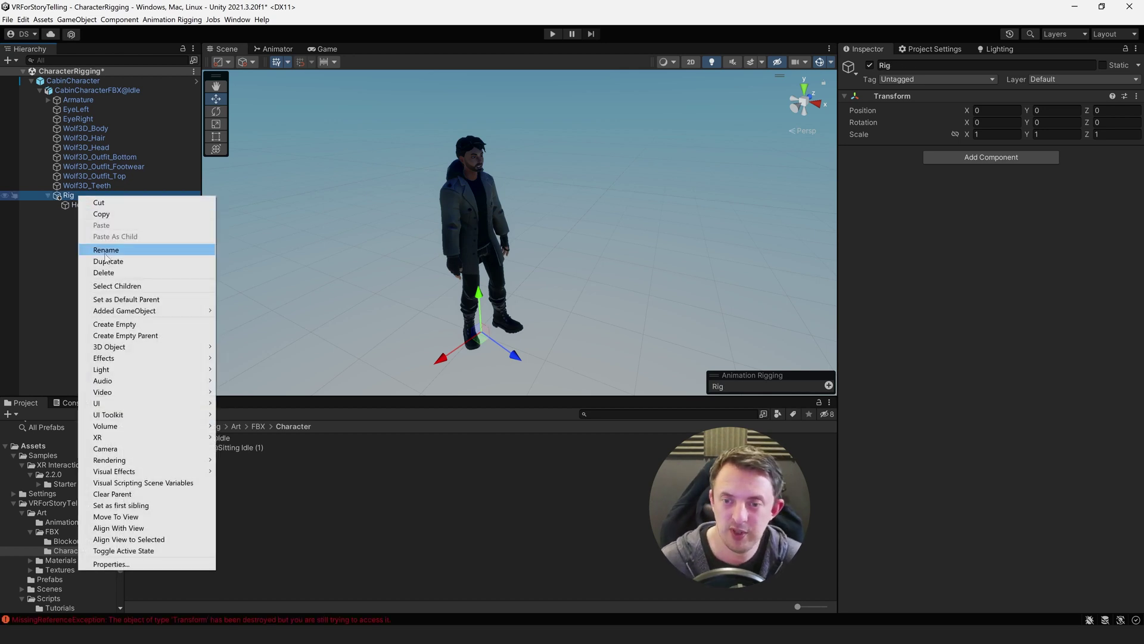
left_click(116, 325)
type("Hands")
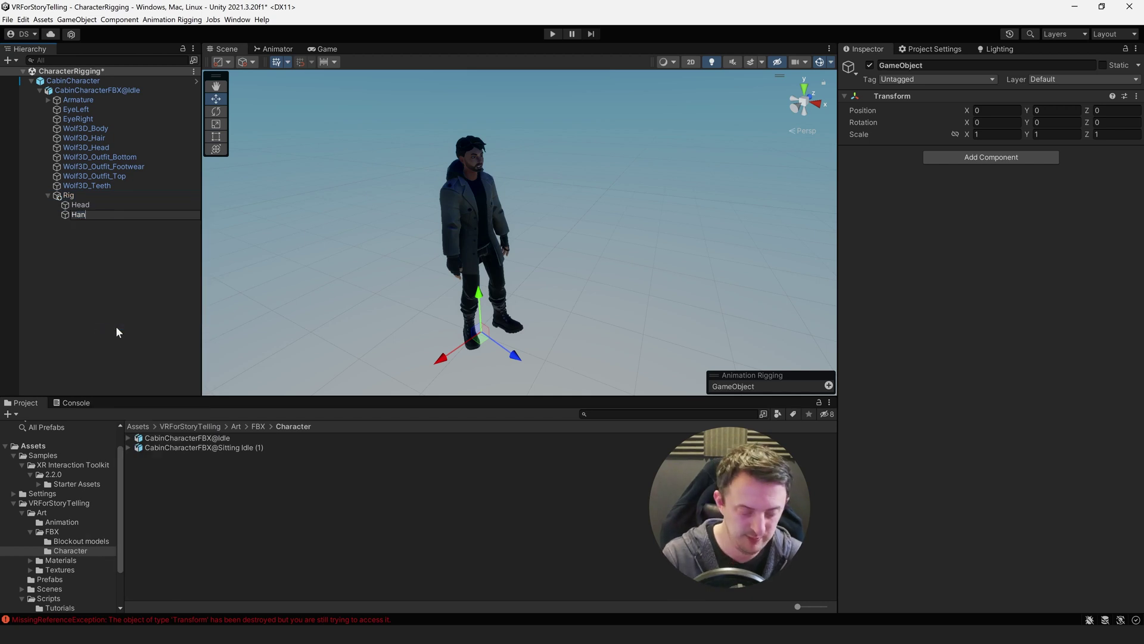
key("Return")
Add a Rig component to the Head object
left_click(80, 205)
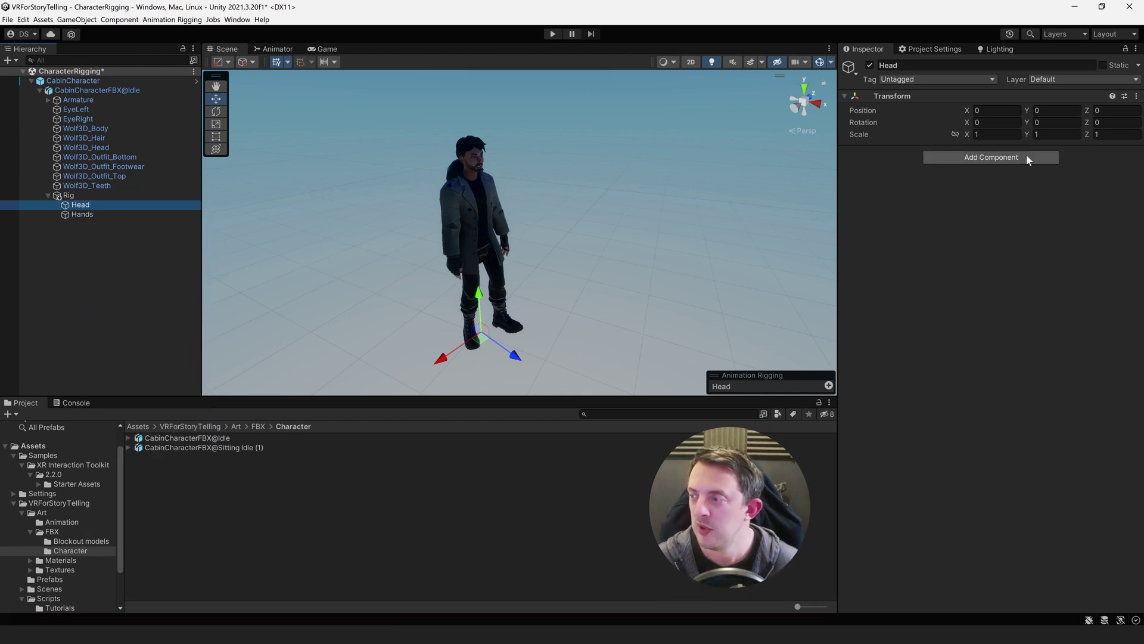
left_click(1032, 157)
key("Down")
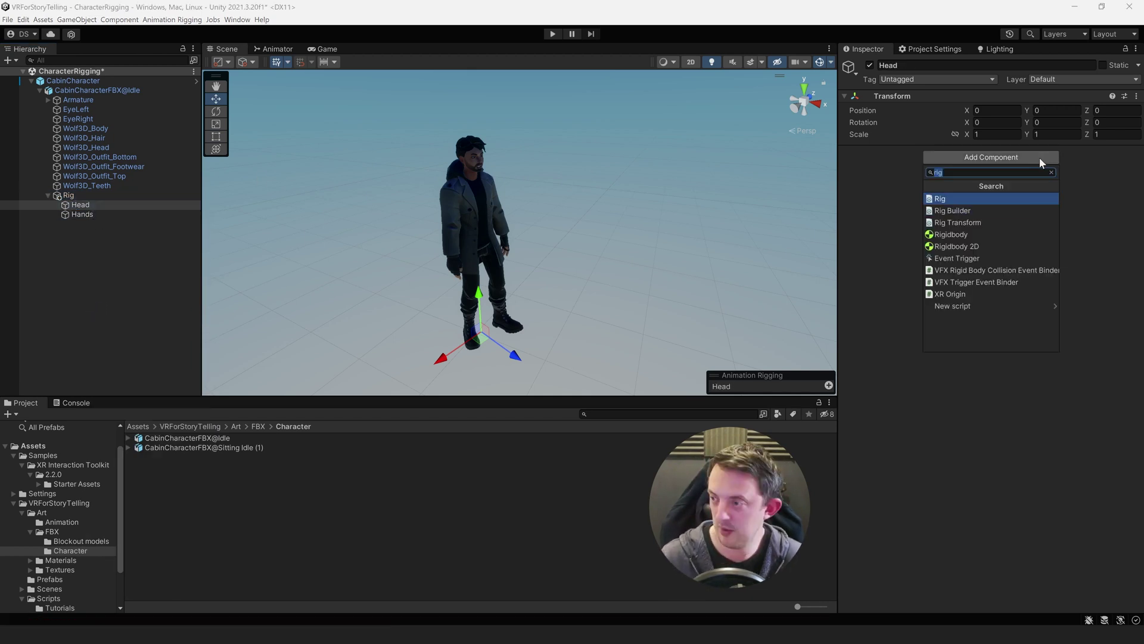
key("Return")
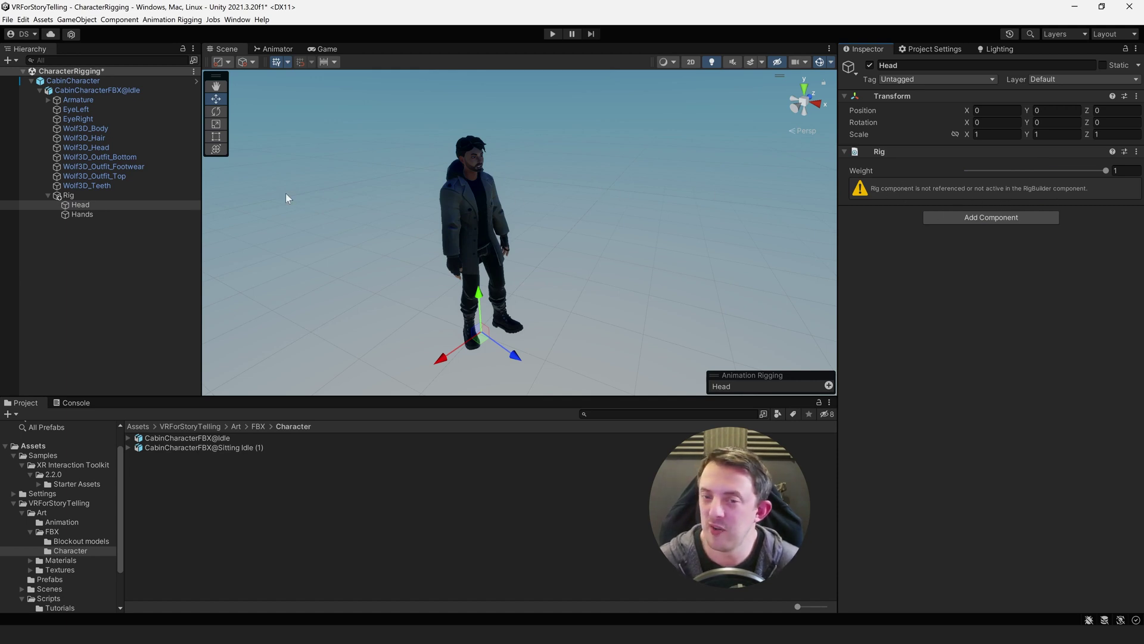
Assign the Head rig to the first rig layer of the Rig Builder on CabinCharacterFBX@Idle
left_click(92, 195)
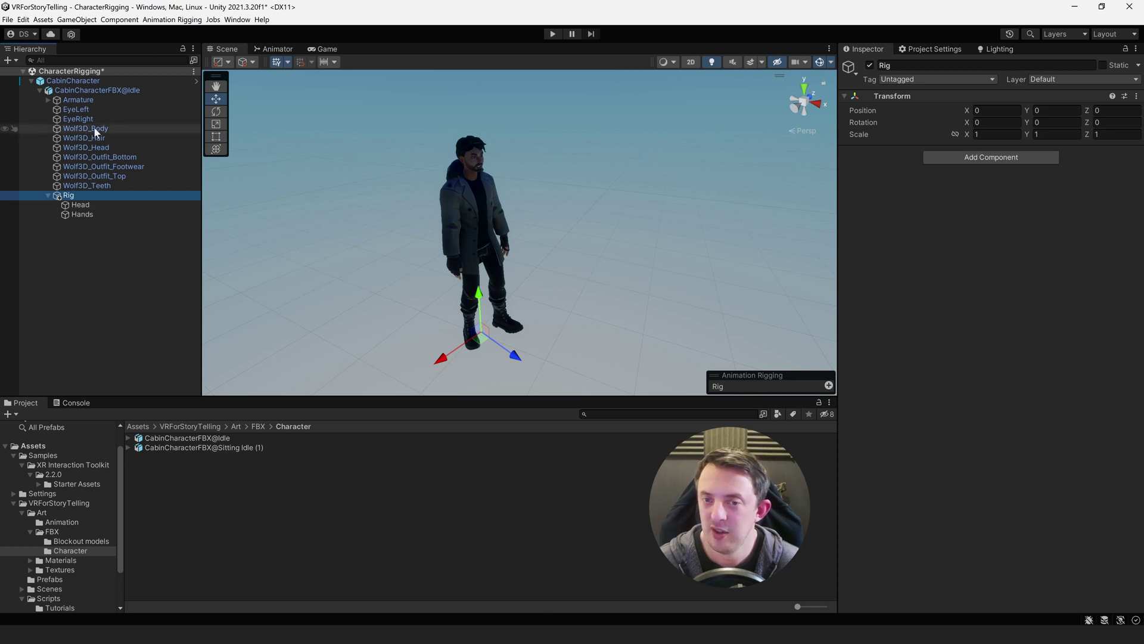
left_click(87, 91)
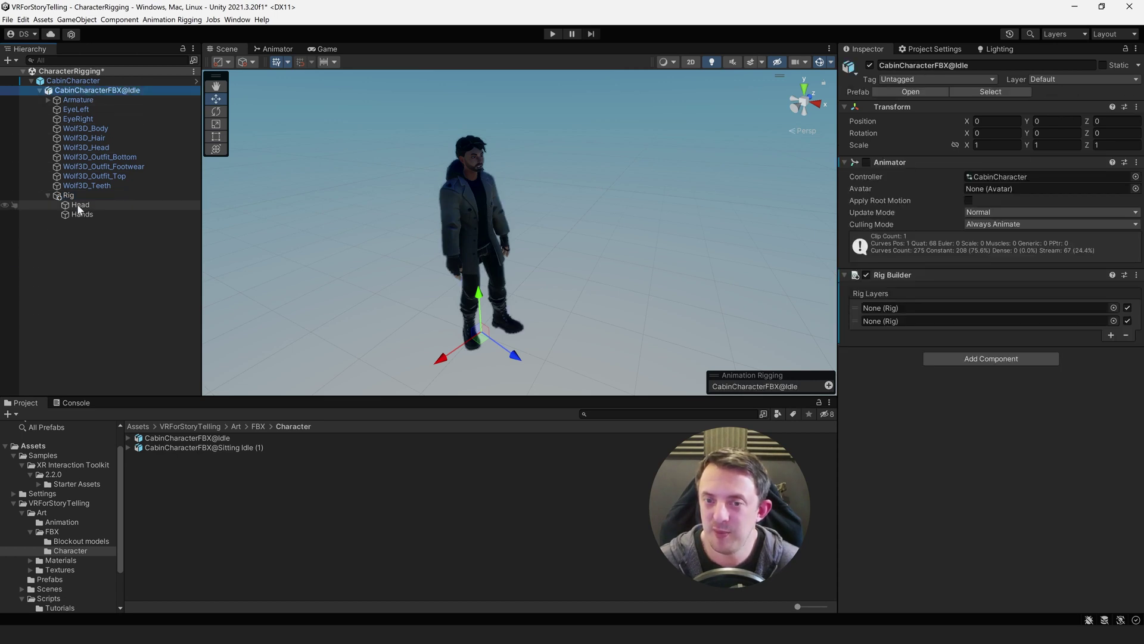
left_click_drag(77, 204, 893, 307)
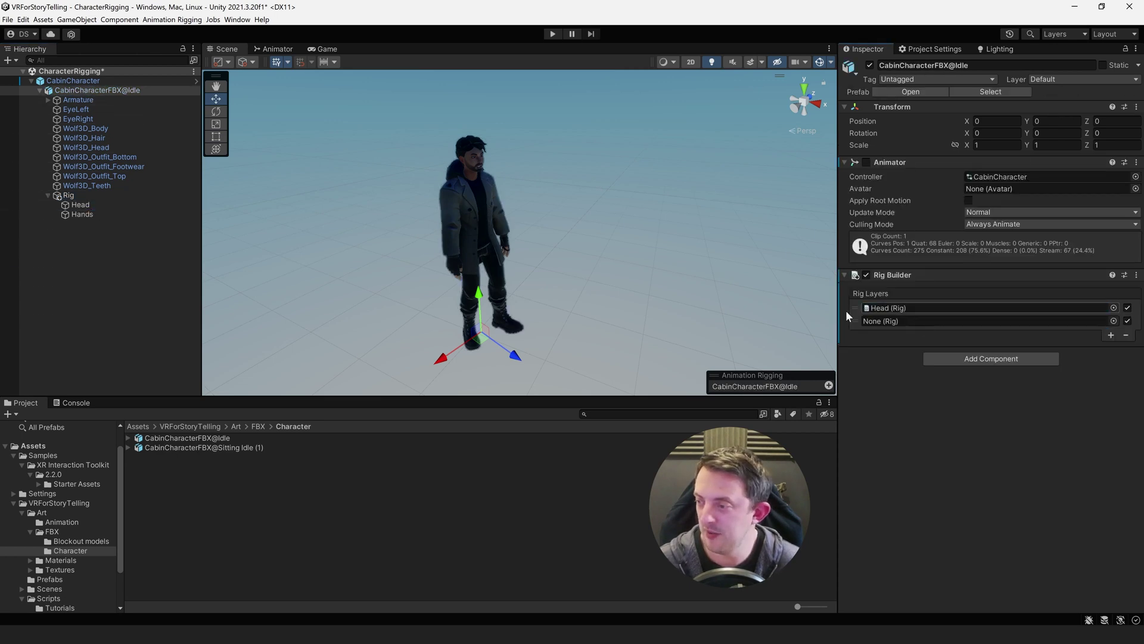
Create an empty child object named HeadAim under the rig's Head object
left_click(75, 205)
right_click(74, 206)
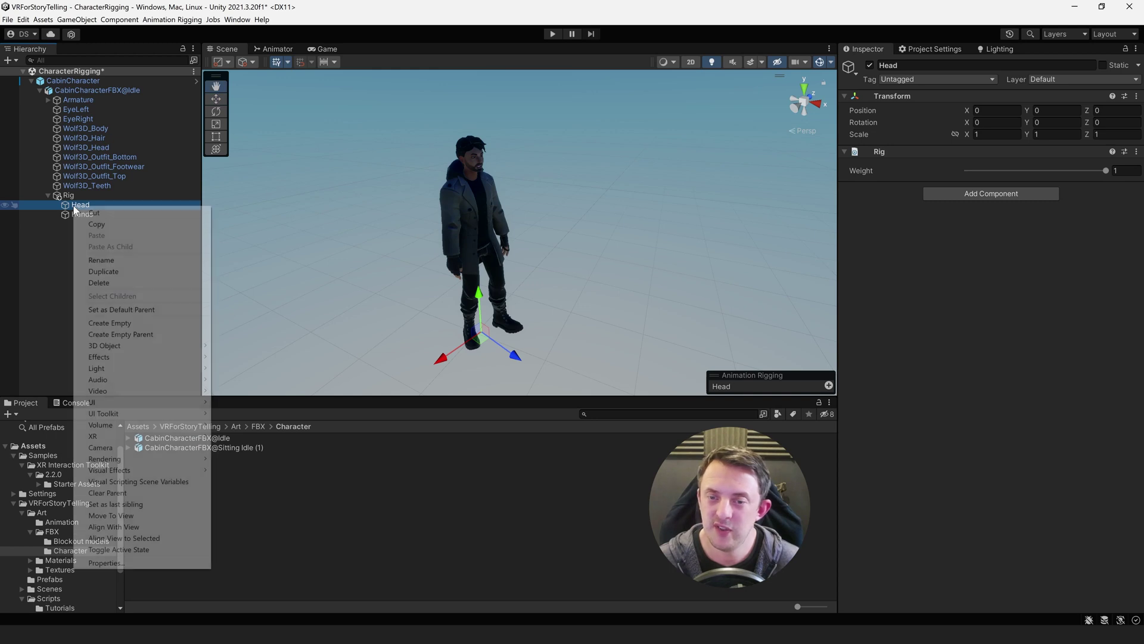
left_click(173, 323)
type("HeadAim")
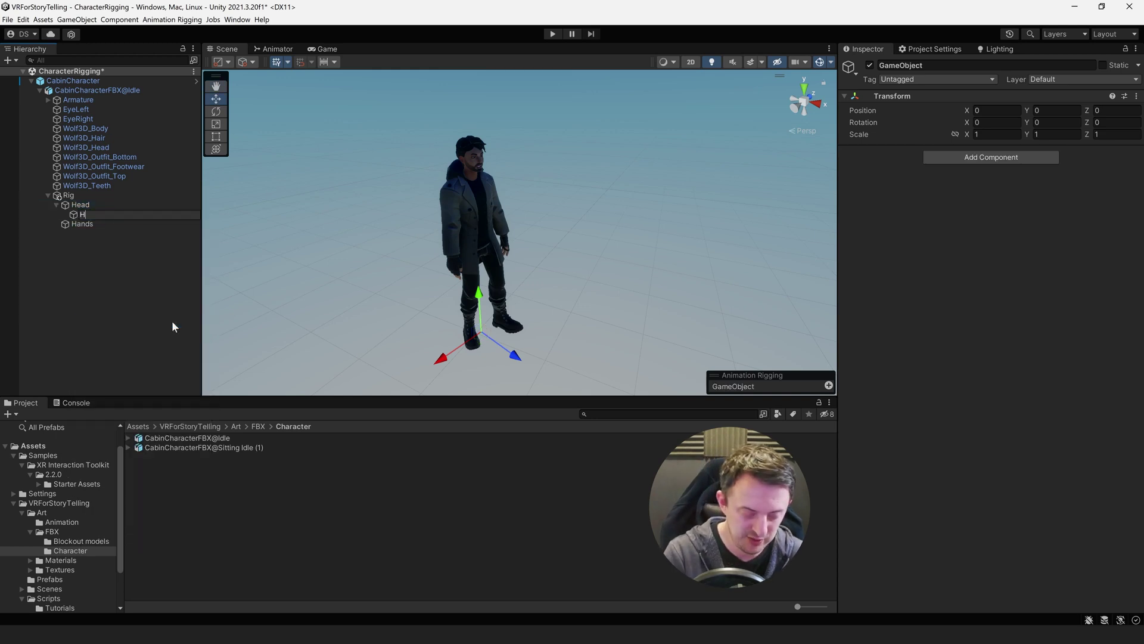
key("Return")
Add a Multi-Aim Constraint component to the HeadAim object
left_click(942, 156)
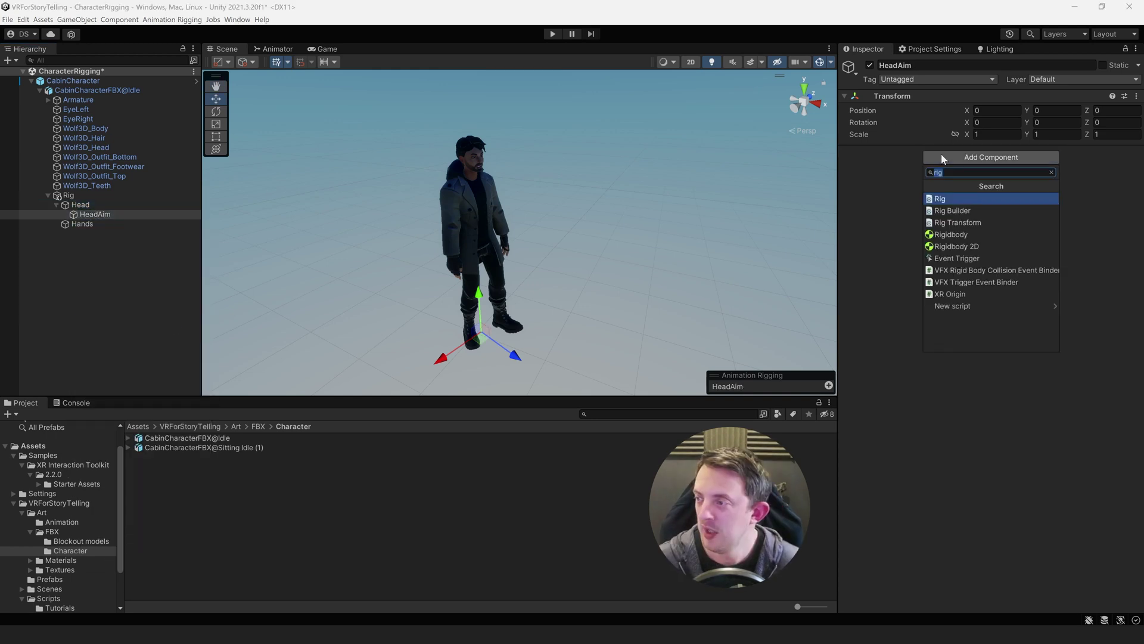
type("mult")
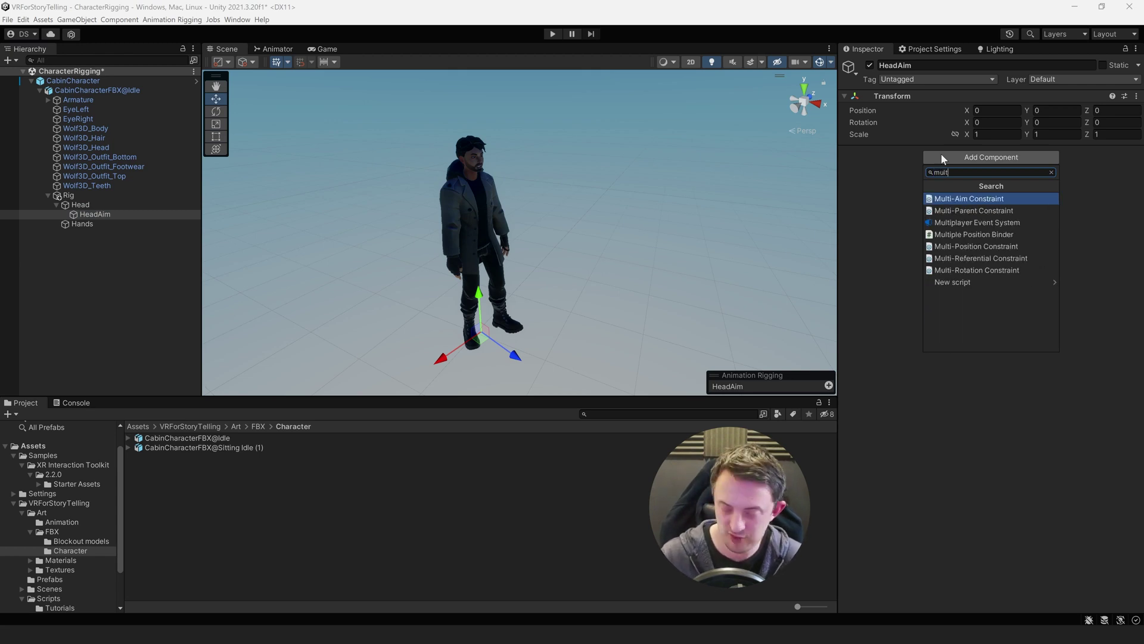
key("Return")
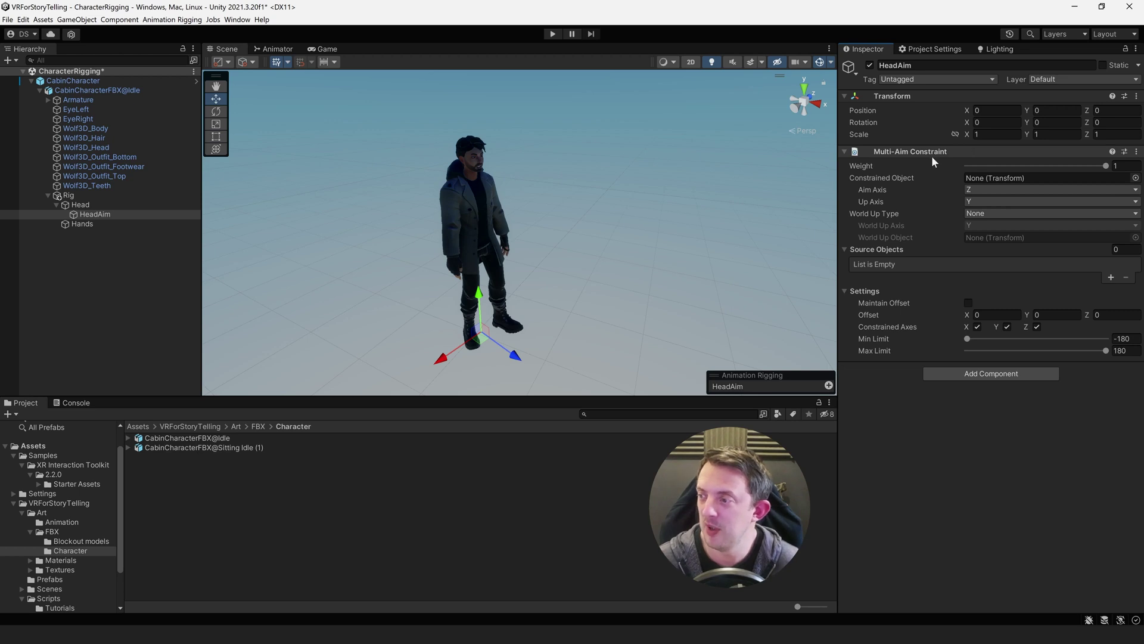
Assign the armature's Head bone, under Neck, as the constrained object of HeadAim's Multi-Aim Constraint
left_click(48, 99)
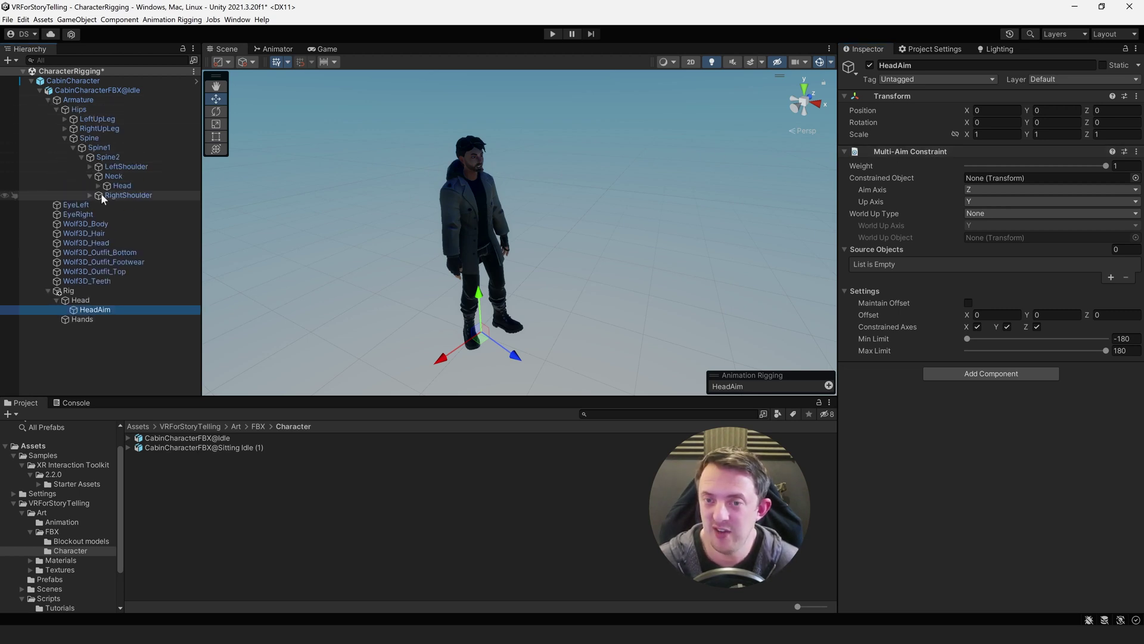
left_click(65, 138)
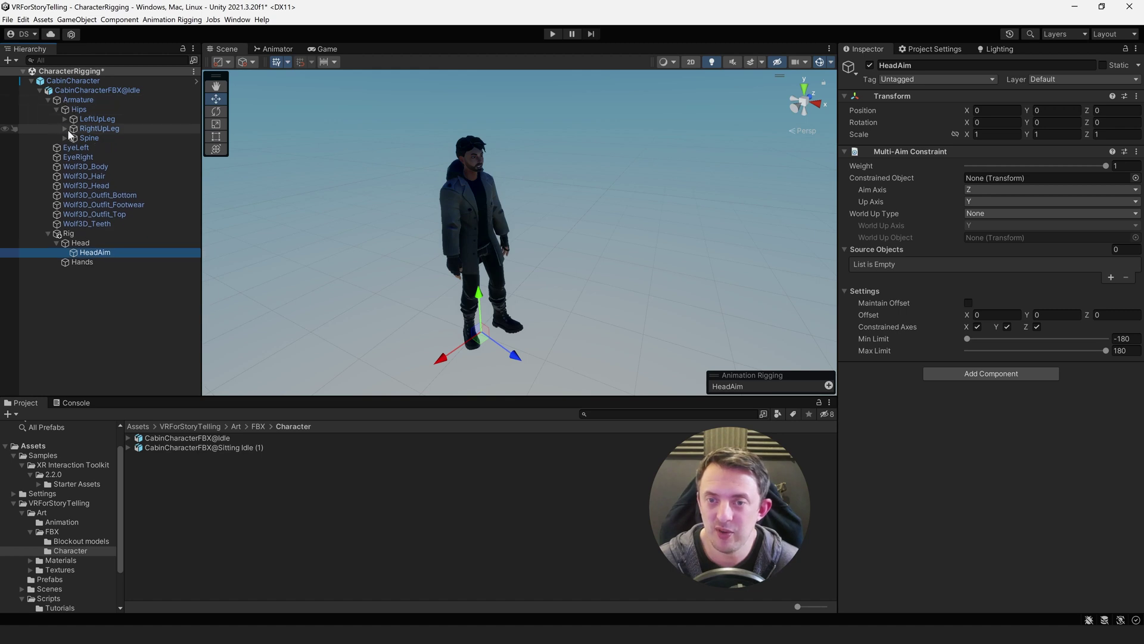
left_click(64, 137)
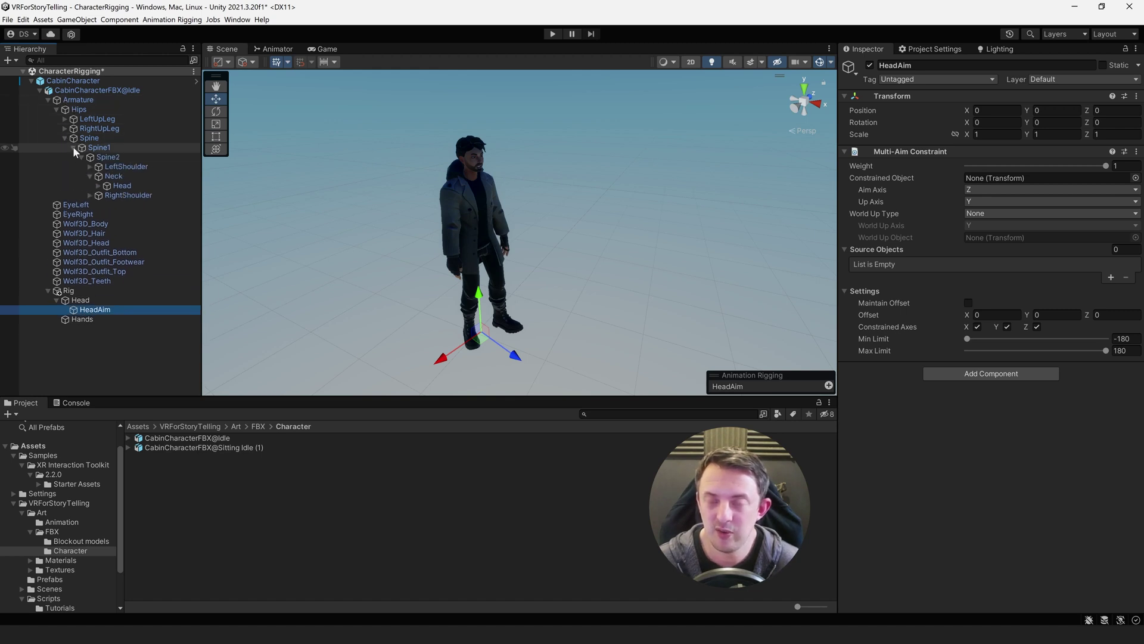
left_click_drag(119, 186, 996, 175)
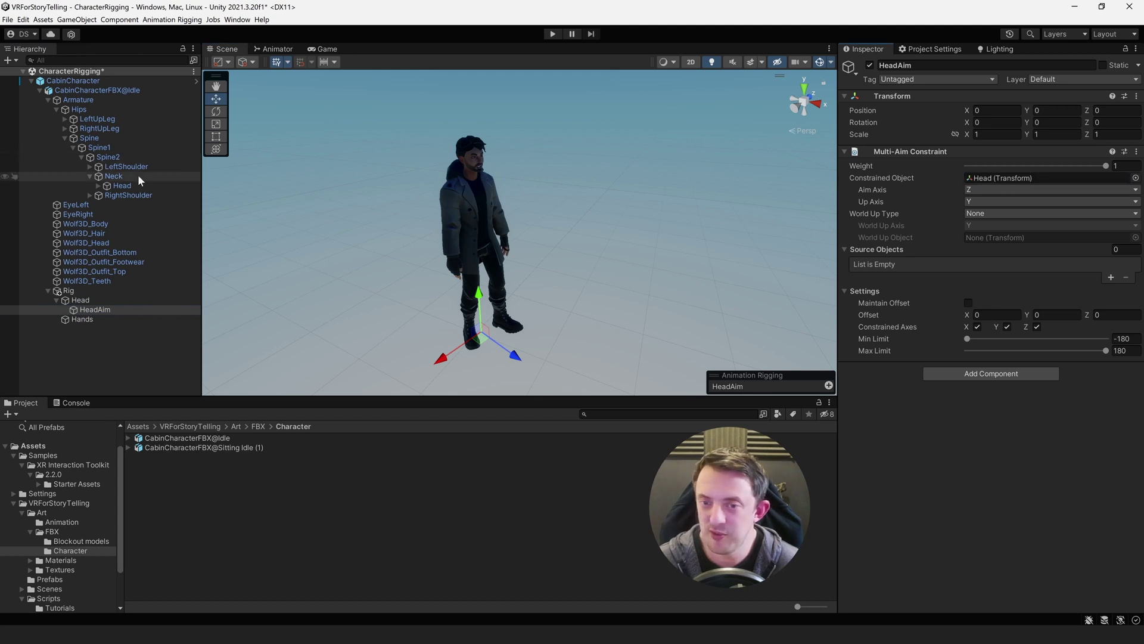
Try rotating the armature's Head bone in the scene, and undo the rotation
left_click(135, 185)
key("e")
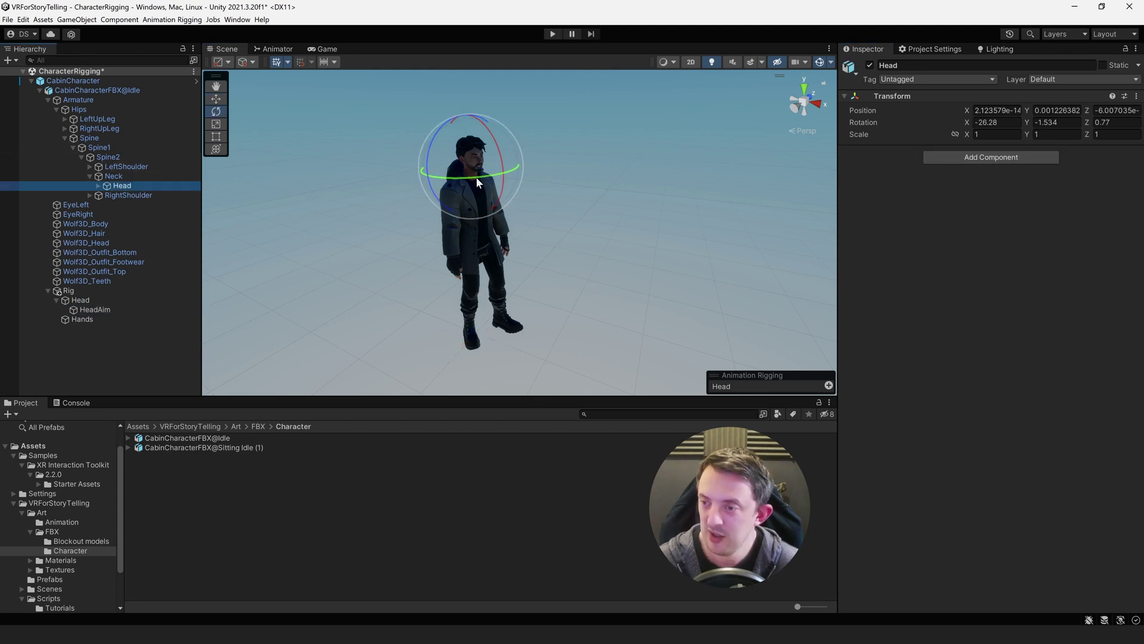
mouse_move(477, 177)
left_mouse_down()
mouse_move(427, 190)
mouse_move(523, 190)
mouse_move(488, 193)
left_mouse_up()
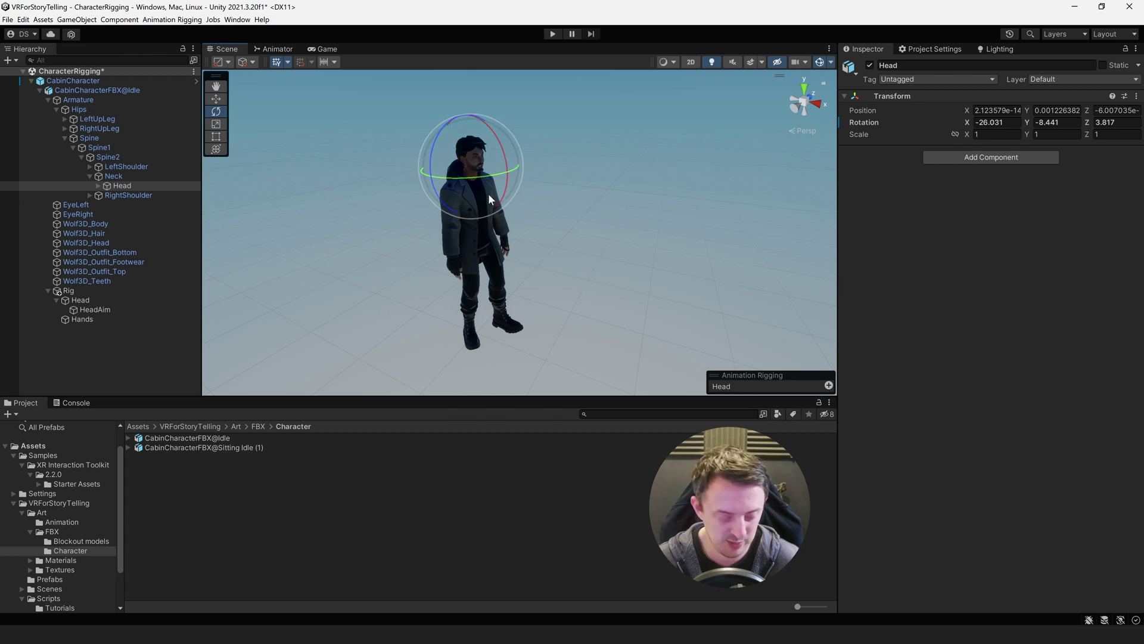
key("ctrl+z")
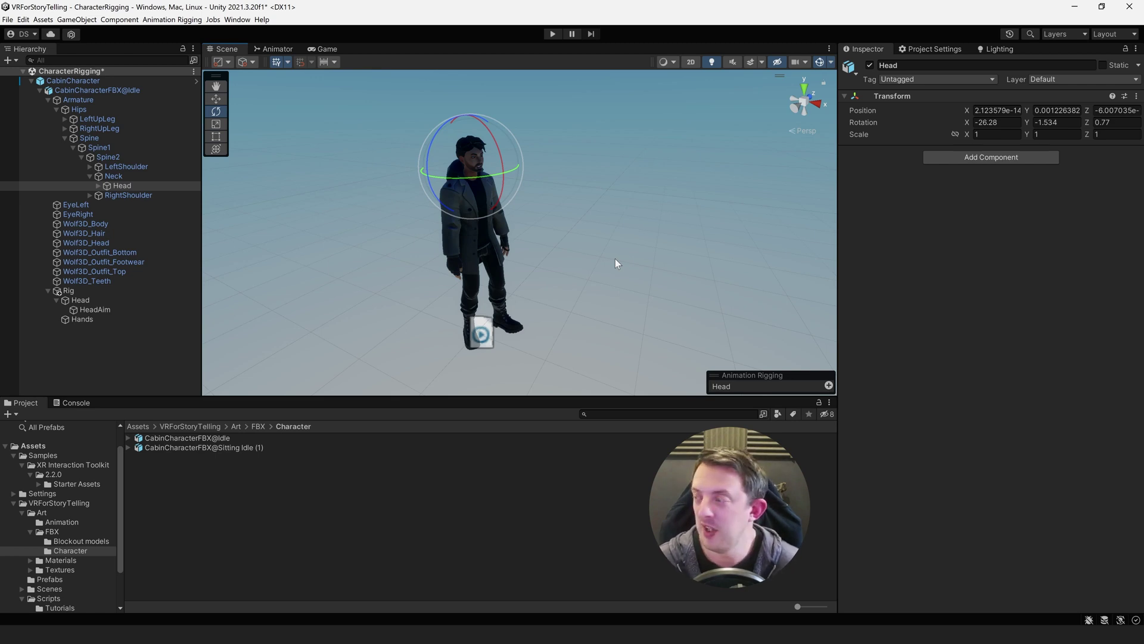
Create an empty child object named HeadTarget under HeadAim
left_click(107, 310)
right_click(106, 308)
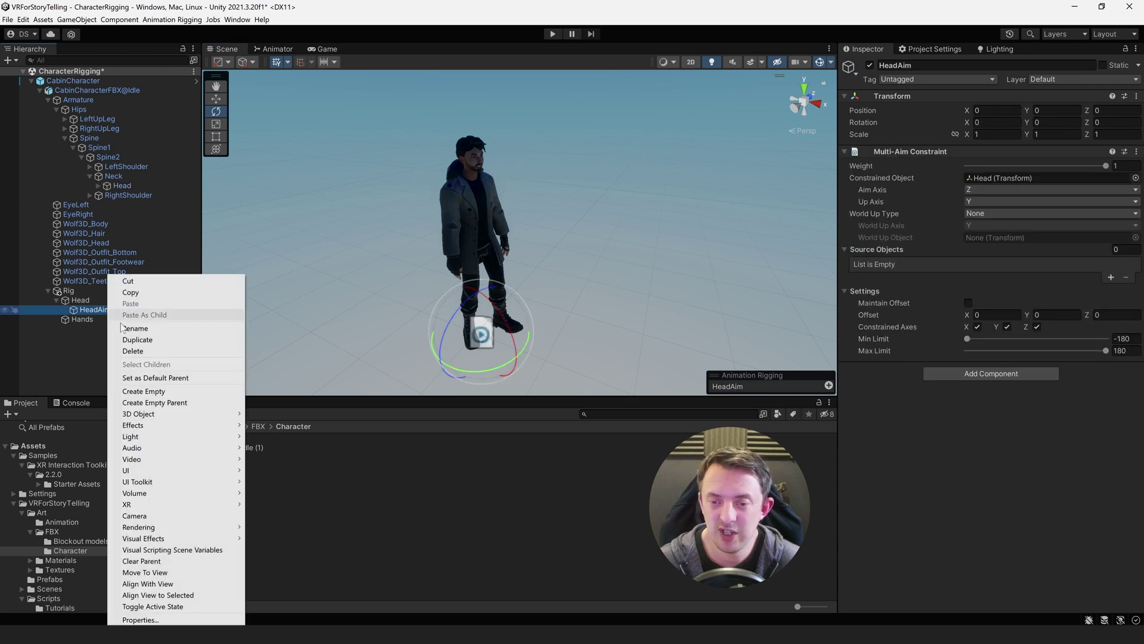
left_click(163, 392)
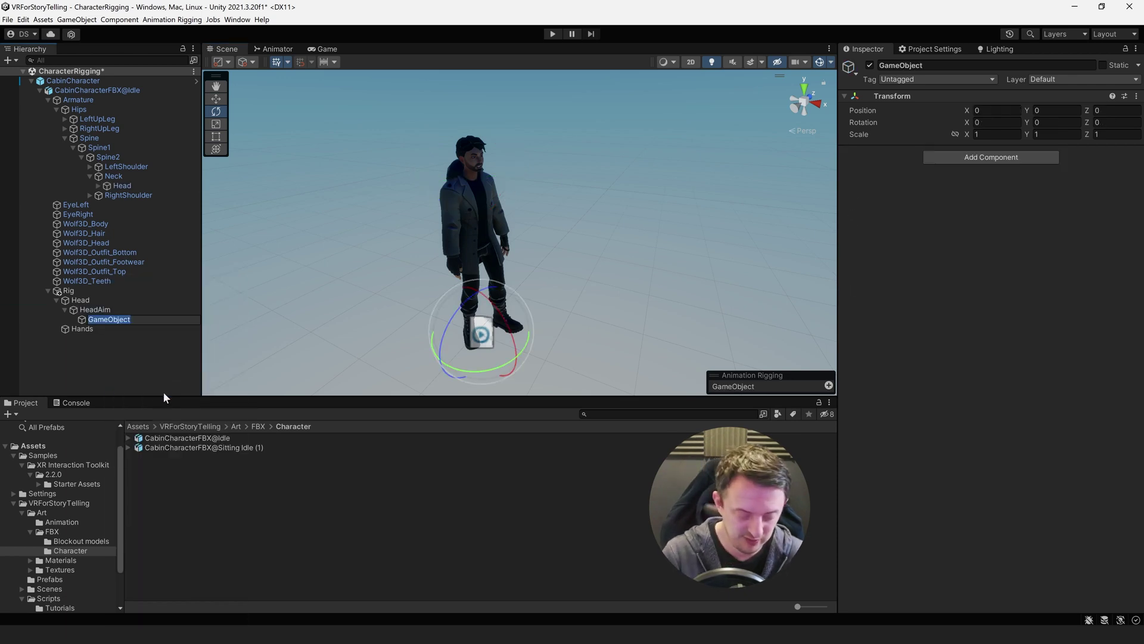
type("HeadTar")
type("get")
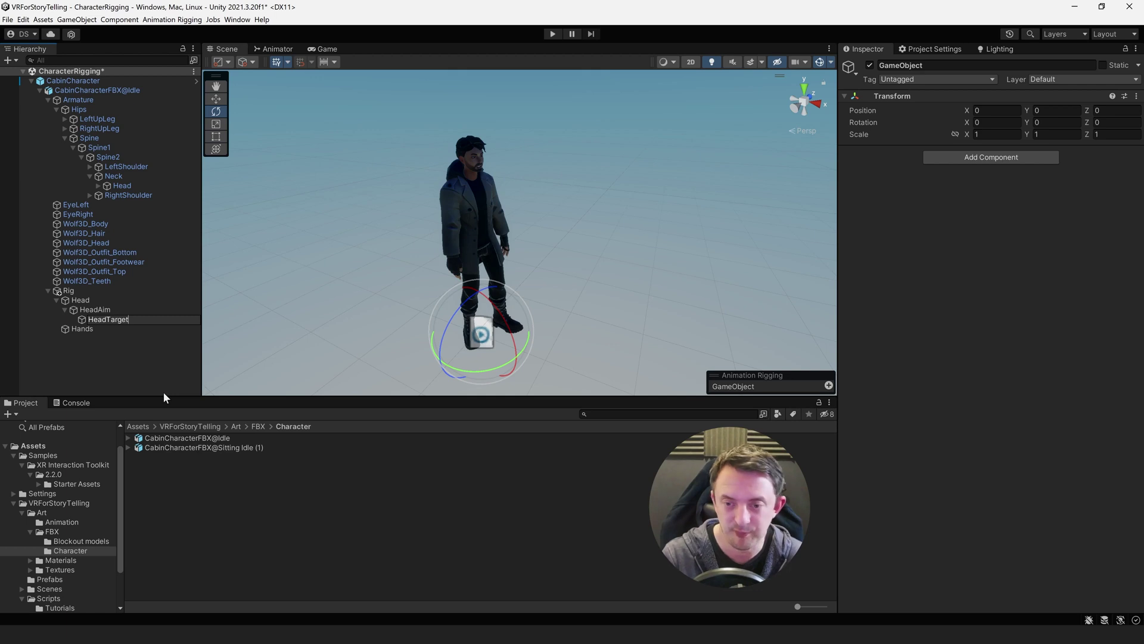
key("Return")
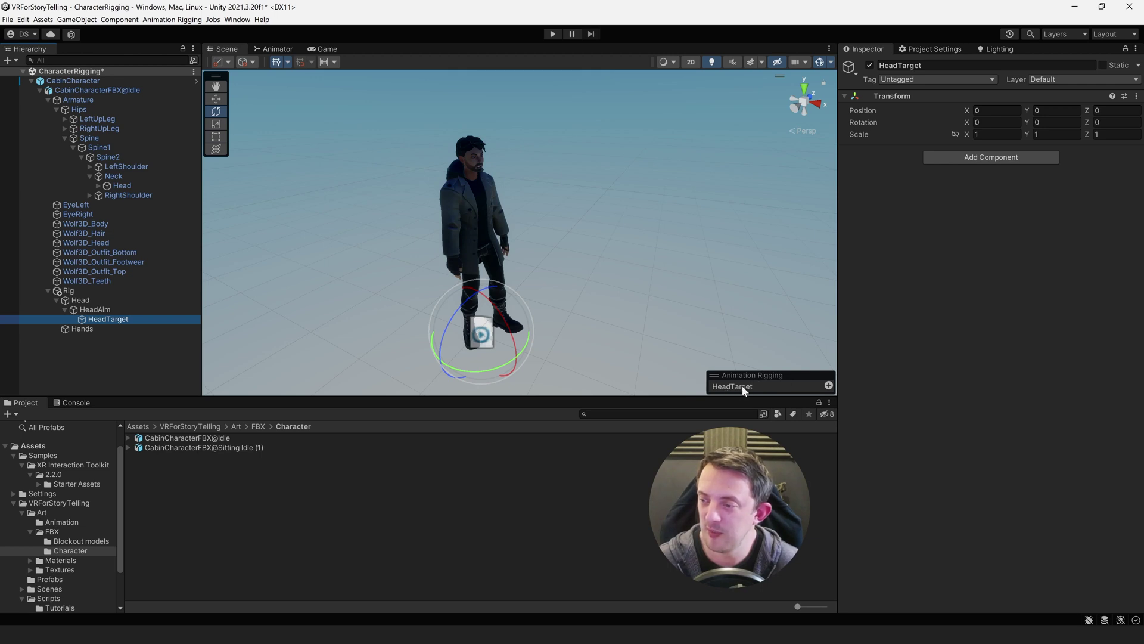
Add an Animation Rigging effector to HeadTarget and set its shape to BallEffector
left_click(829, 386)
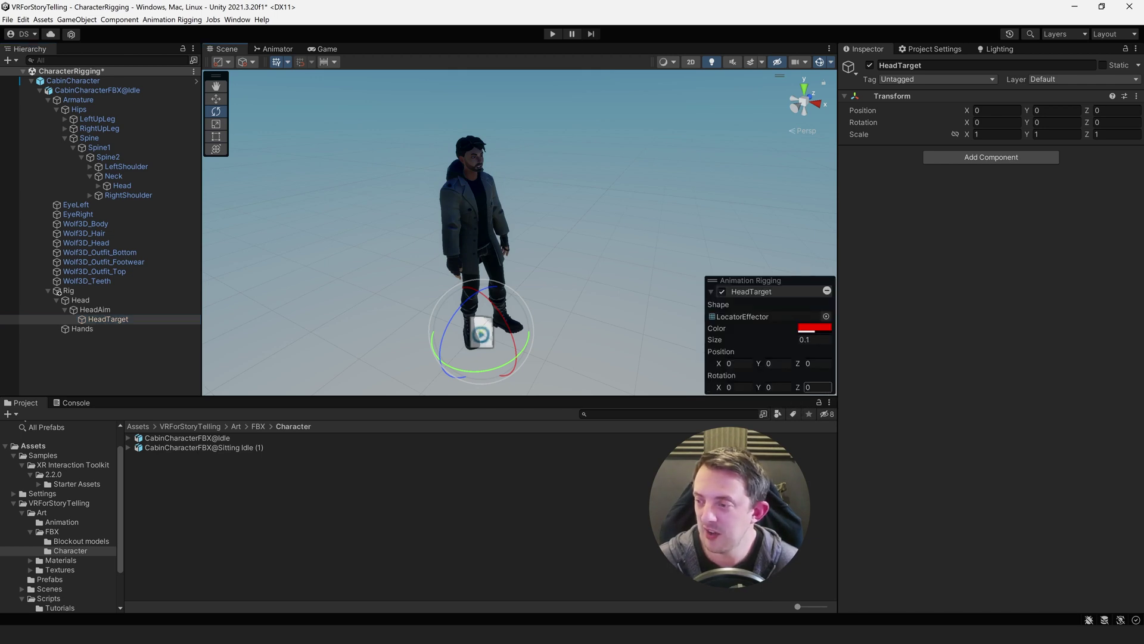
left_click(826, 318)
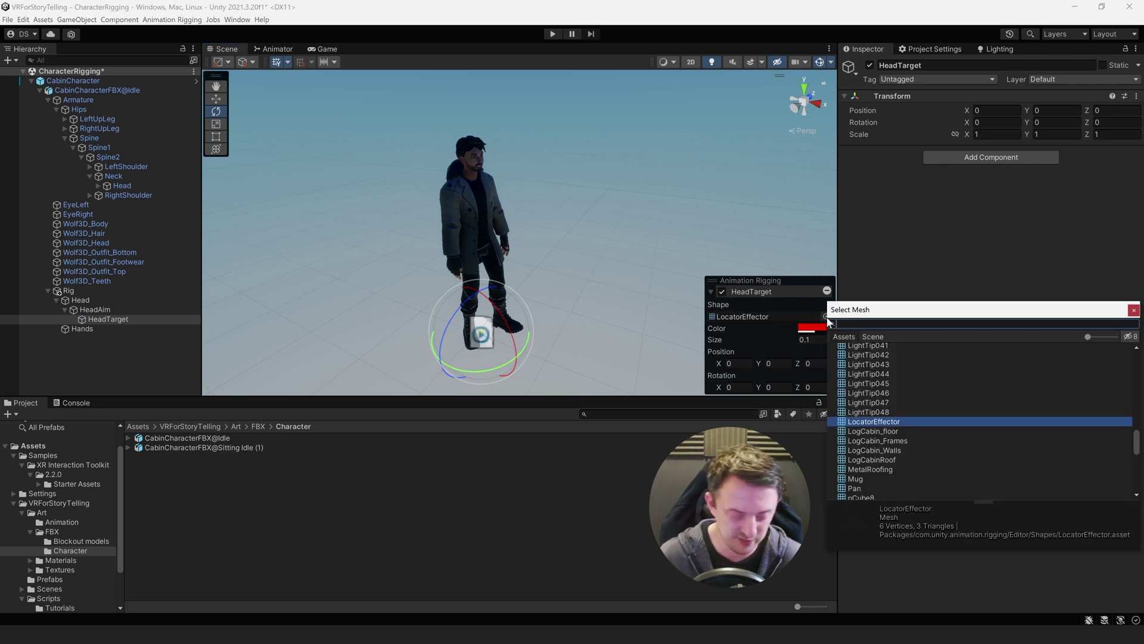
type("effec")
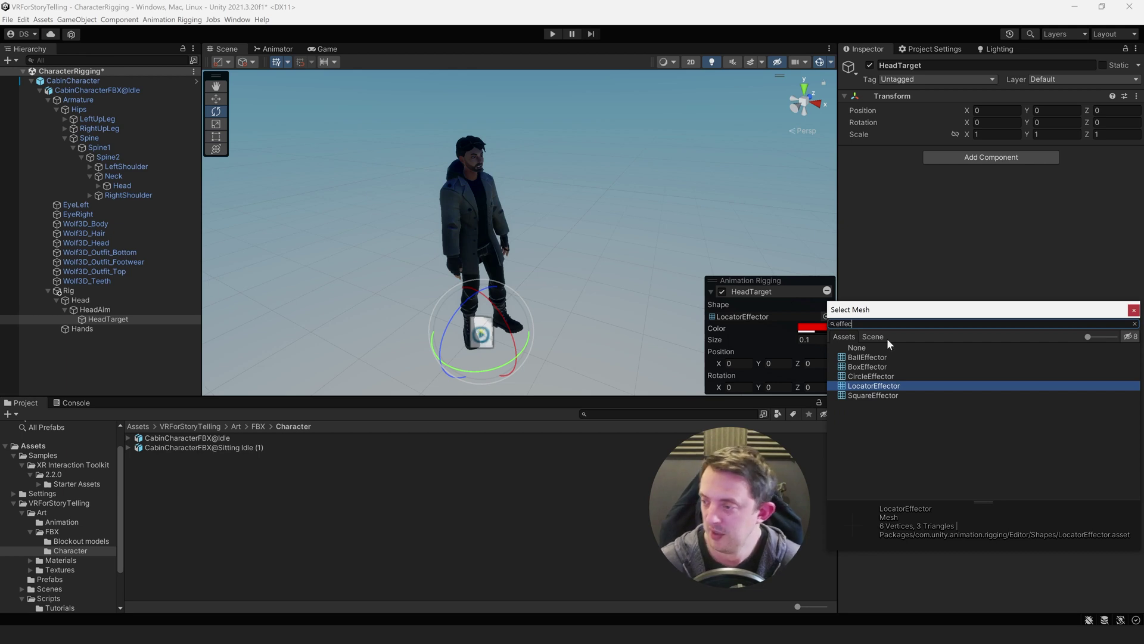
double_click(869, 356)
Move HeadTarget in front of the character's face, to about Y 1.5 and Z 1.34
right_click_drag(507, 364, 569, 338)
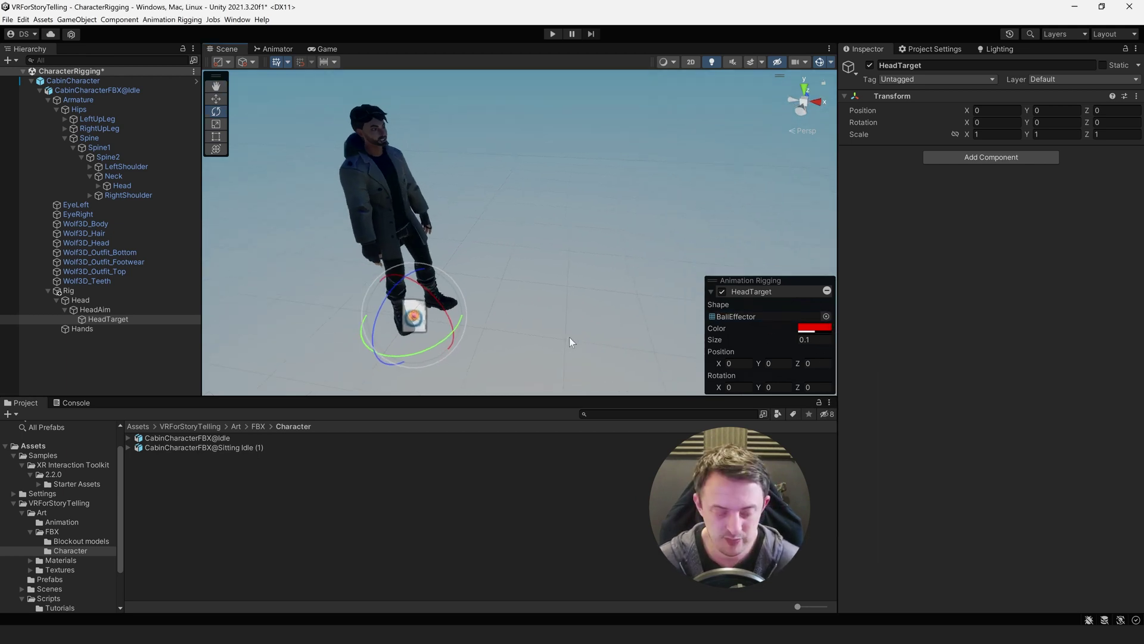
key("w")
left_click_drag(432, 318, 575, 182)
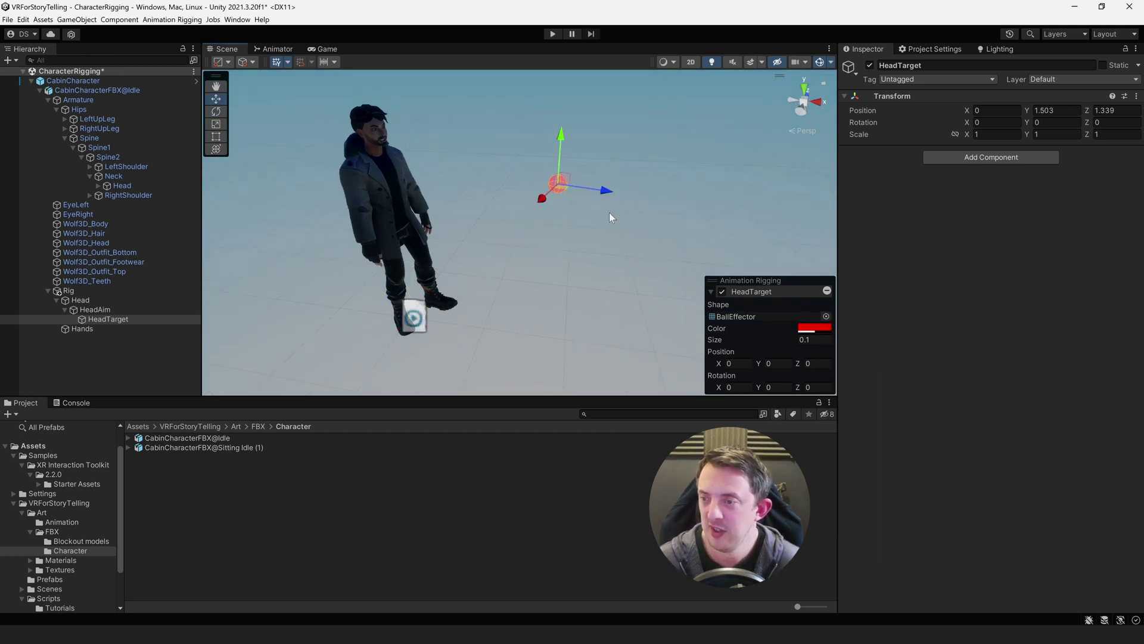
Set the HeadTarget effector's color to bright green, hex 06FF00
left_click_drag(612, 230, 517, 267, "alt")
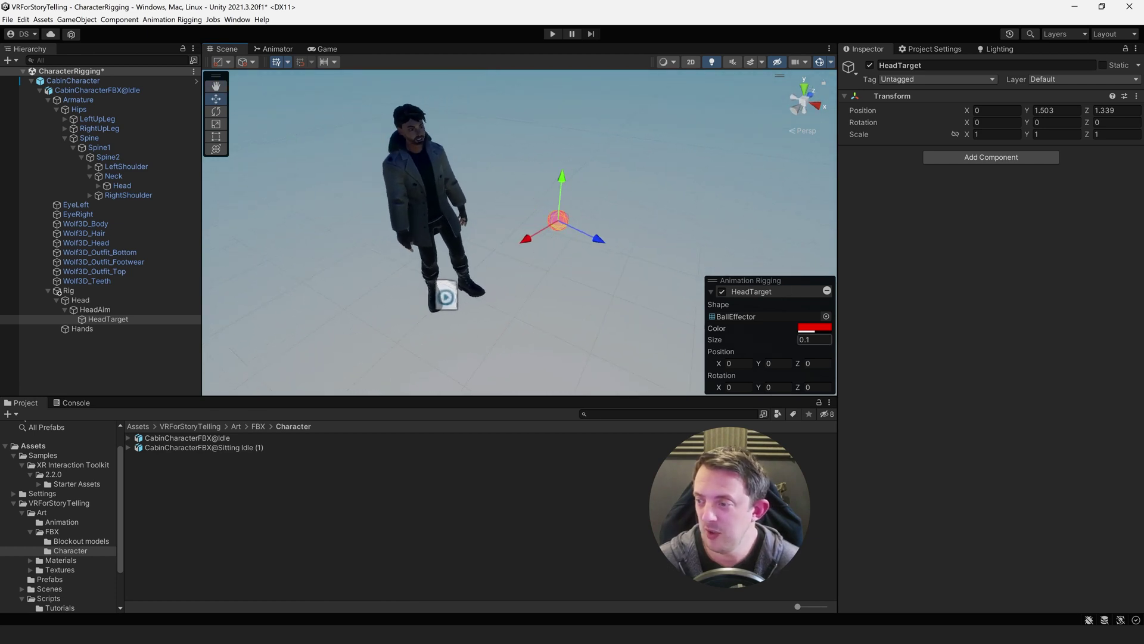
left_click(814, 327)
left_click_drag(893, 362, 859, 373)
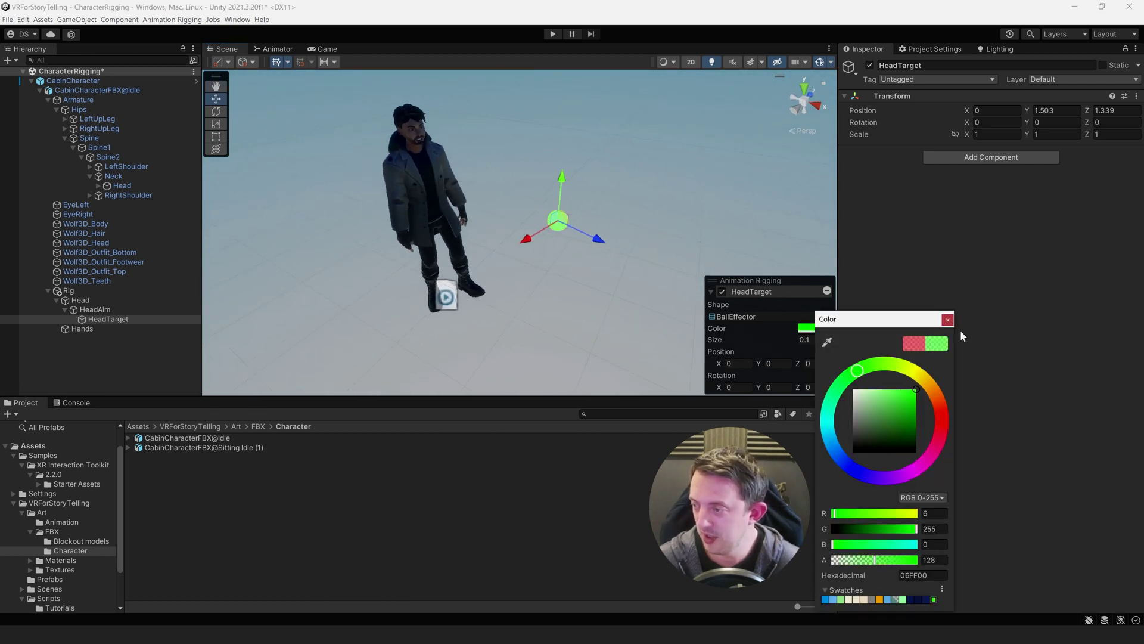
left_click(947, 320)
Add HeadTarget as a source object of HeadAim's Multi-Aim Constraint with a weight of 1
right_click_drag(517, 282, 490, 254)
middle_click_drag(490, 254, 466, 245)
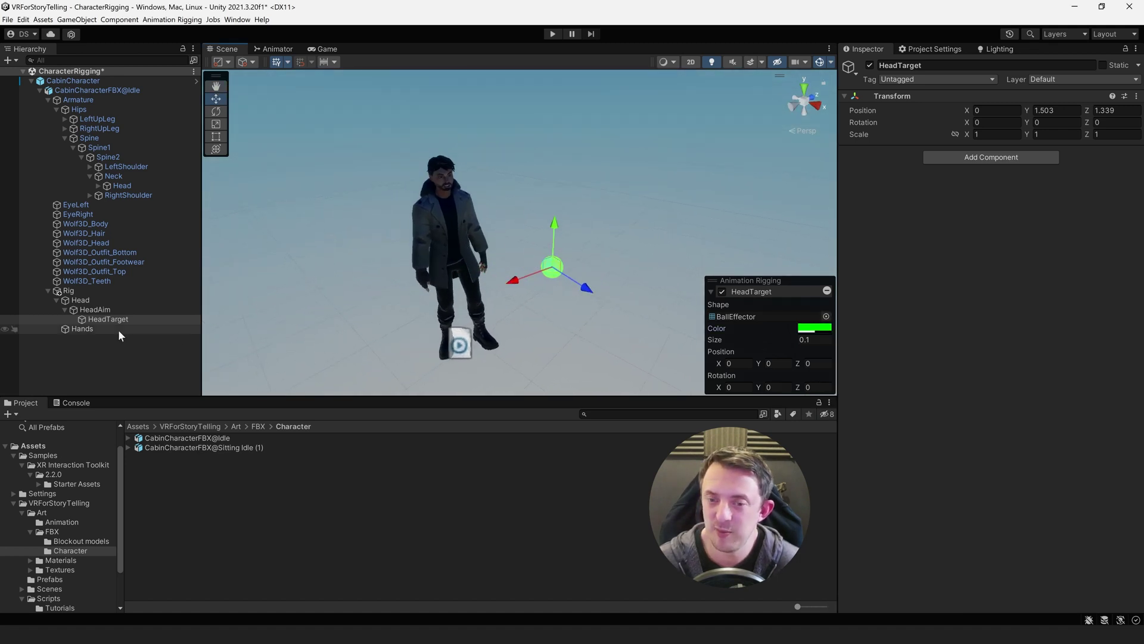
left_click(99, 310)
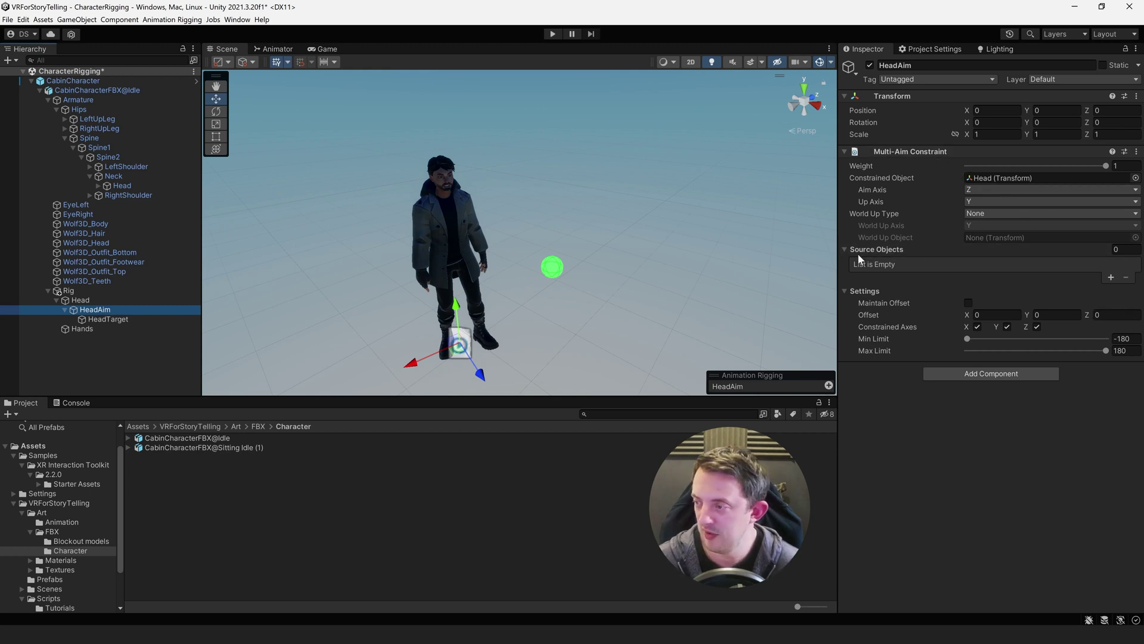
left_click(1111, 278)
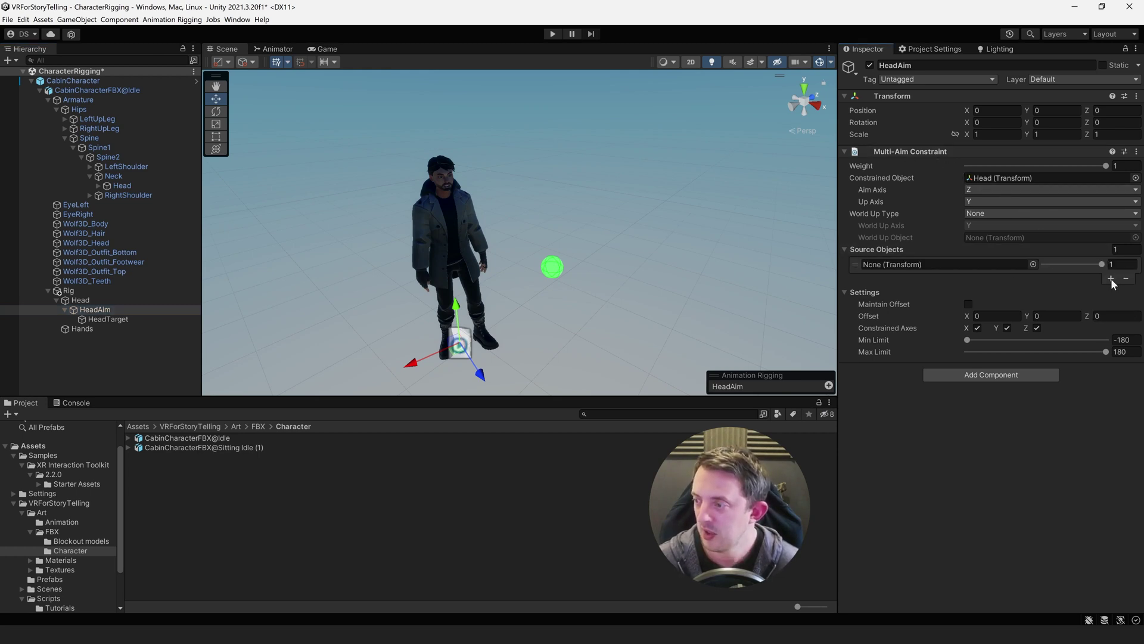
left_click_drag(108, 320, 923, 263)
left_click_drag(1101, 264, 1026, 272)
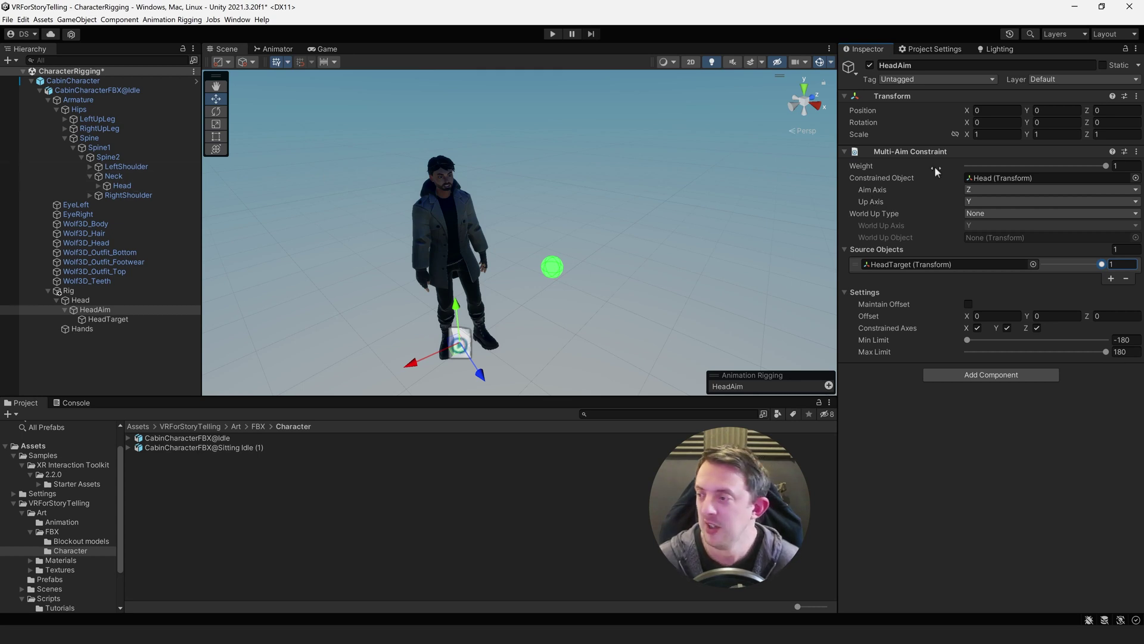
Examine the axis directions of the armature's Head bone against the Aim Axis and Up Axis settings of HeadAim's constraint
mouse_move(962, 190)
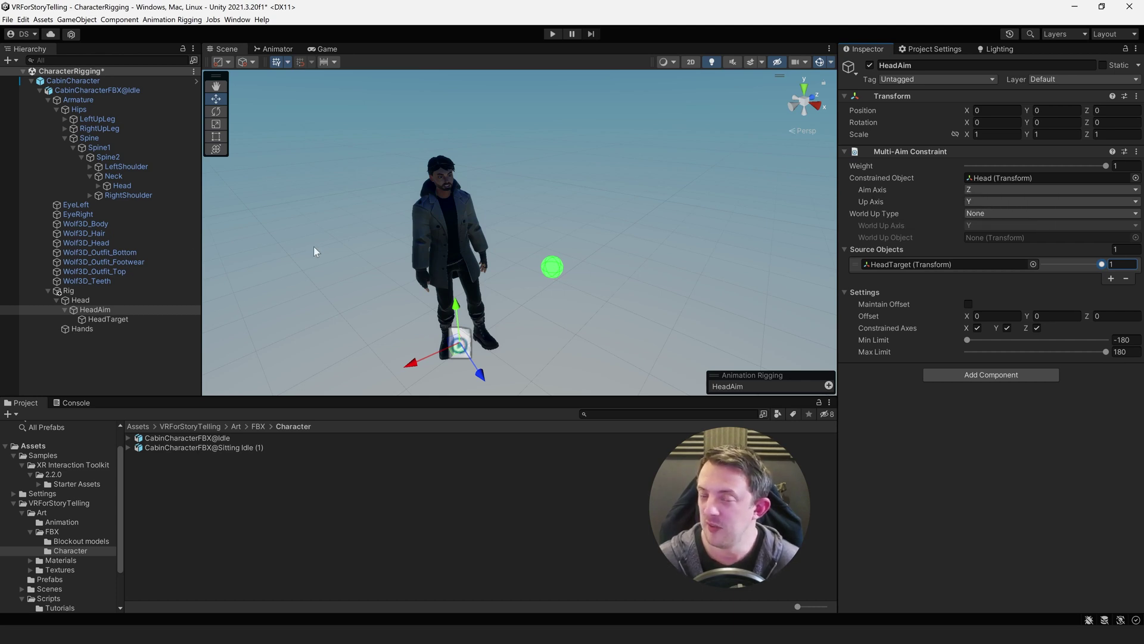
left_click(126, 186)
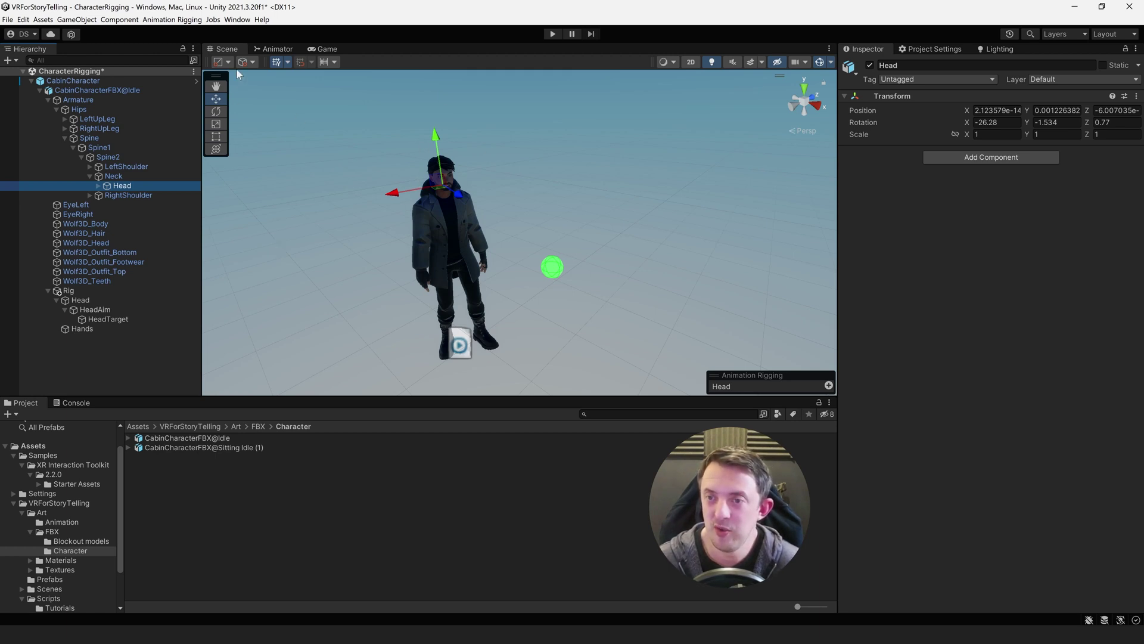
scroll(446, 157, "up", 2)
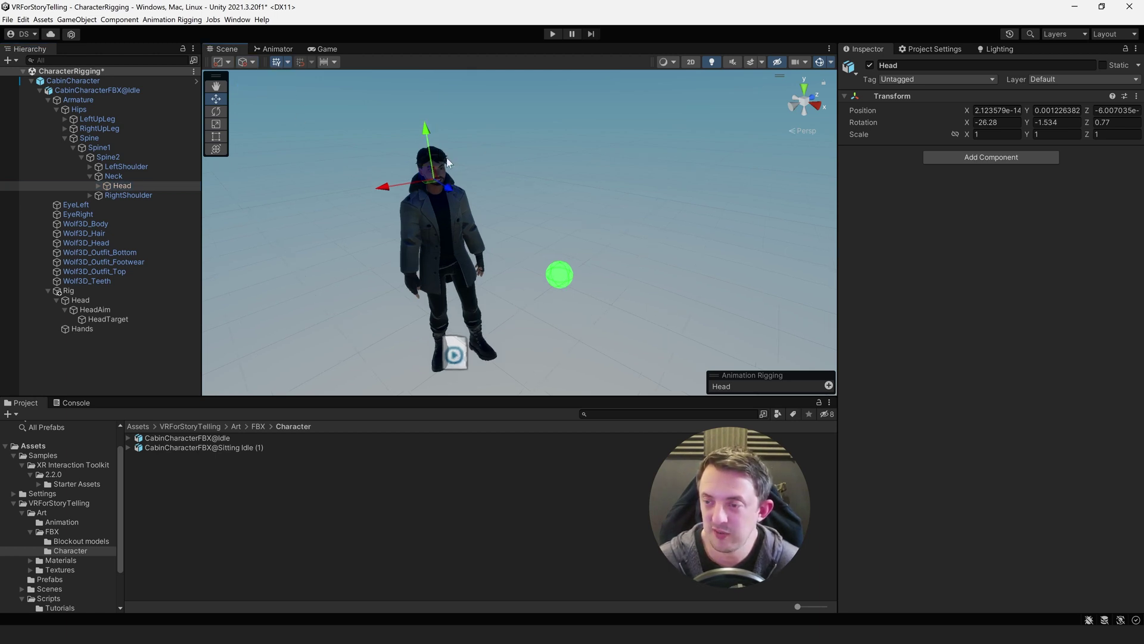
scroll(445, 158, "up", 3)
right_click_drag(446, 159, 532, 203)
key("w")
key("a")
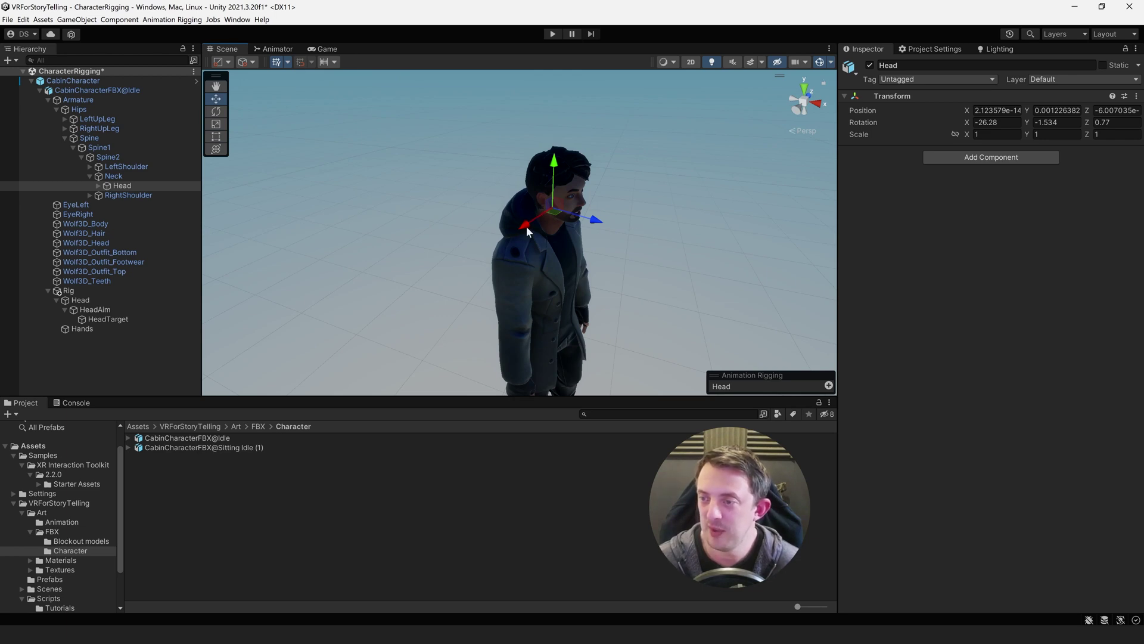
left_click(158, 319)
key("f")
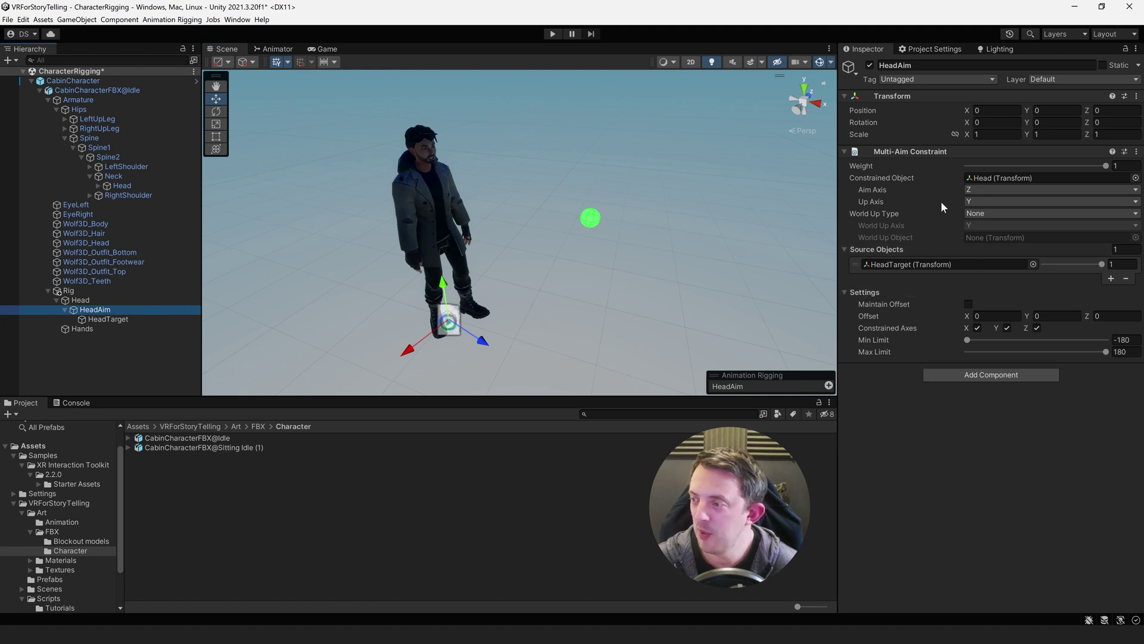
Enable the Animator component on CabinCharacterFBX@Idle and run the scene in play mode
left_click(112, 89)
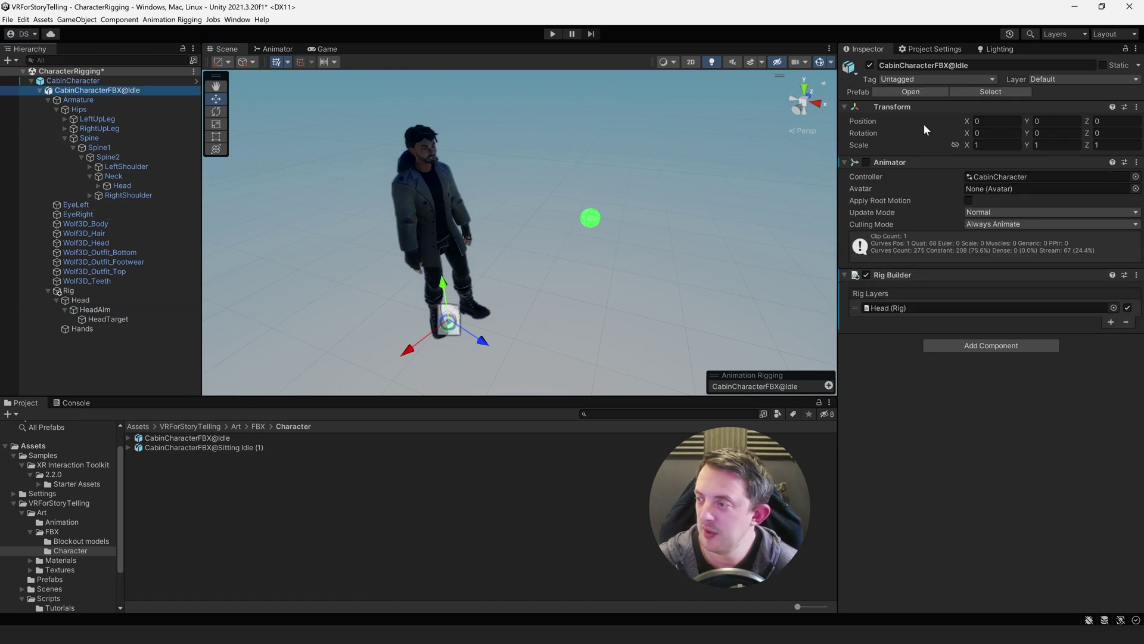
left_click(866, 163)
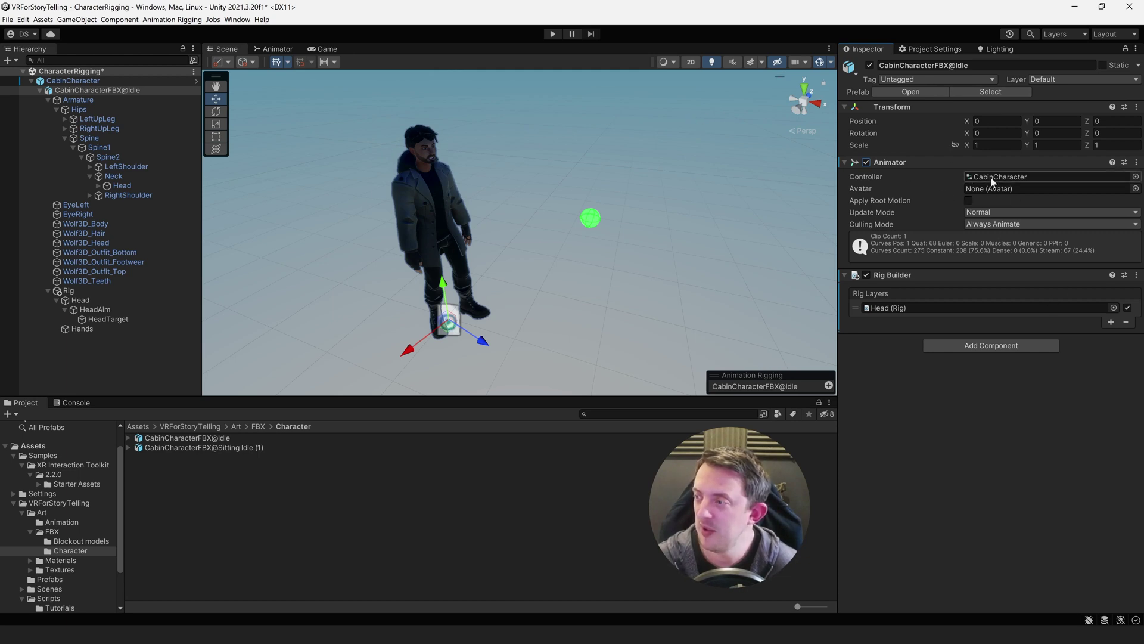
left_click(552, 37)
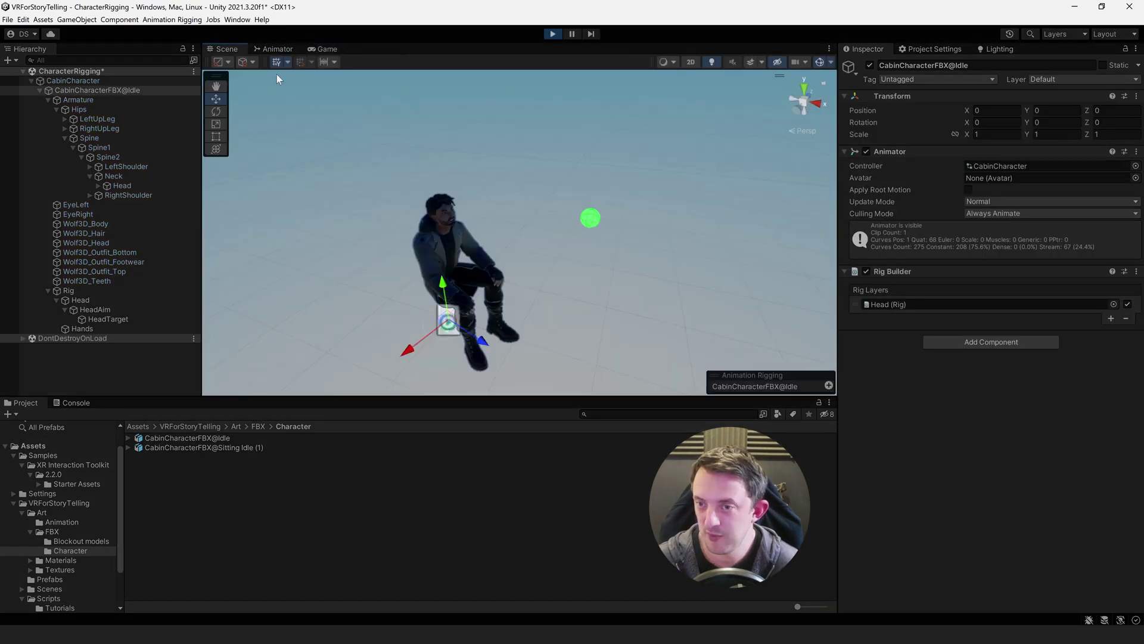
Test the head tracking by moving HeadTarget around the seated character during play, and end play mode
right_click_drag(510, 282, 557, 253)
middle_click_drag(557, 253, 569, 231)
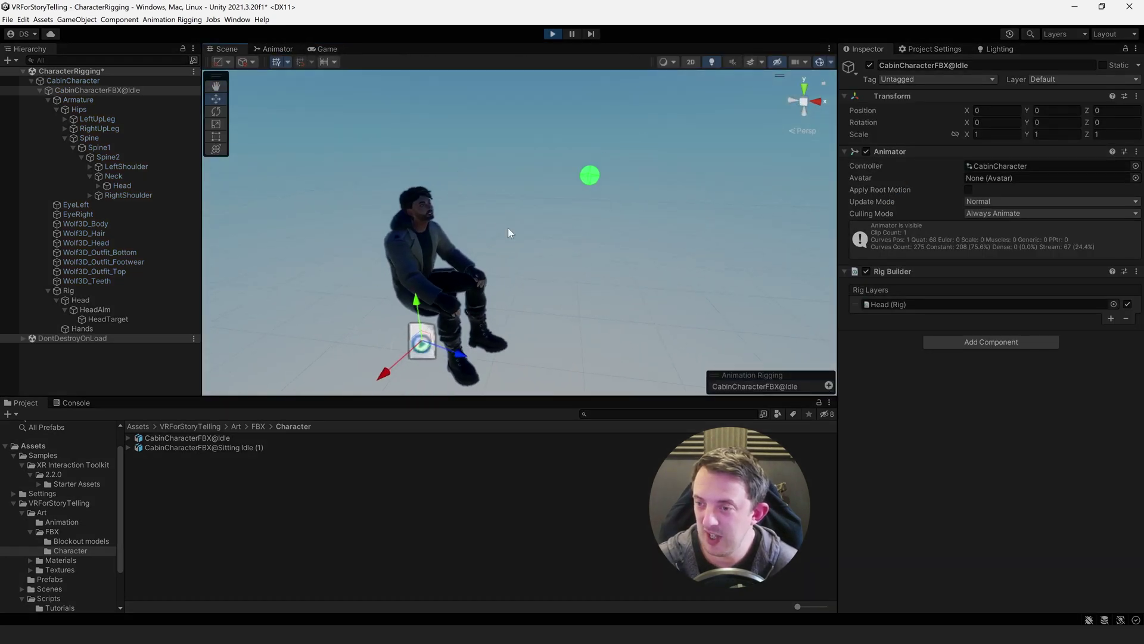
left_click(586, 177)
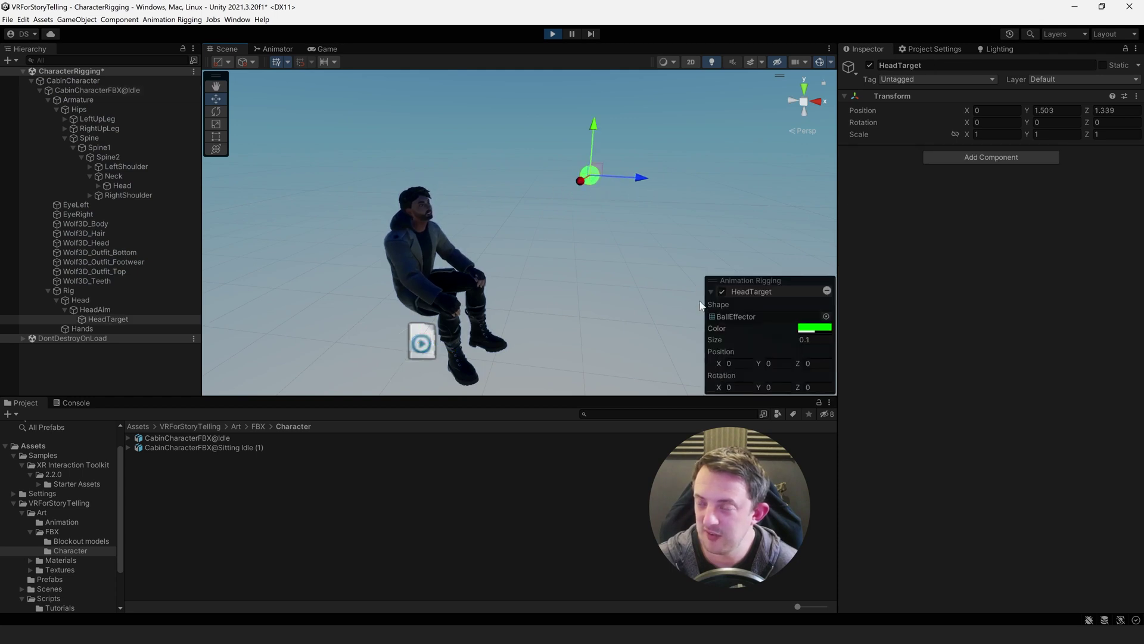
right_click_drag(596, 184, 599, 131)
left_click_drag(605, 116, 555, 209)
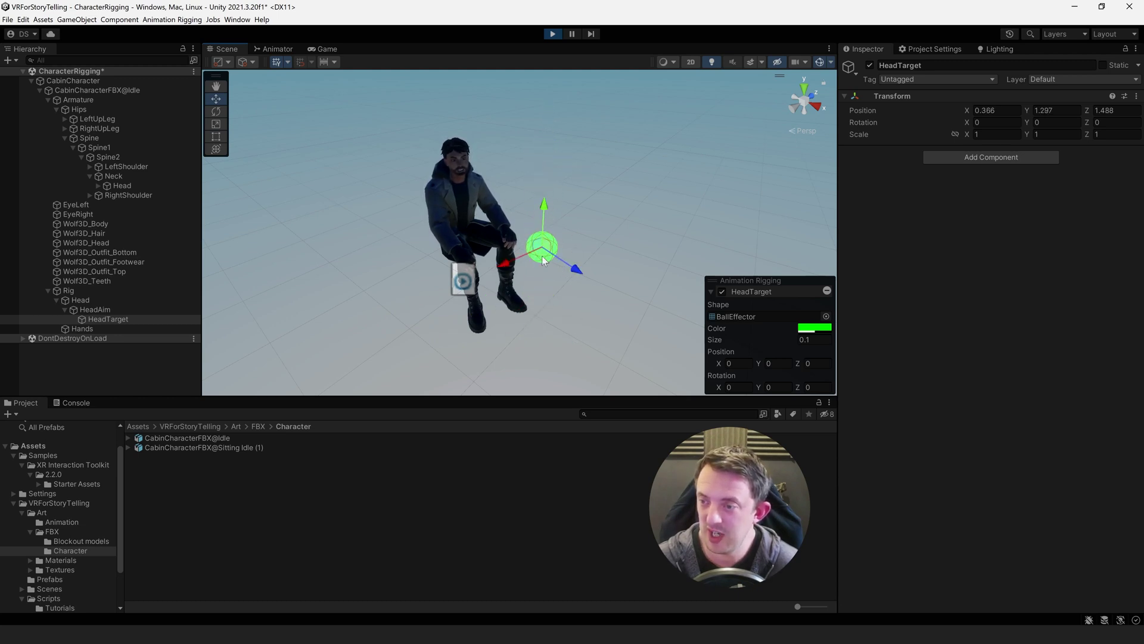
left_click_drag(542, 261, 585, 214)
left_click(553, 35)
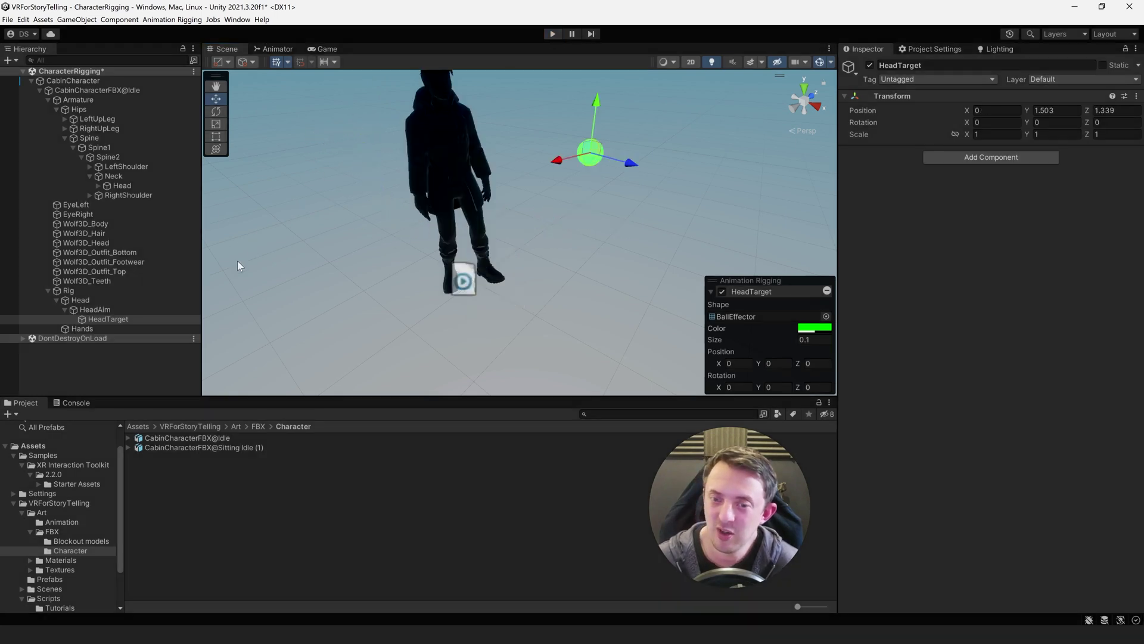
Limit HeadAim's Multi-Aim Constraint to a Min Limit of -60 and a Max Limit of 60
left_click(107, 311)
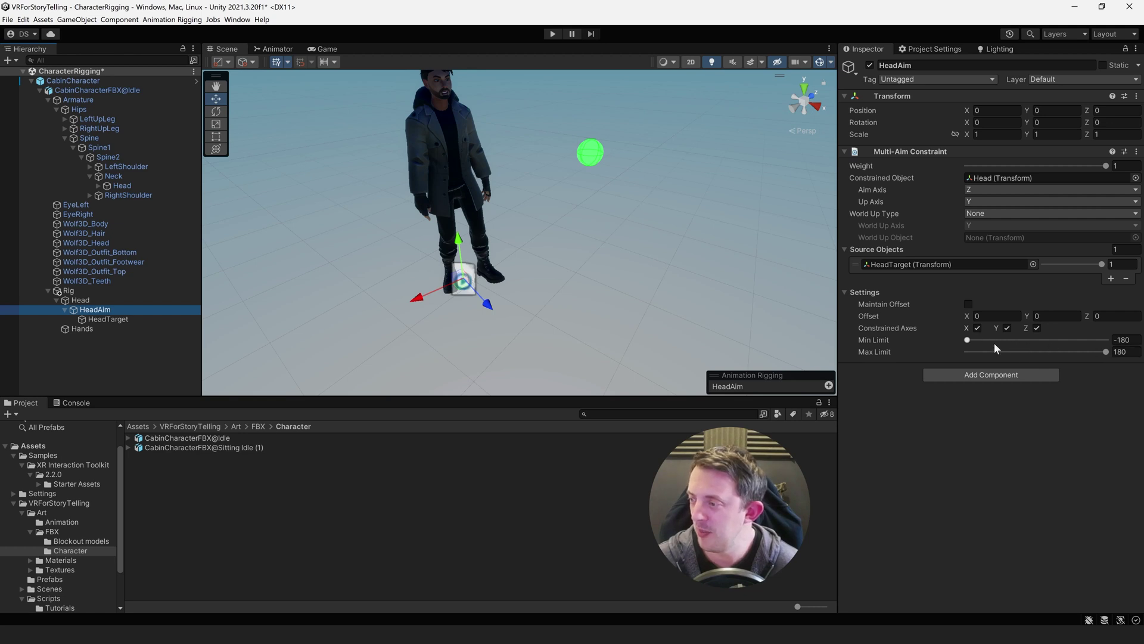
left_click(1123, 340)
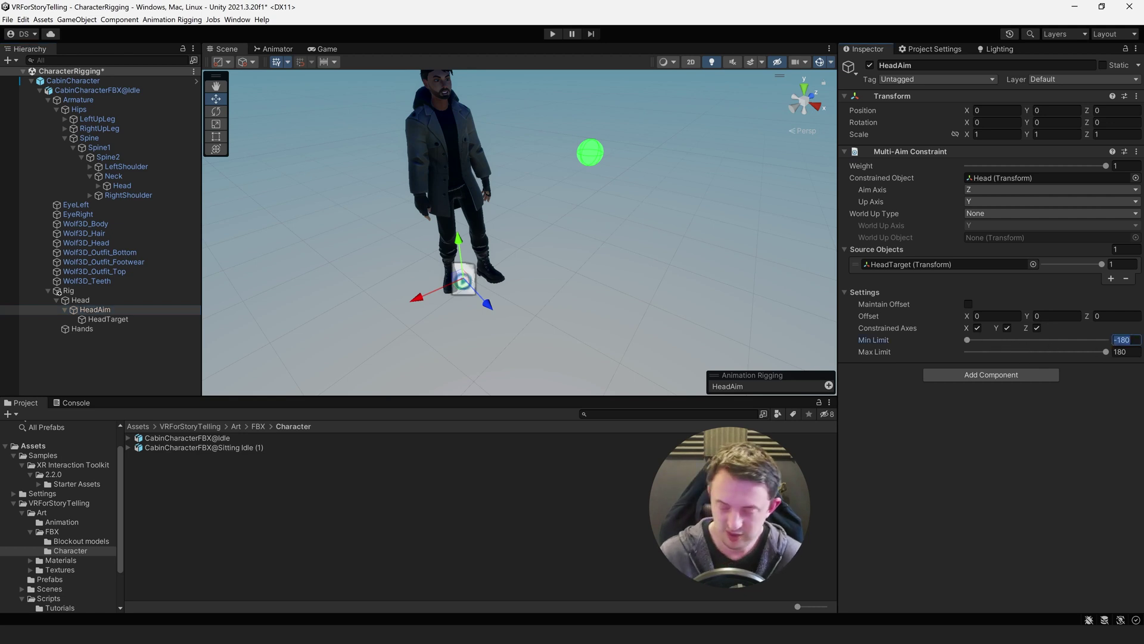
type("-")
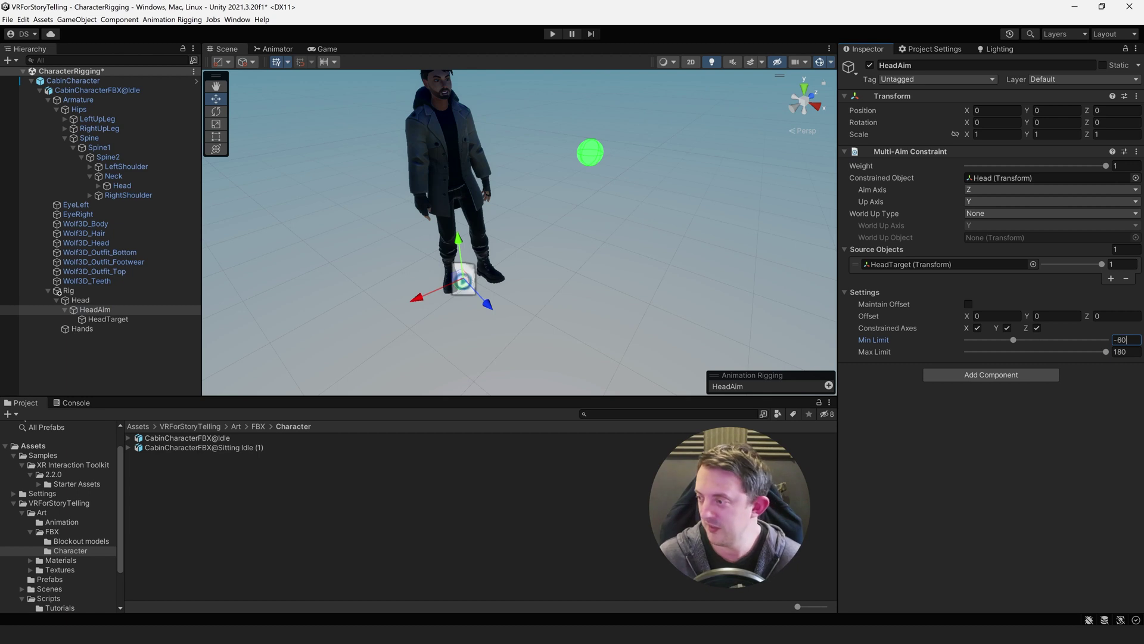
key("Tab")
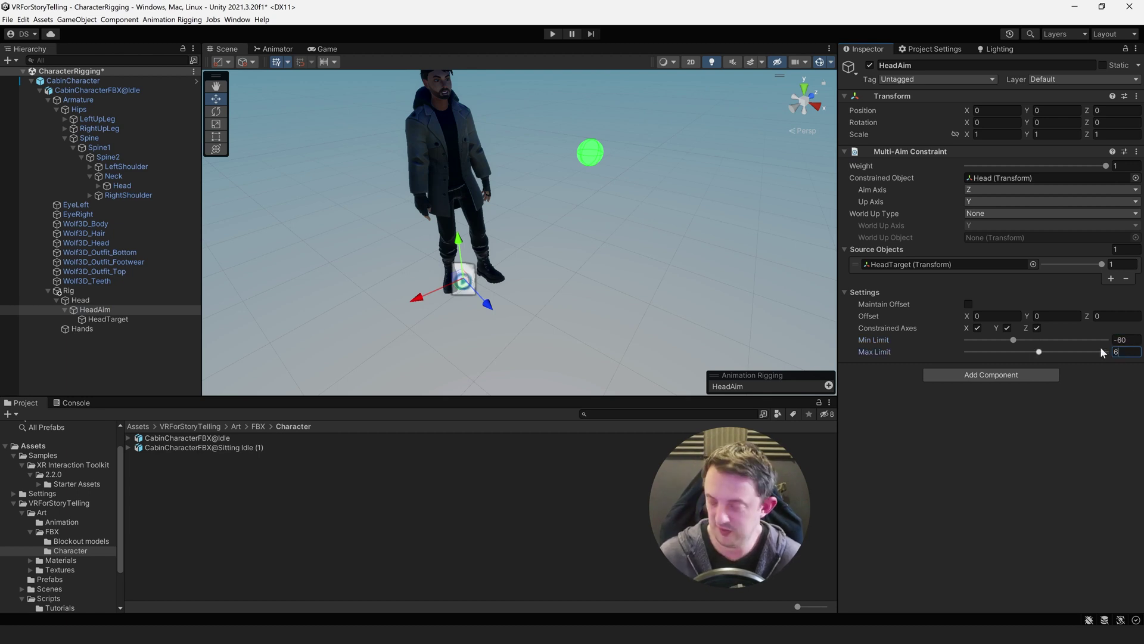
Check the limited head rotation in play mode by moving HeadTarget around the character, and stop playing
left_click(553, 34)
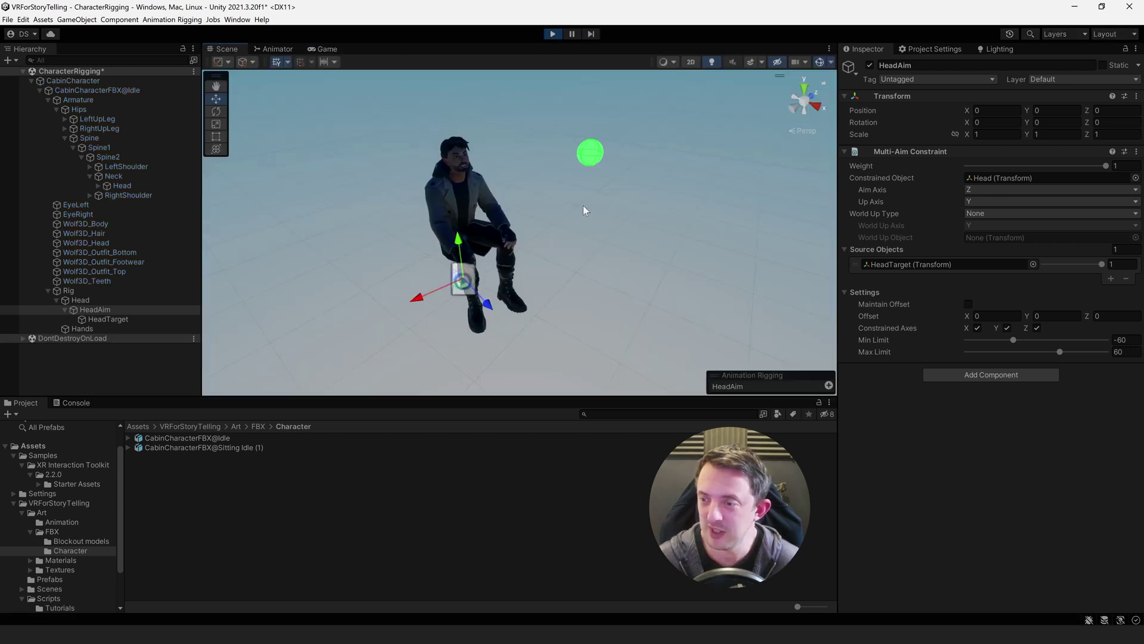
left_click(588, 155)
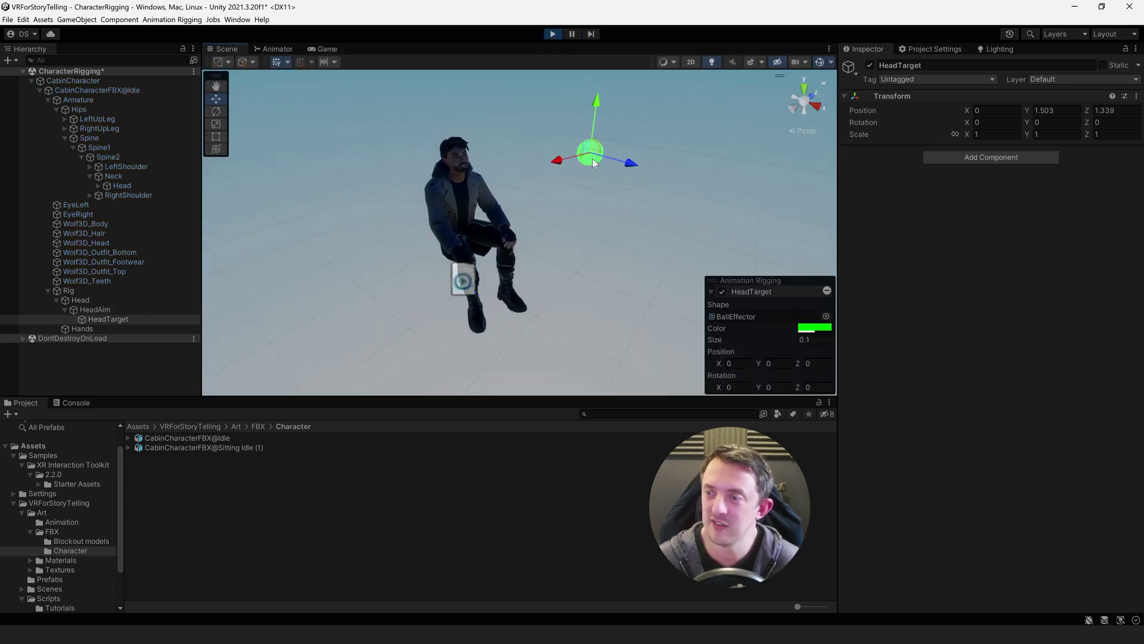
left_click_drag(590, 157, 562, 230)
key("ctrl+p")
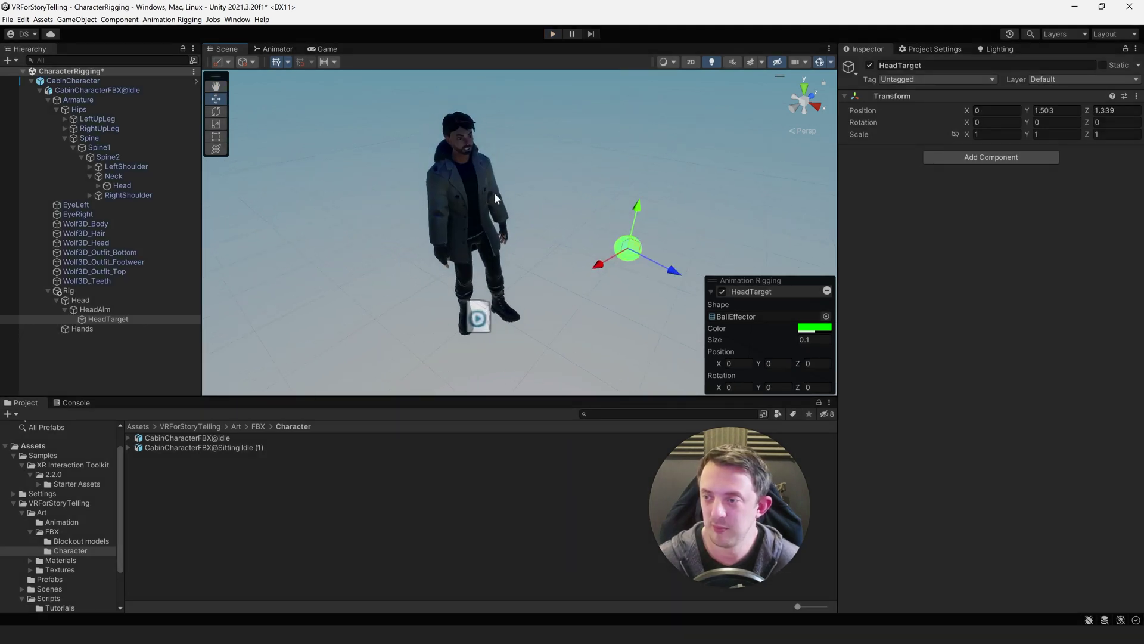
scroll(504, 204, "up", 2)
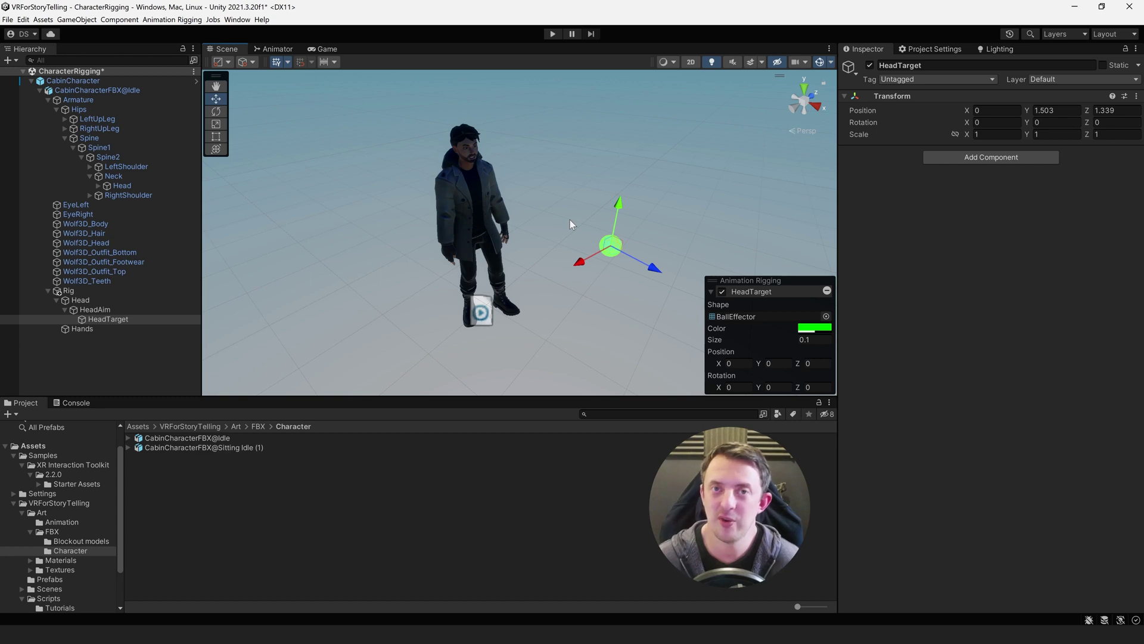
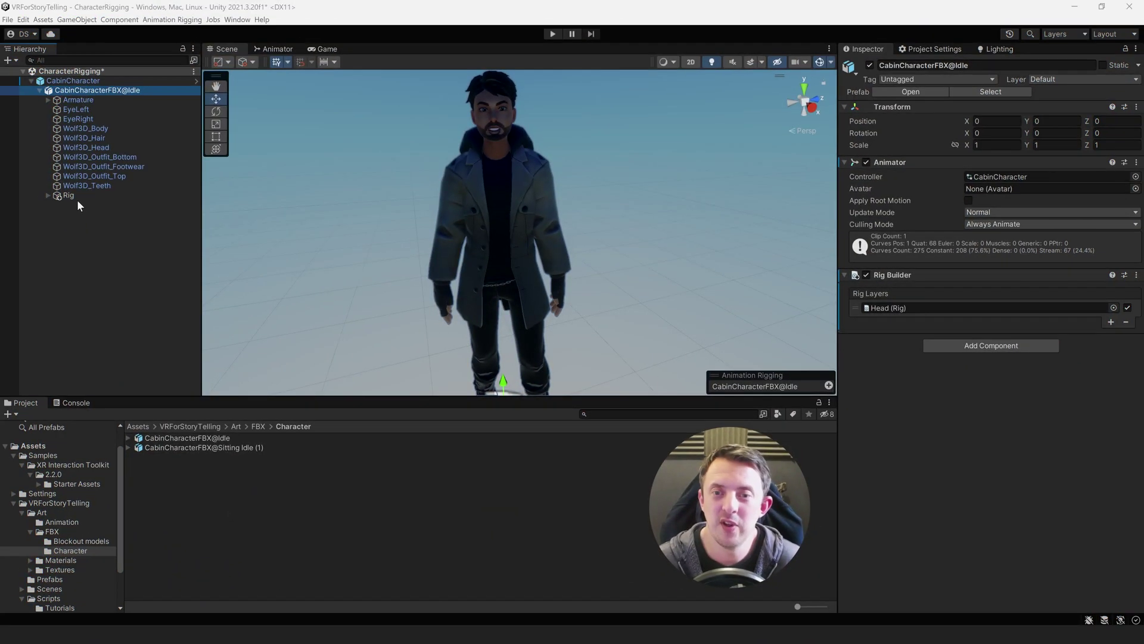
Add a Rig component to the Hands object under Rig
left_click(77, 198)
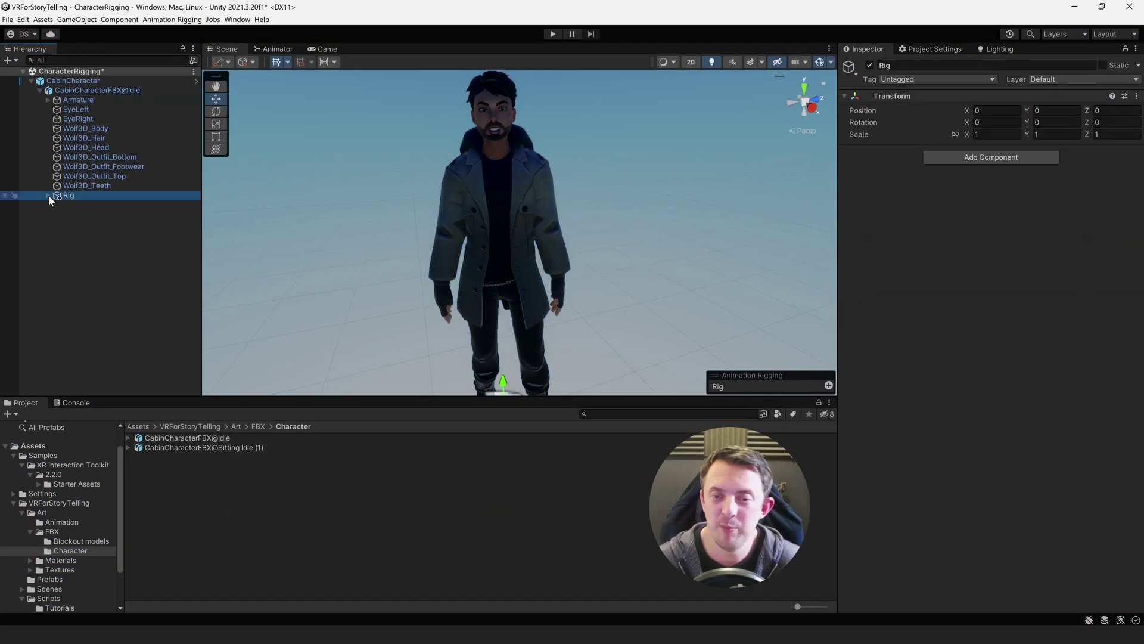
left_click(49, 195)
left_click(83, 215)
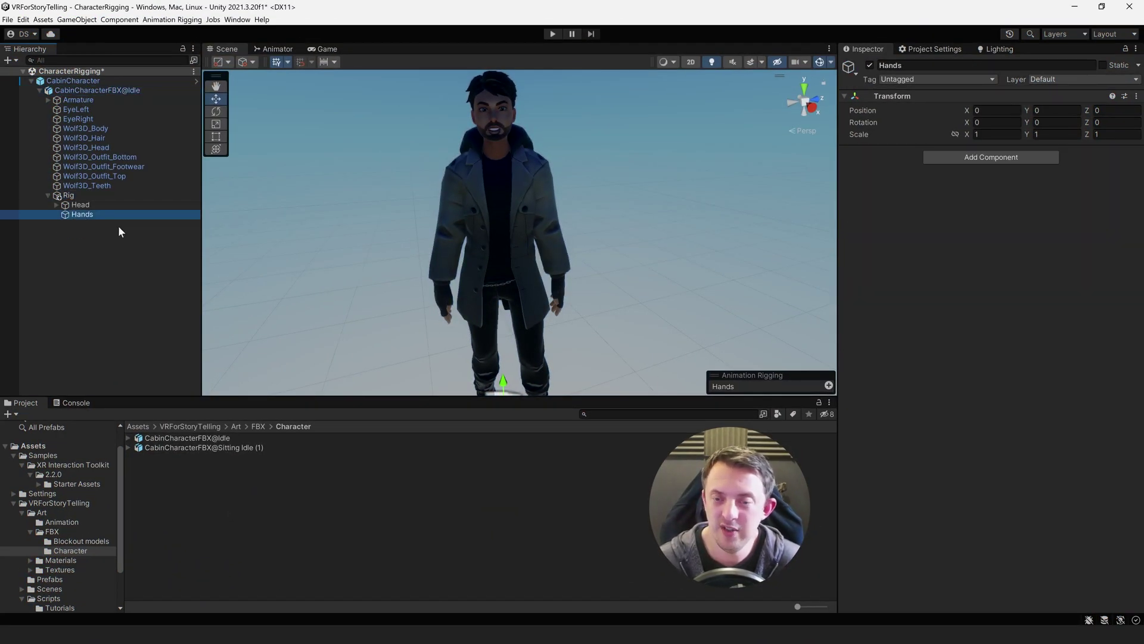
left_click(946, 158)
type("rig")
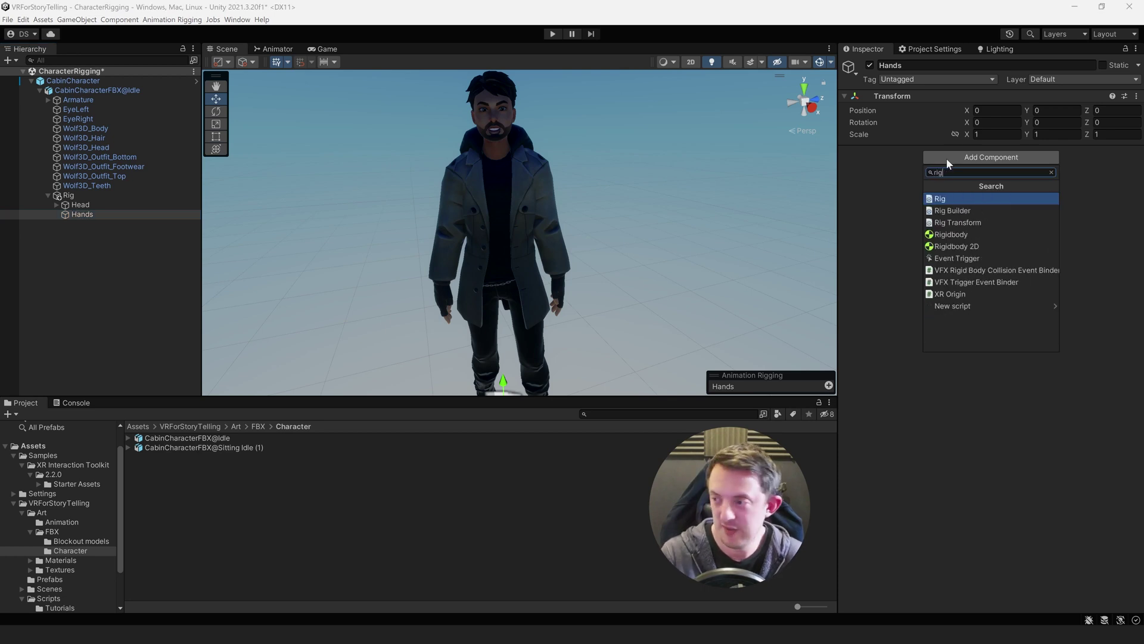
key("Return")
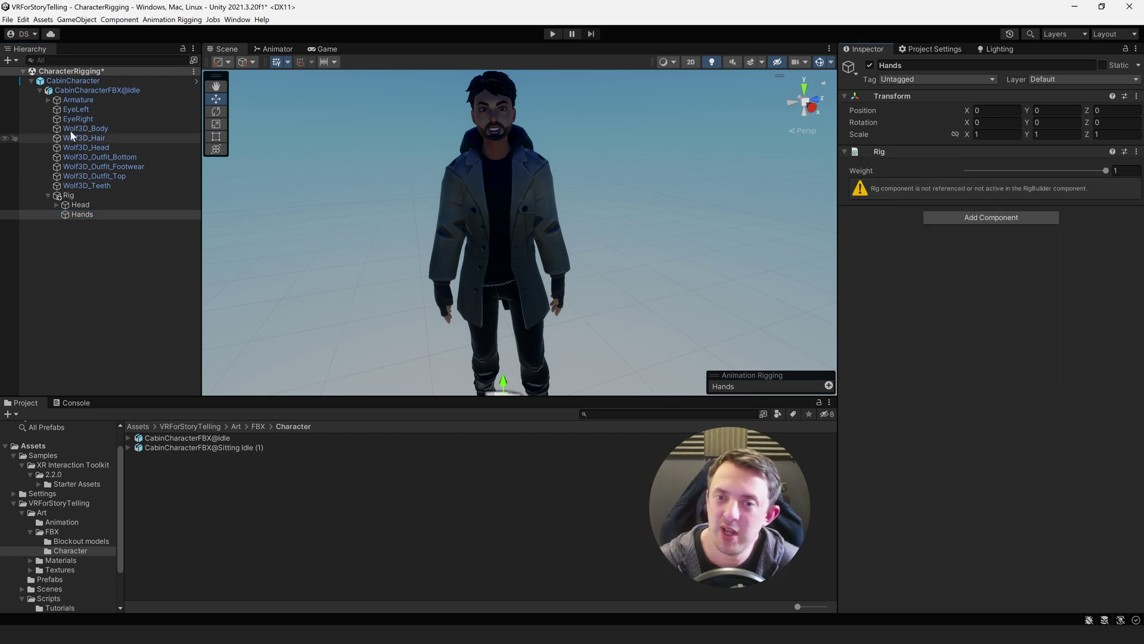
Add Hands as a second rig layer in the Rig Builder of CabinCharacterFBX@Idle
left_click(97, 90)
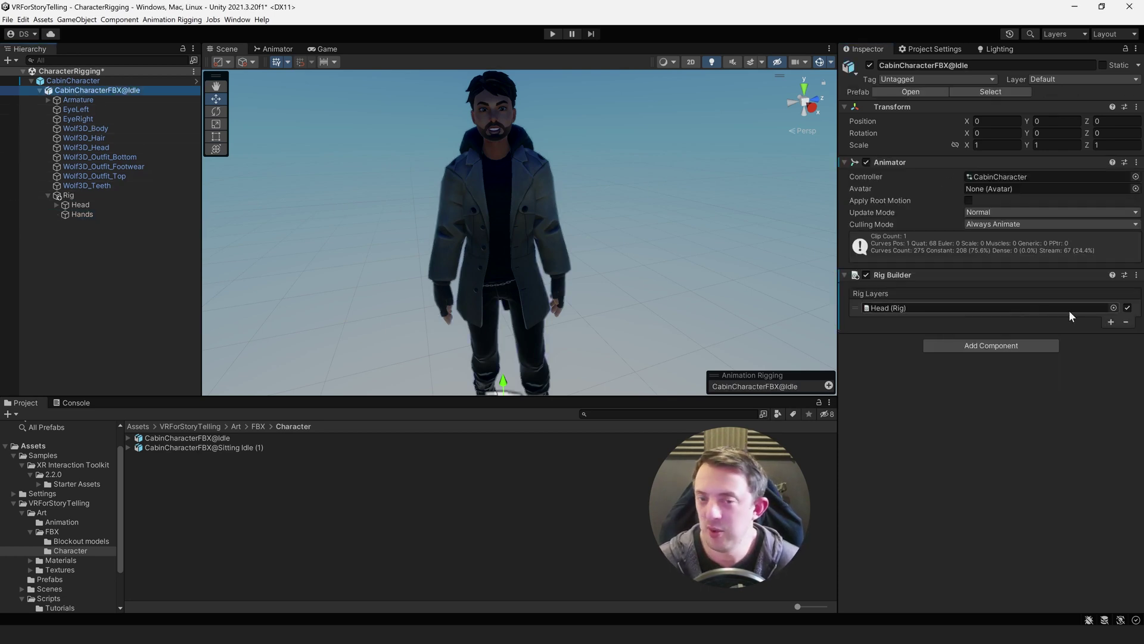
left_click(1111, 322)
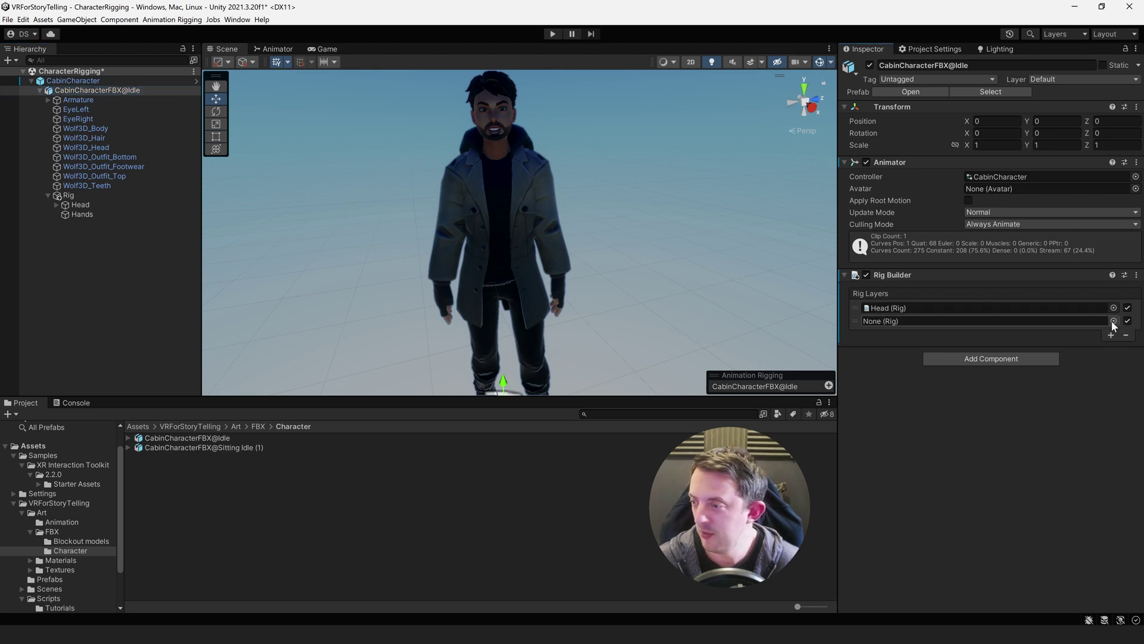
left_click_drag(128, 216, 881, 325)
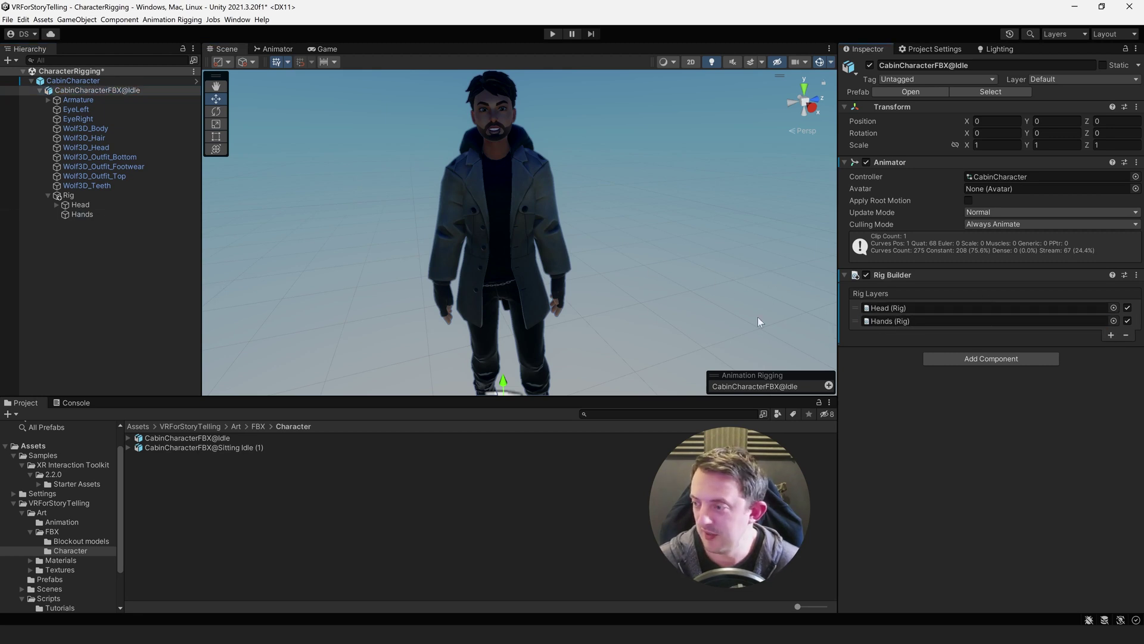
Create two empty child objects named Left and Right under Hands
left_click(87, 214)
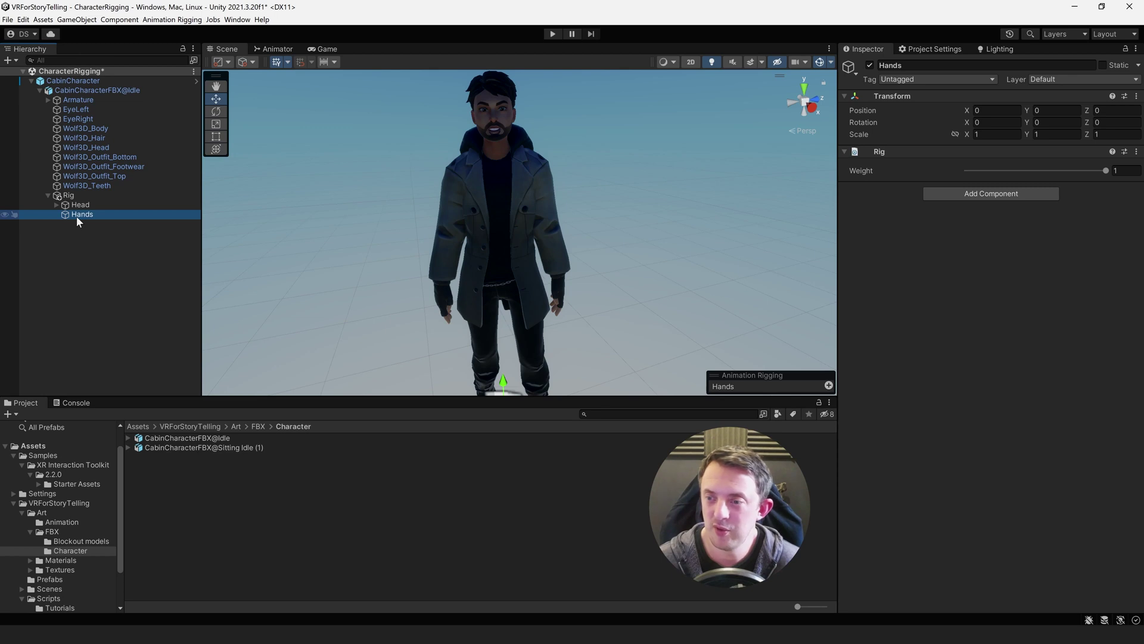
right_click(92, 212)
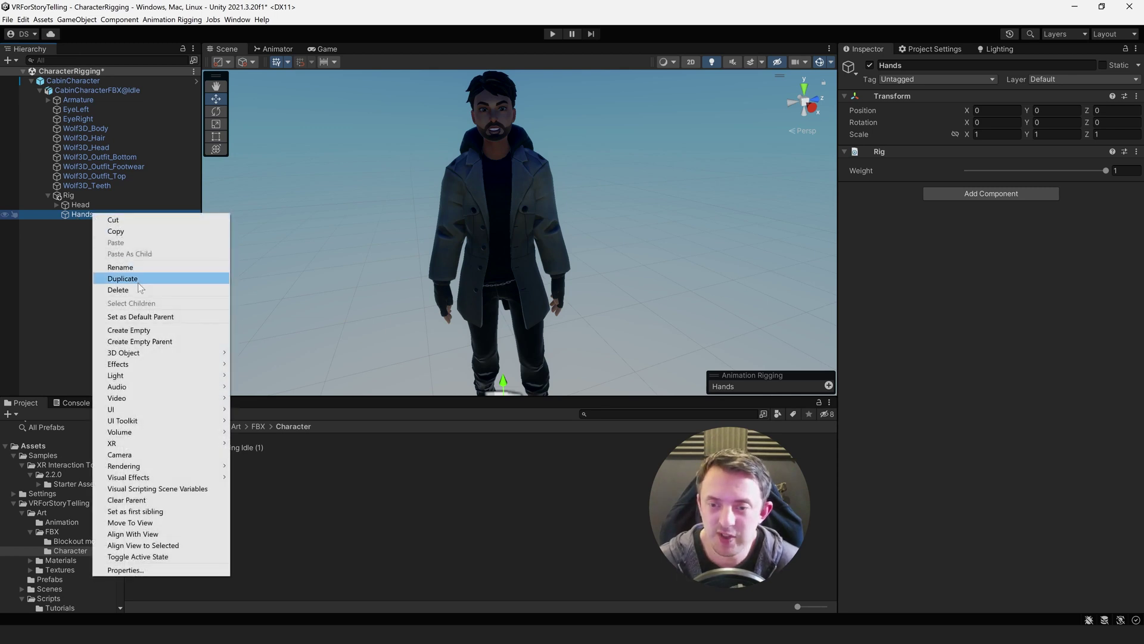
left_click(139, 327)
type("Left")
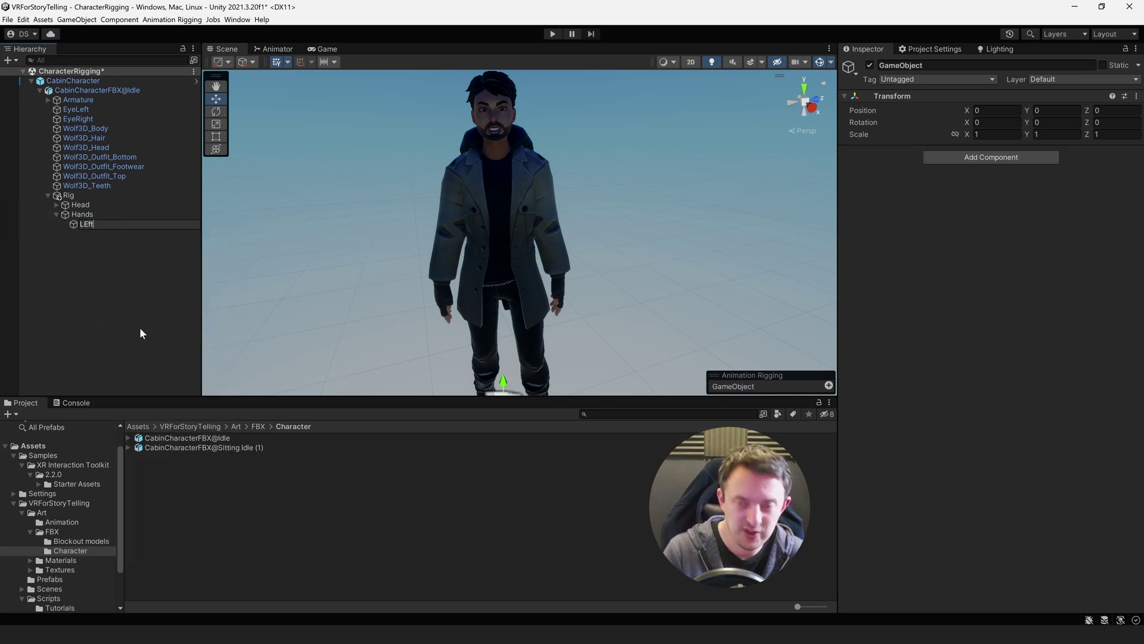
key("Return")
key("F2")
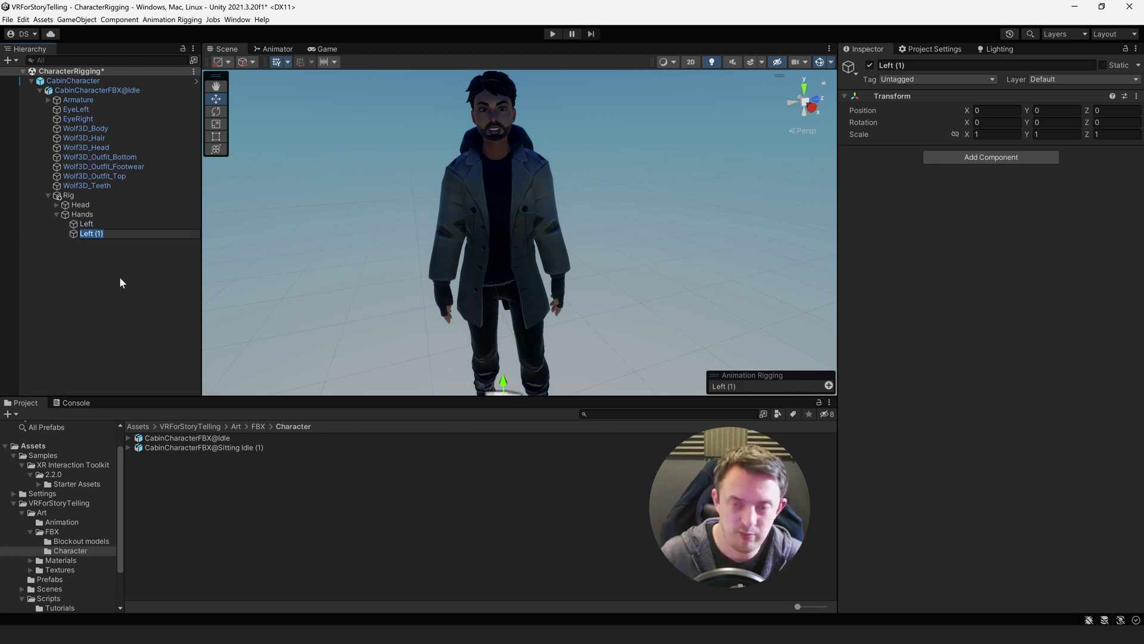
type("Right")
key("Return")
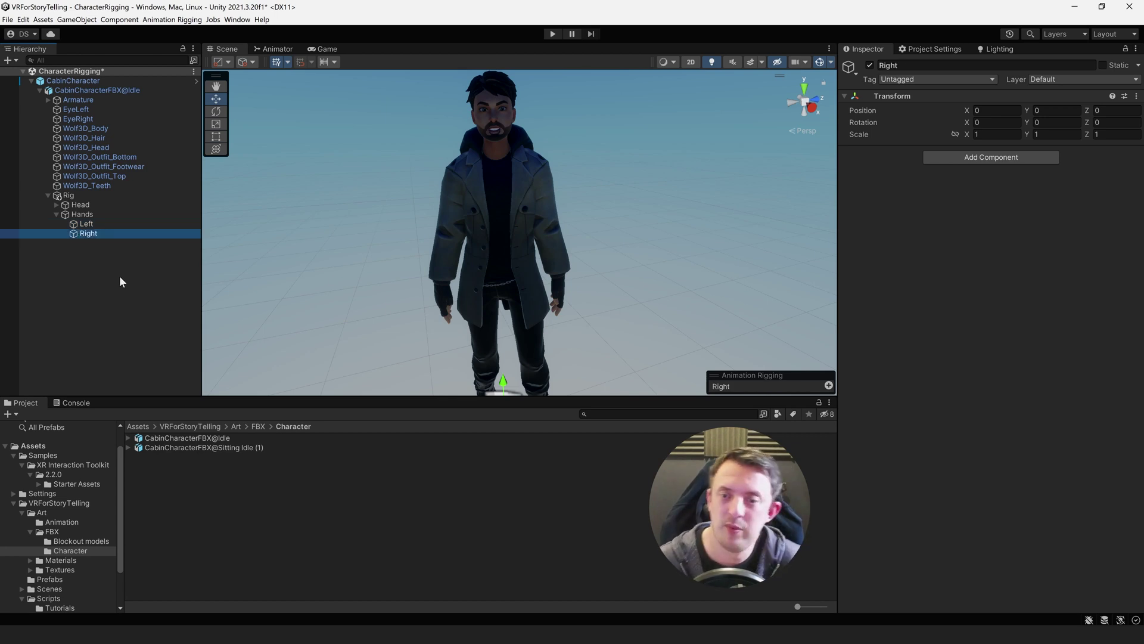
Add a Two Bone IK Constraint component to both Left and Right
left_click(90, 222, "ctrl")
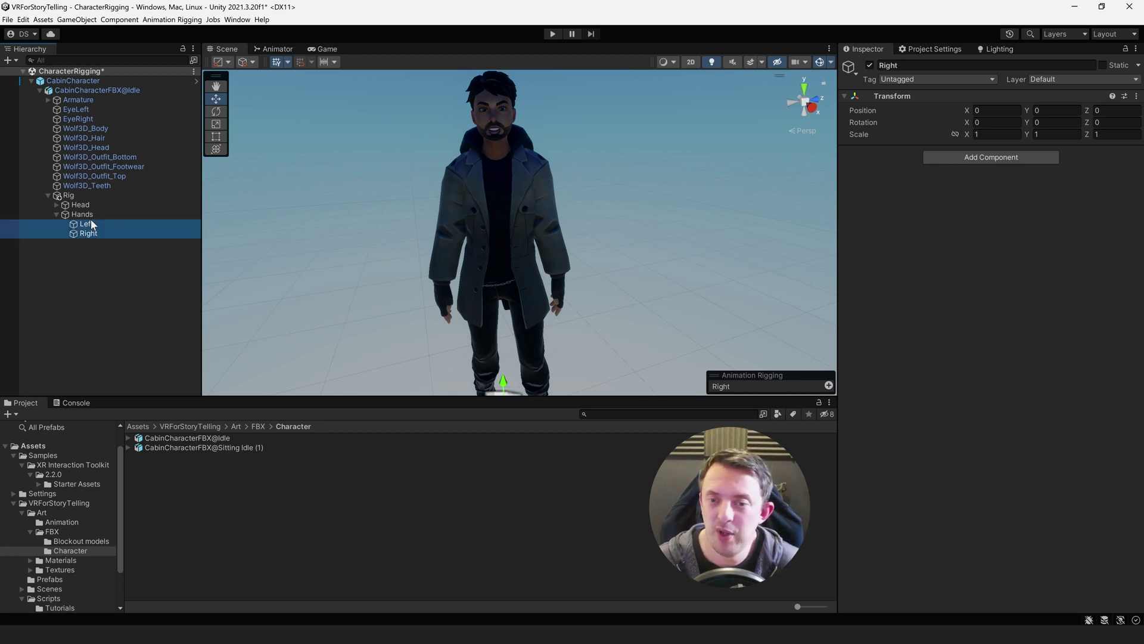
left_click(1011, 159)
type("two")
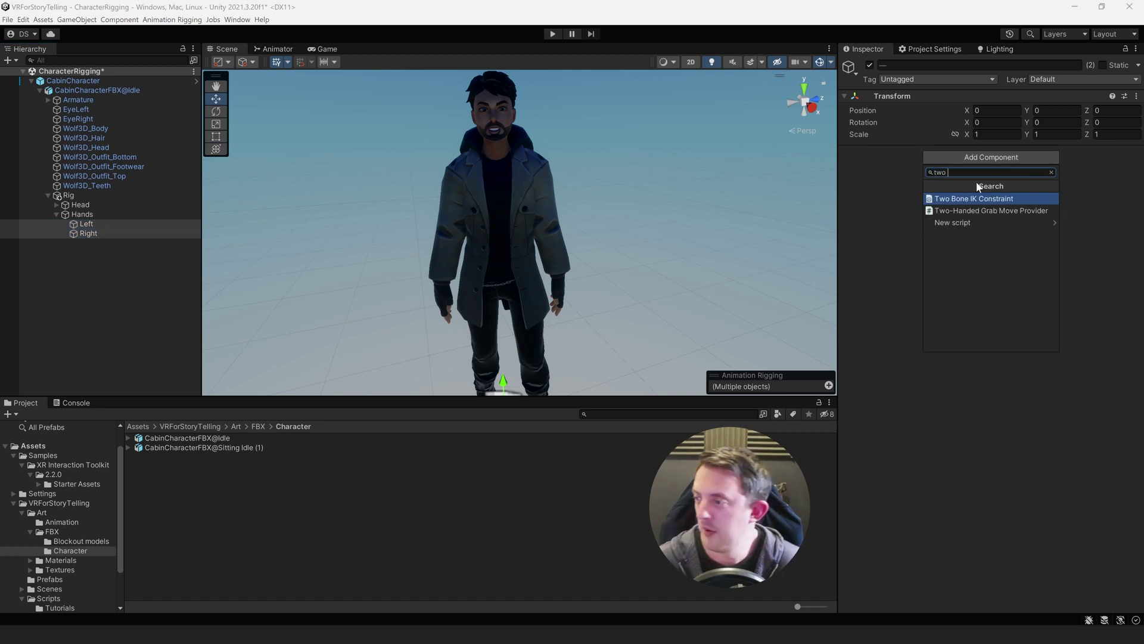
left_click(992, 200)
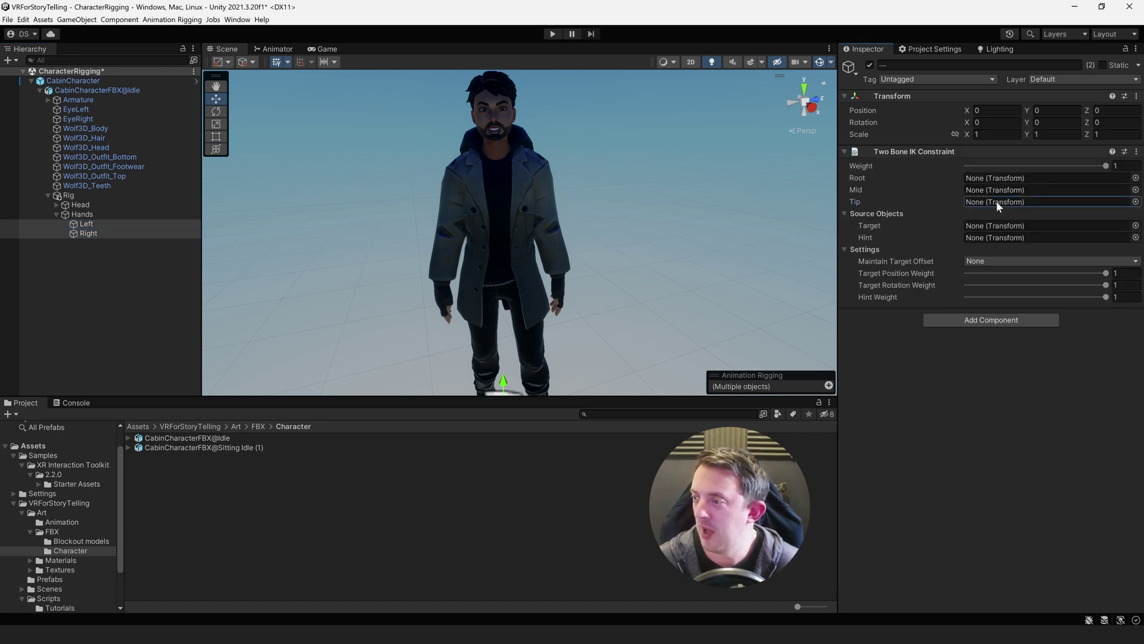
Expand the armature from LeftShoulder to LeftHand and examine which arm bones match the Root, Mid and Tip of Left's constraint
left_click(113, 224)
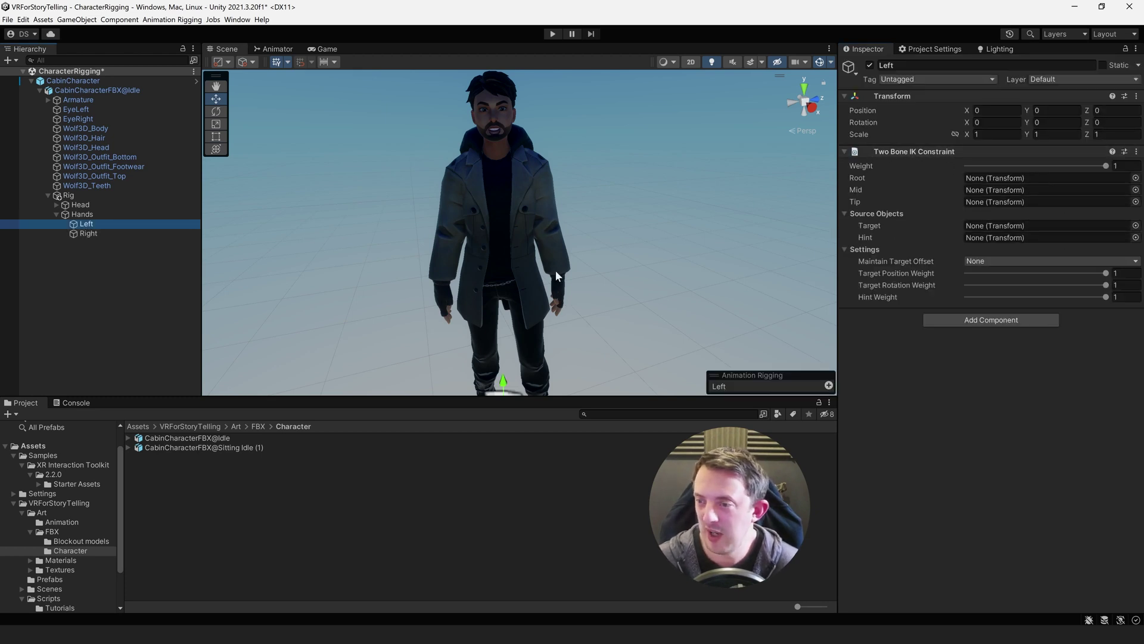
left_click(861, 178)
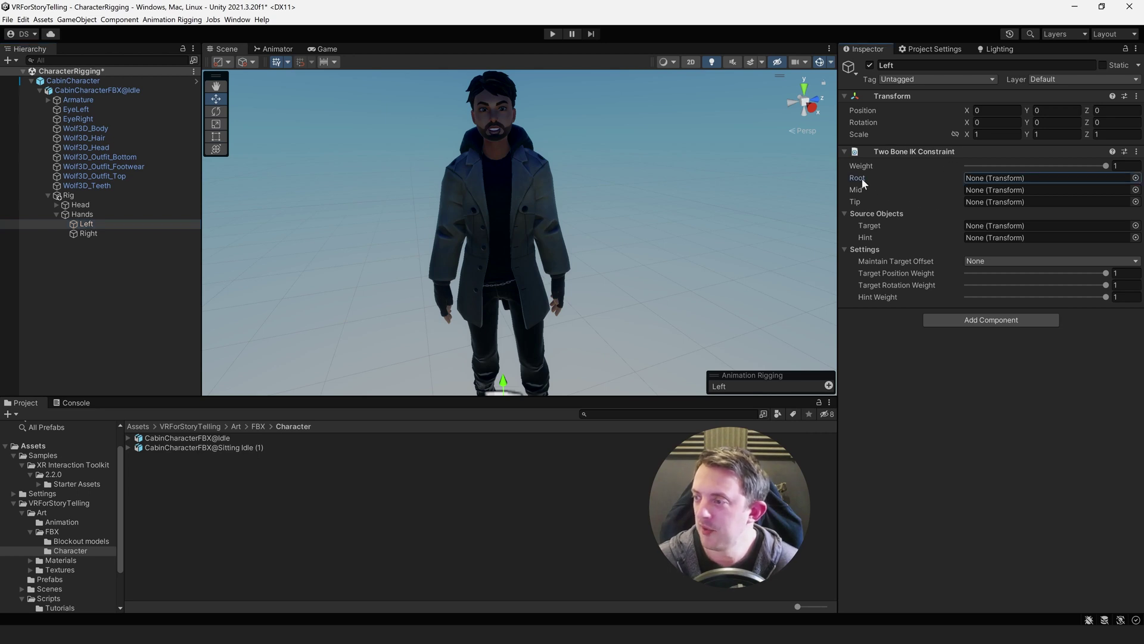
left_click(859, 189)
left_click(861, 202)
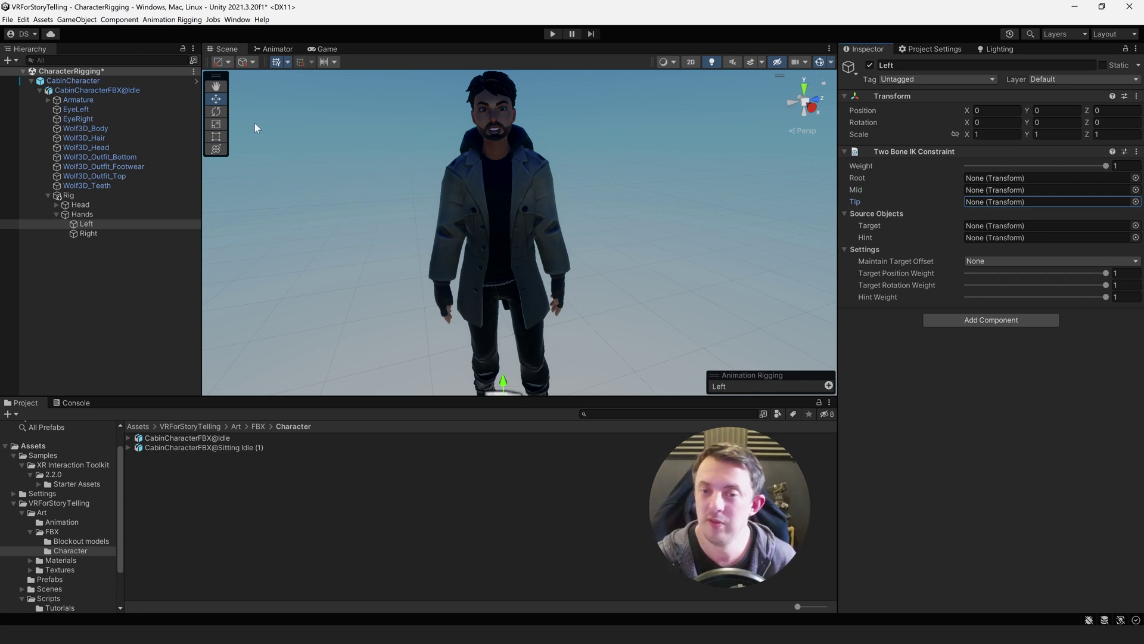
left_click(47, 99)
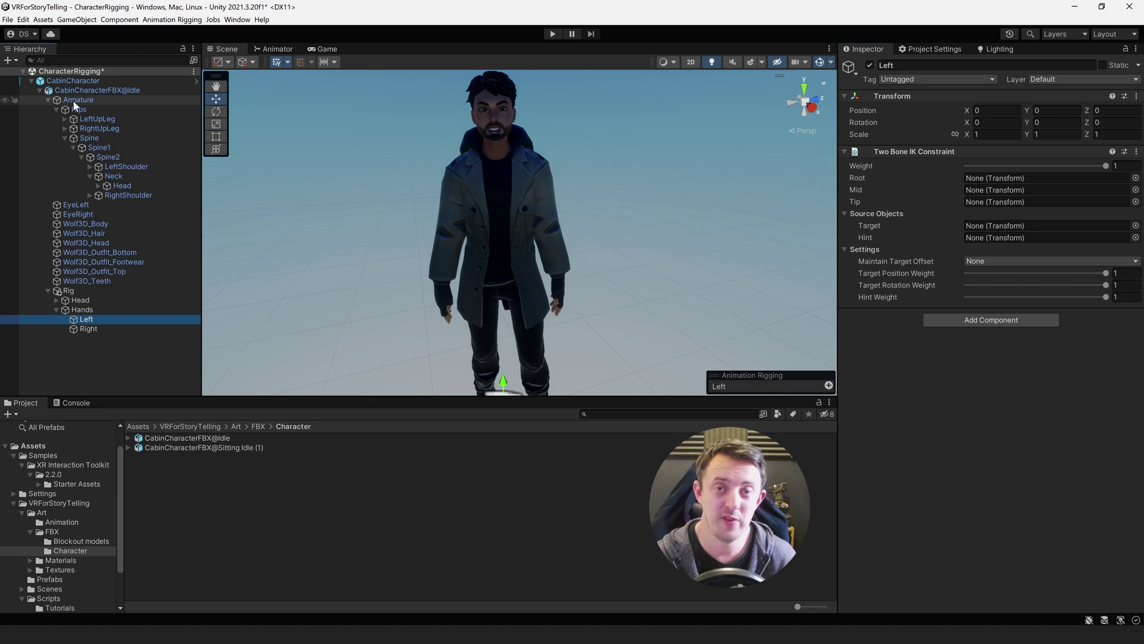
left_click(90, 176)
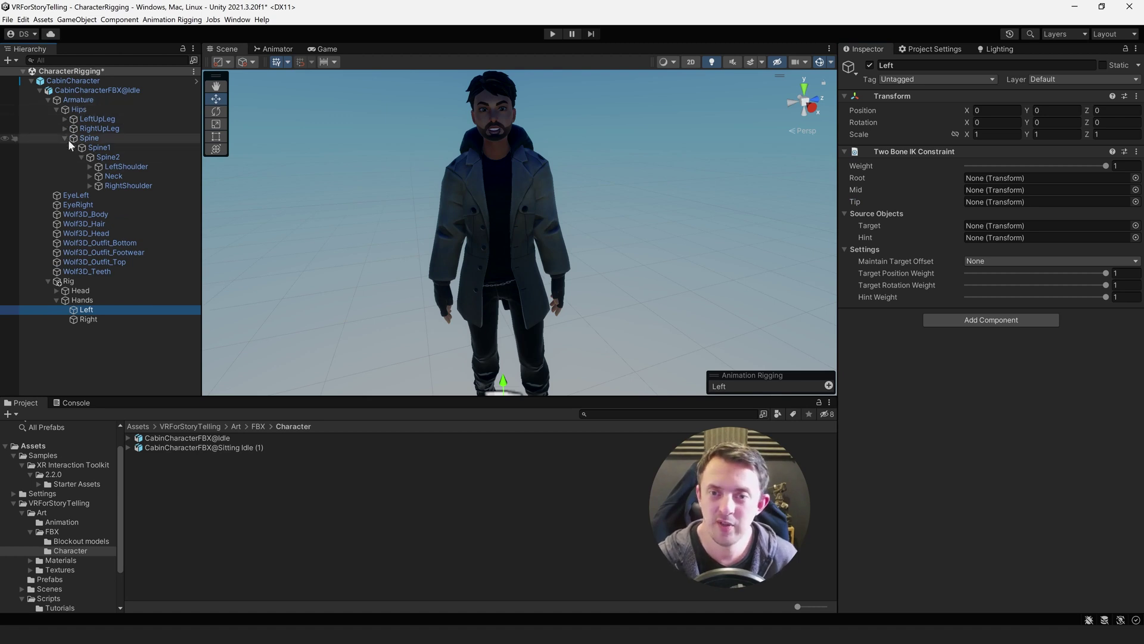
left_click(89, 166)
left_click(98, 176)
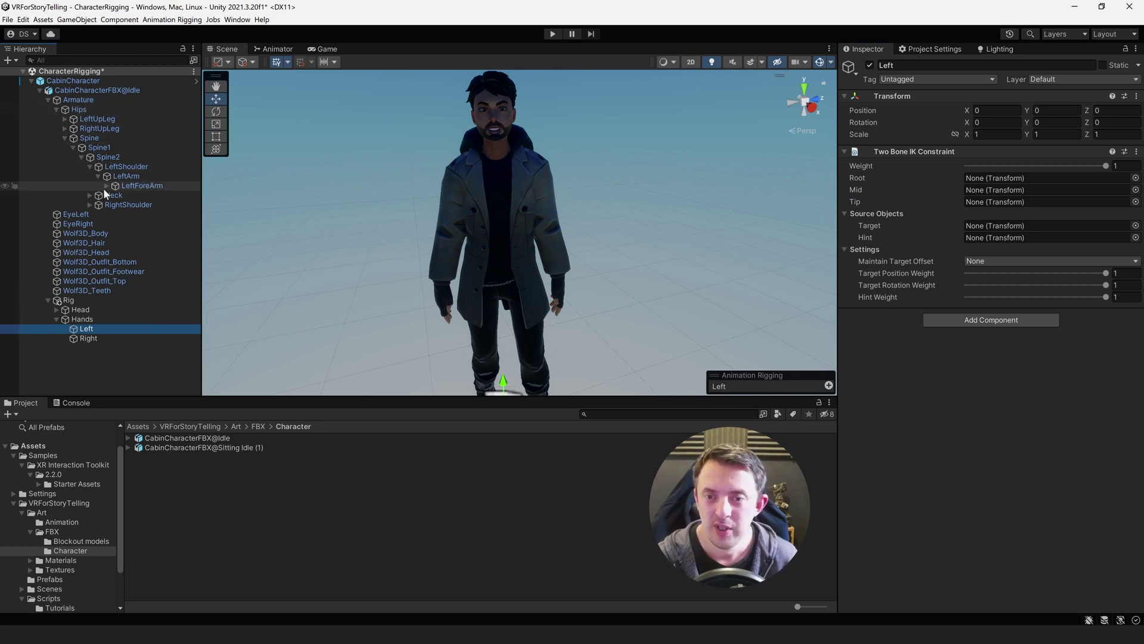
left_click(107, 185)
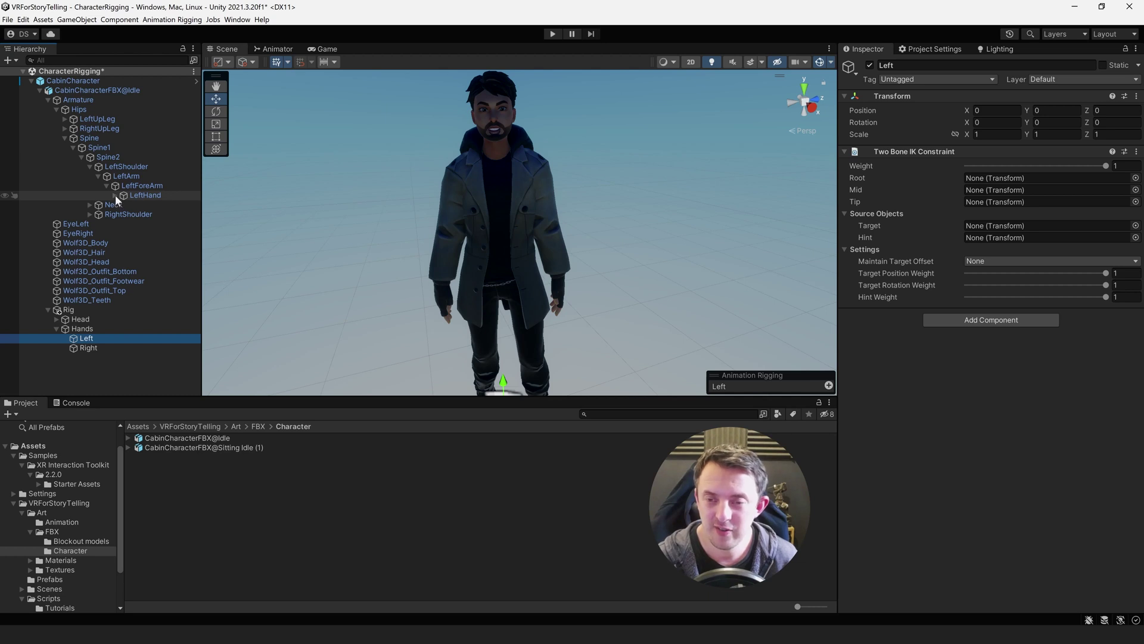
left_click(115, 195)
left_click(116, 196)
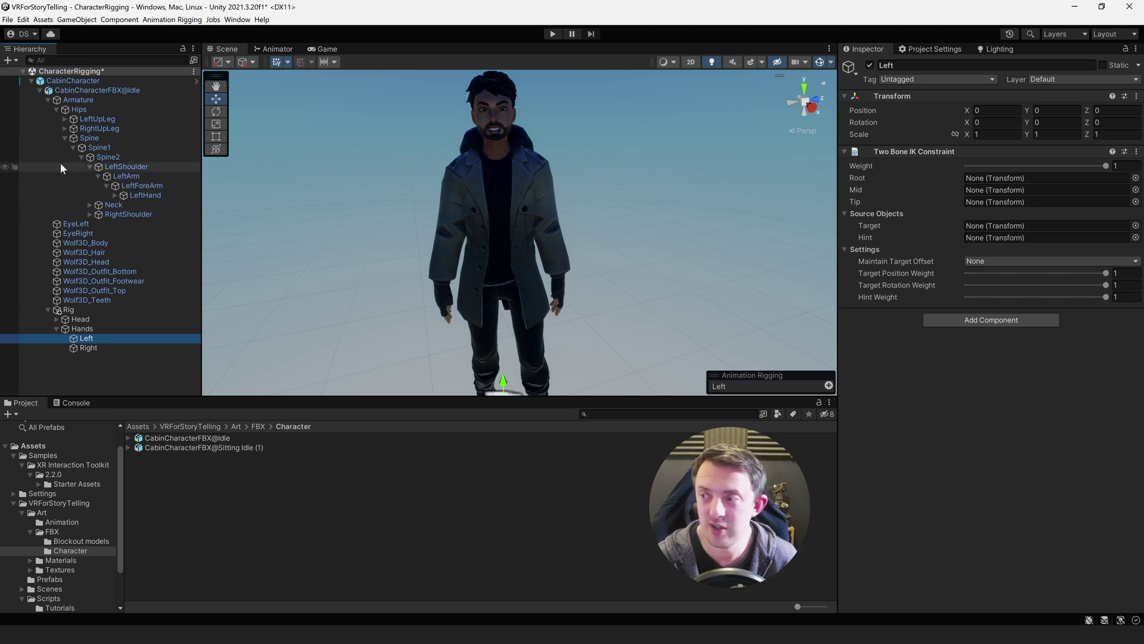
left_click(123, 178)
left_click(134, 187)
left_click(137, 194)
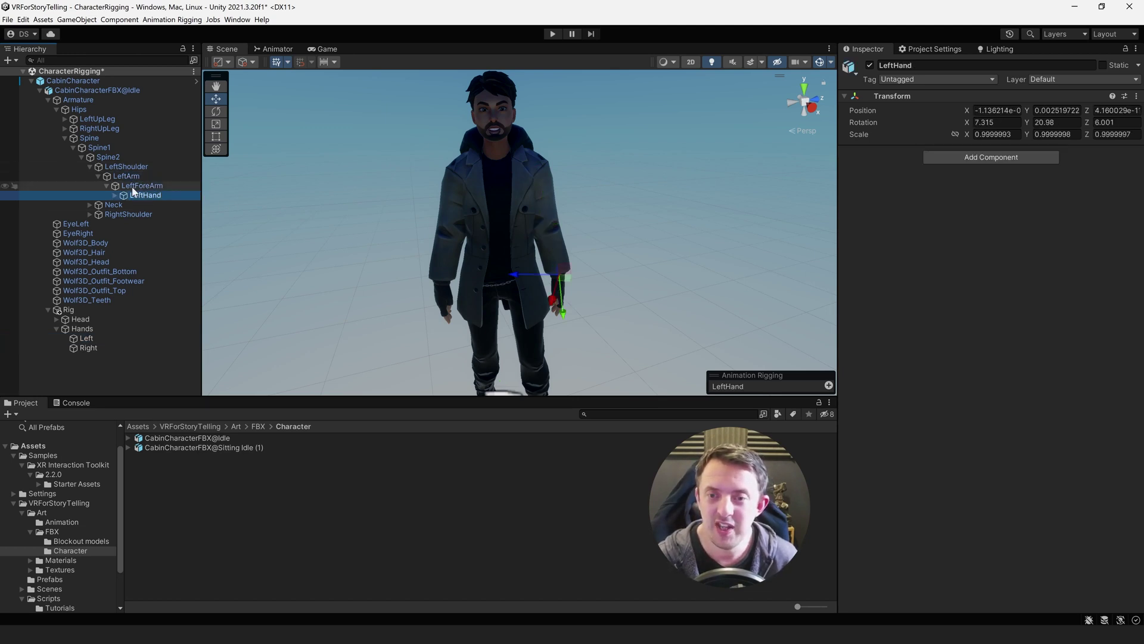
left_click(124, 167)
Assign LeftArm as Root, LeftForeArm as Mid and LeftHand as Tip in Left's Two Bone IK Constraint
left_click(92, 330)
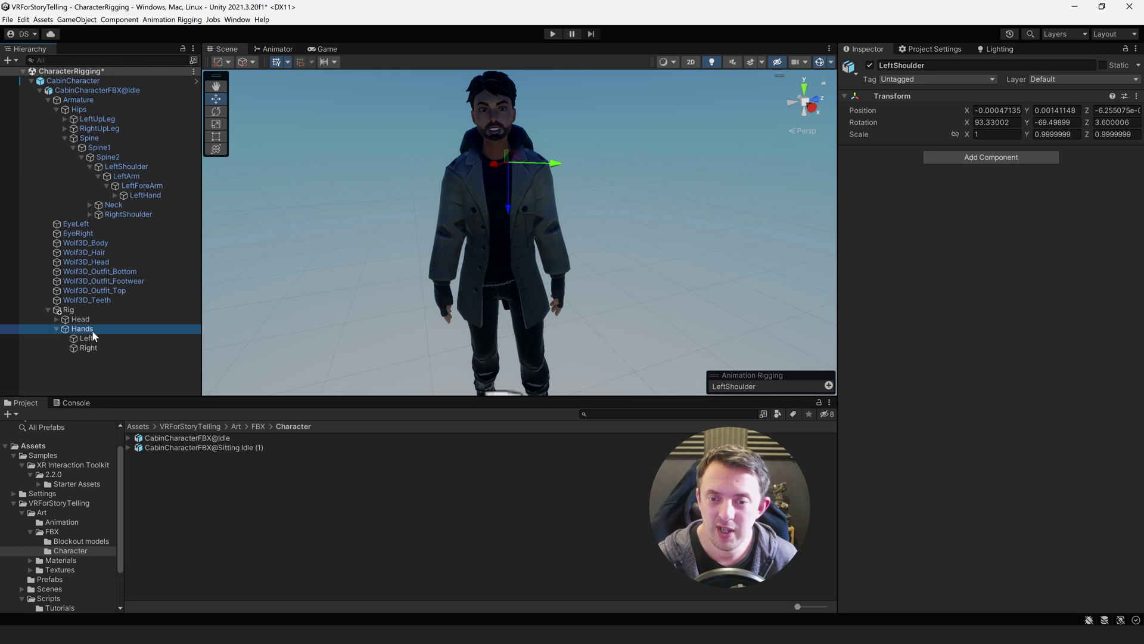
left_click(95, 337)
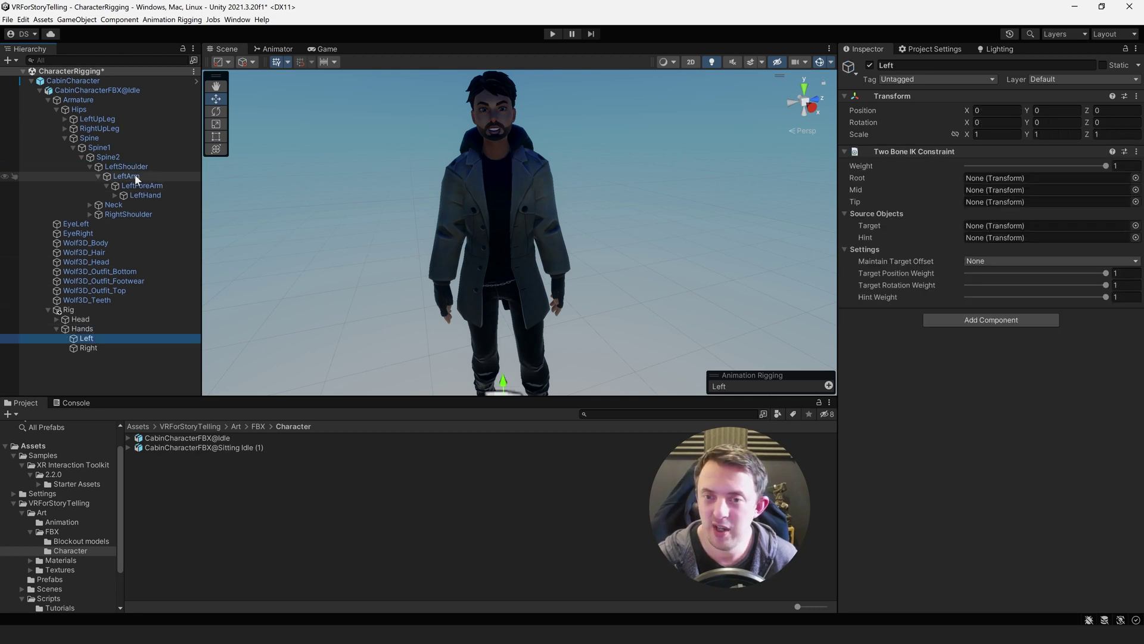
left_click_drag(132, 175, 993, 190)
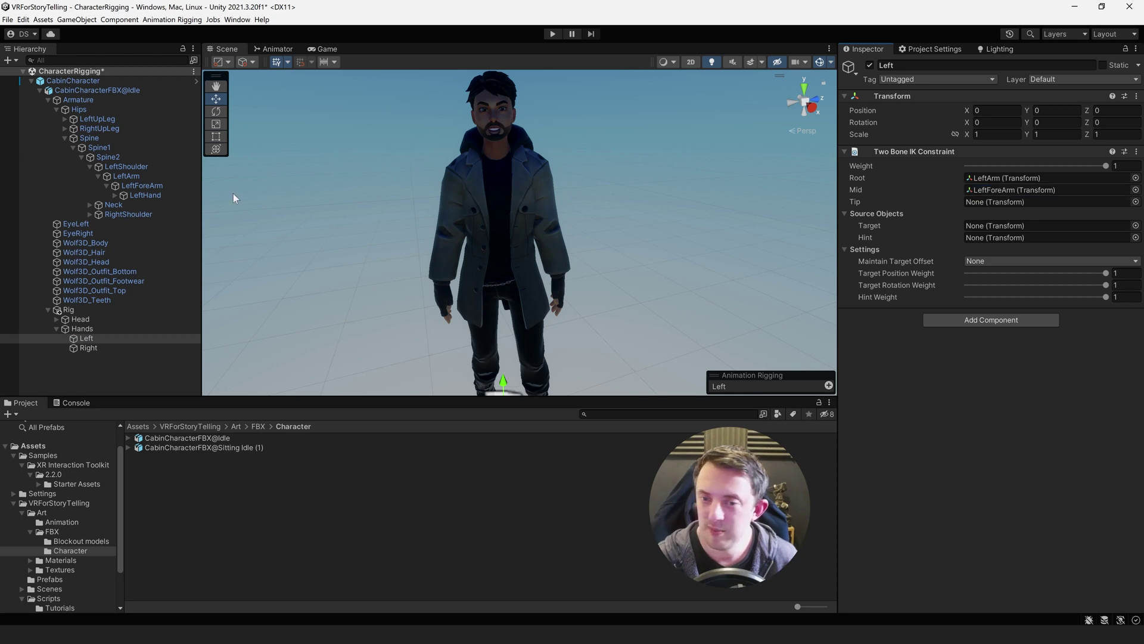
left_click_drag(170, 197, 983, 202)
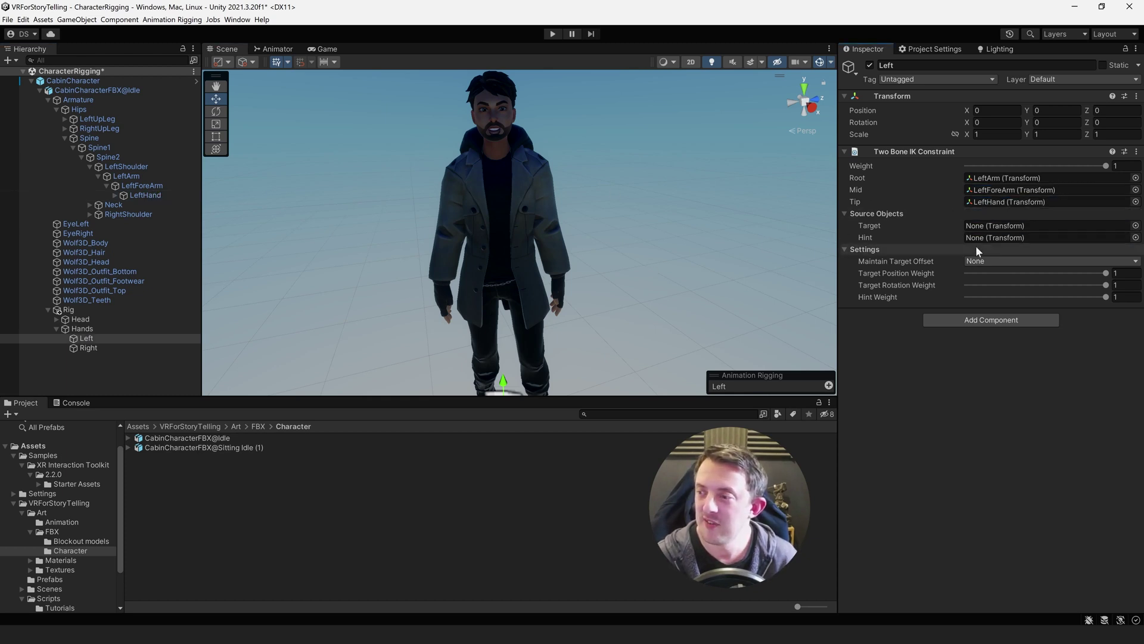
Create an empty child object named LeftArmTarget under Left
right_click(95, 337)
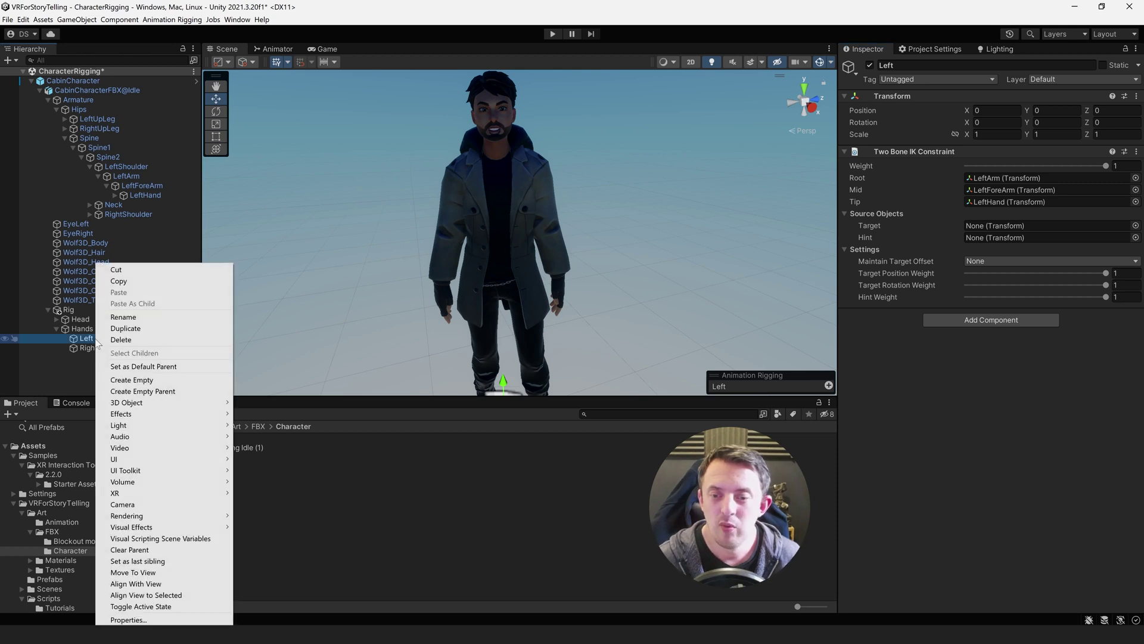
left_click(149, 384)
type("Lef")
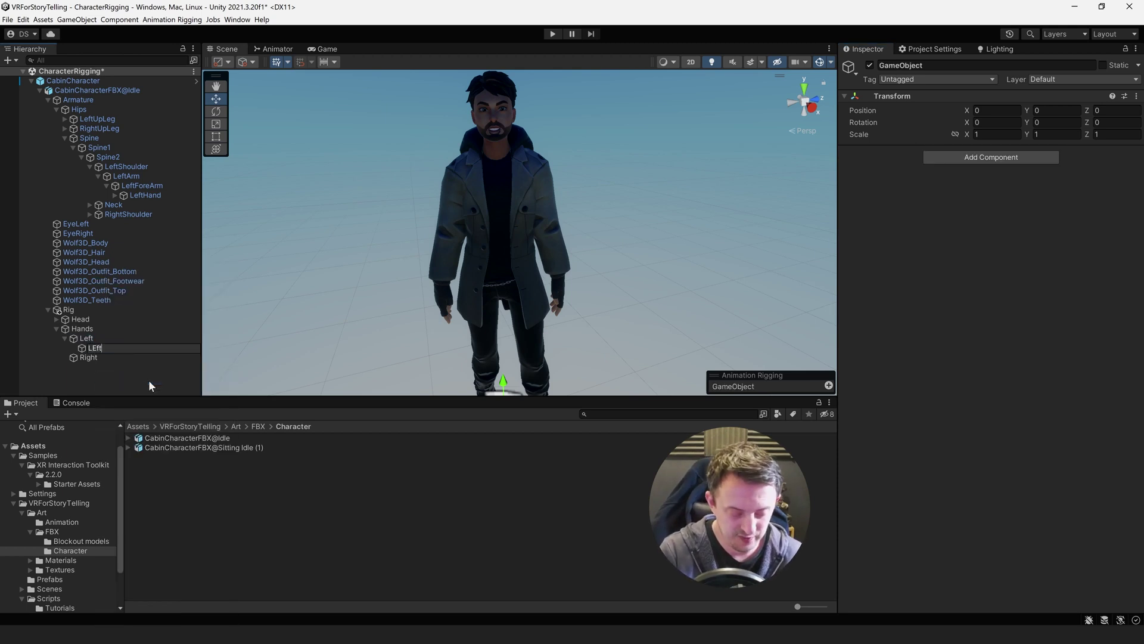
type("tArmTa")
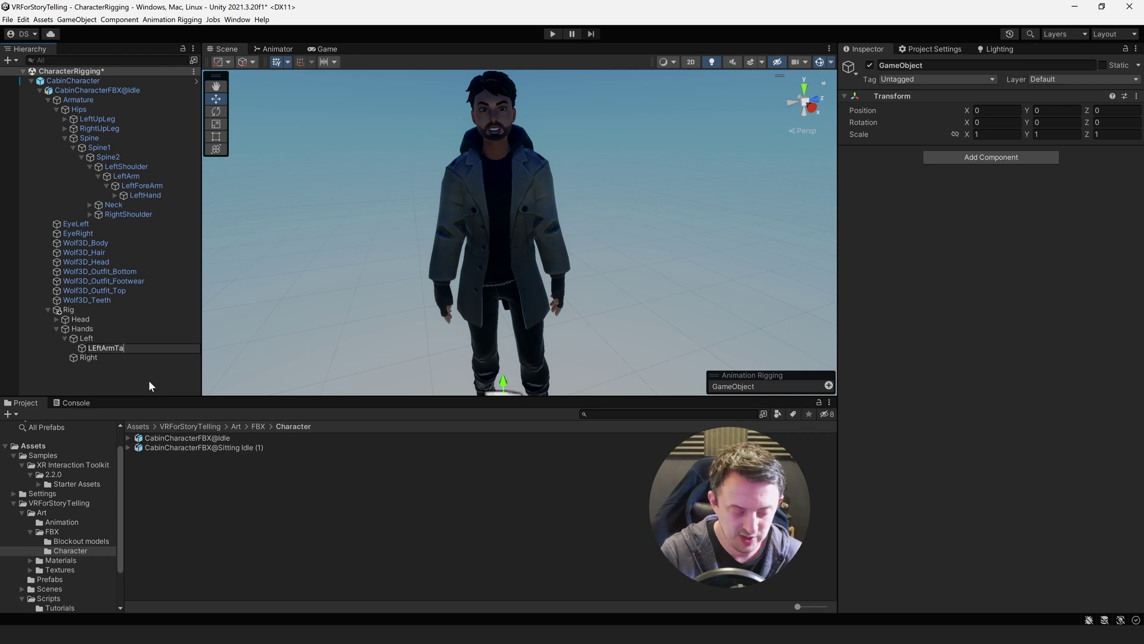
type("rget")
key("Return")
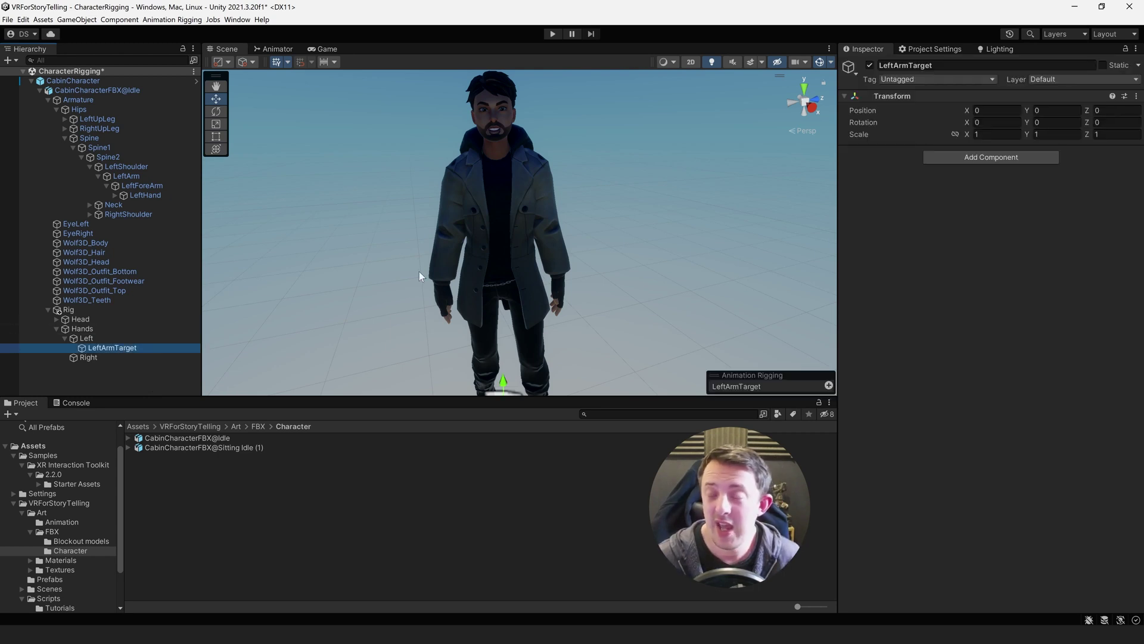
Add an Animation Rigging effector to LeftArmTarget and set its shape to SquareEffector
left_click(828, 385)
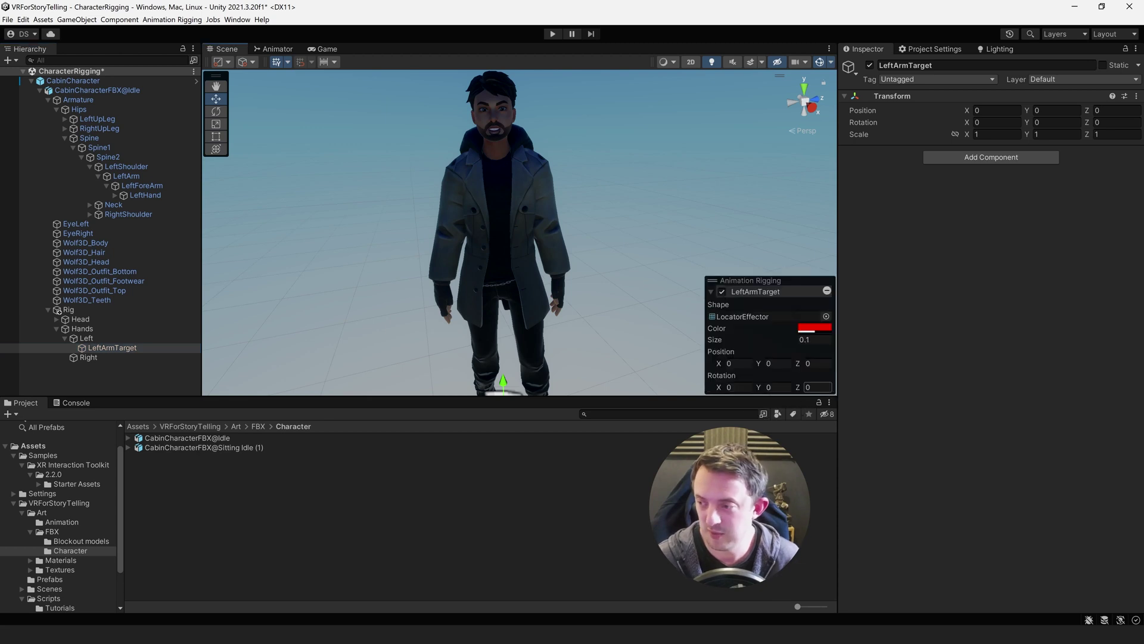
left_click(826, 317)
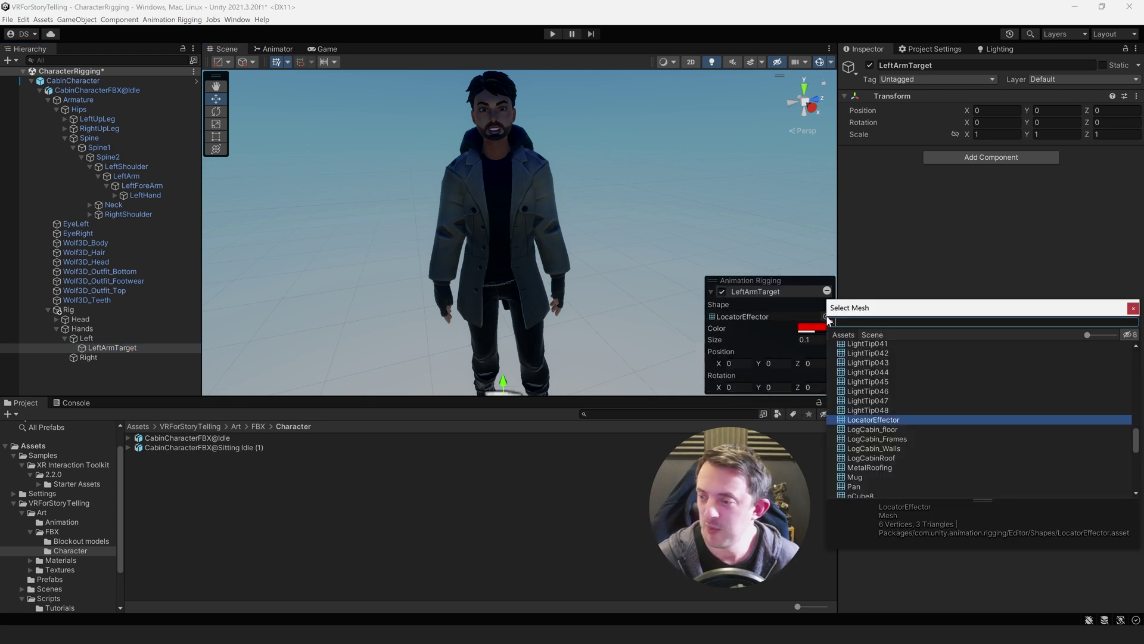
type("effec")
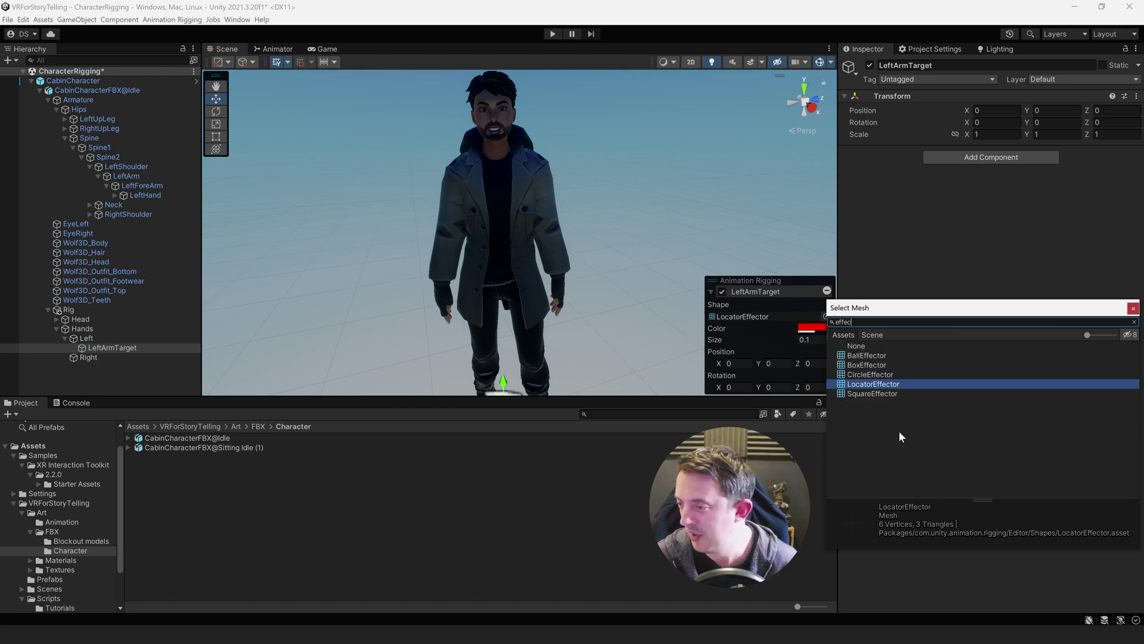
double_click(881, 393)
right_click_drag(506, 271, 508, 307)
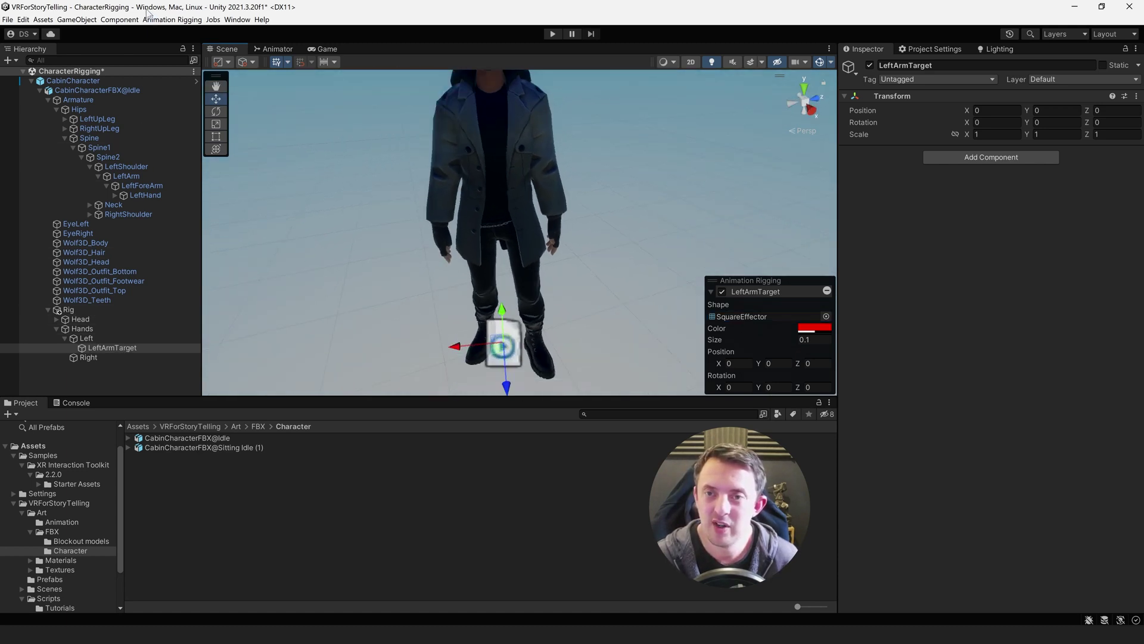
Align LeftArmTarget's transform, both position and rotation, to the LeftHand bone
left_click(113, 345)
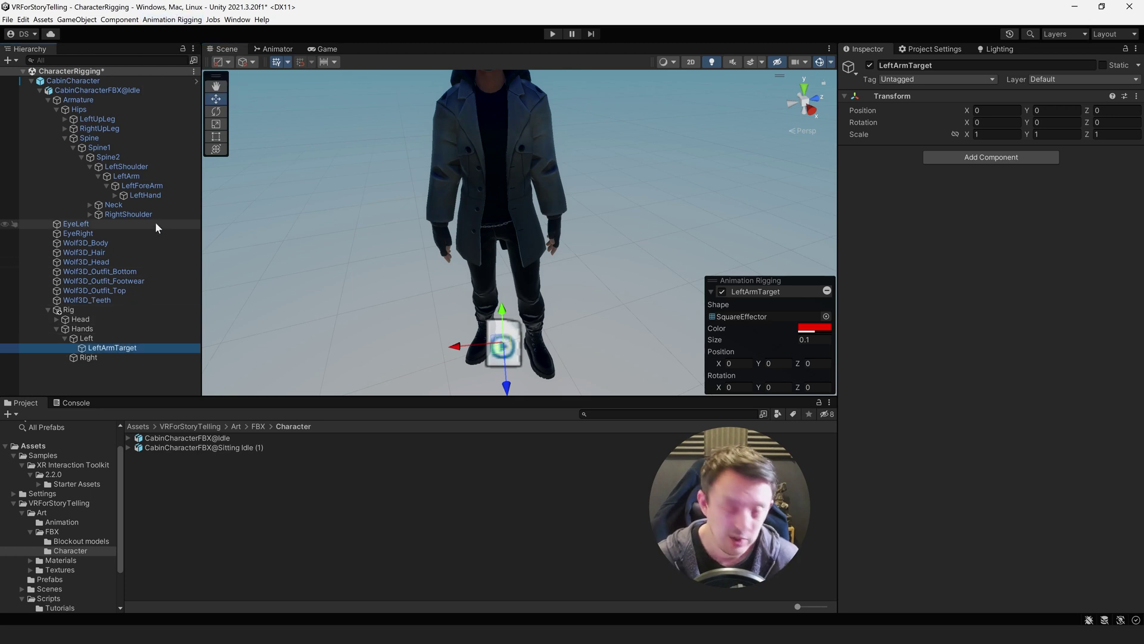
left_click(155, 196, "ctrl")
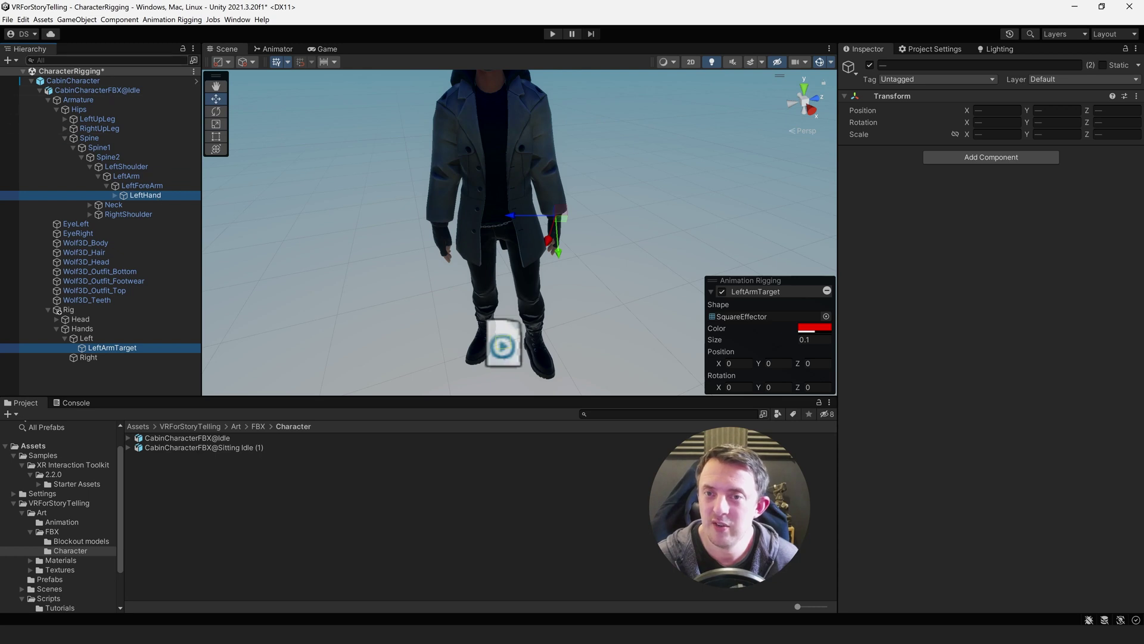
left_click(172, 20)
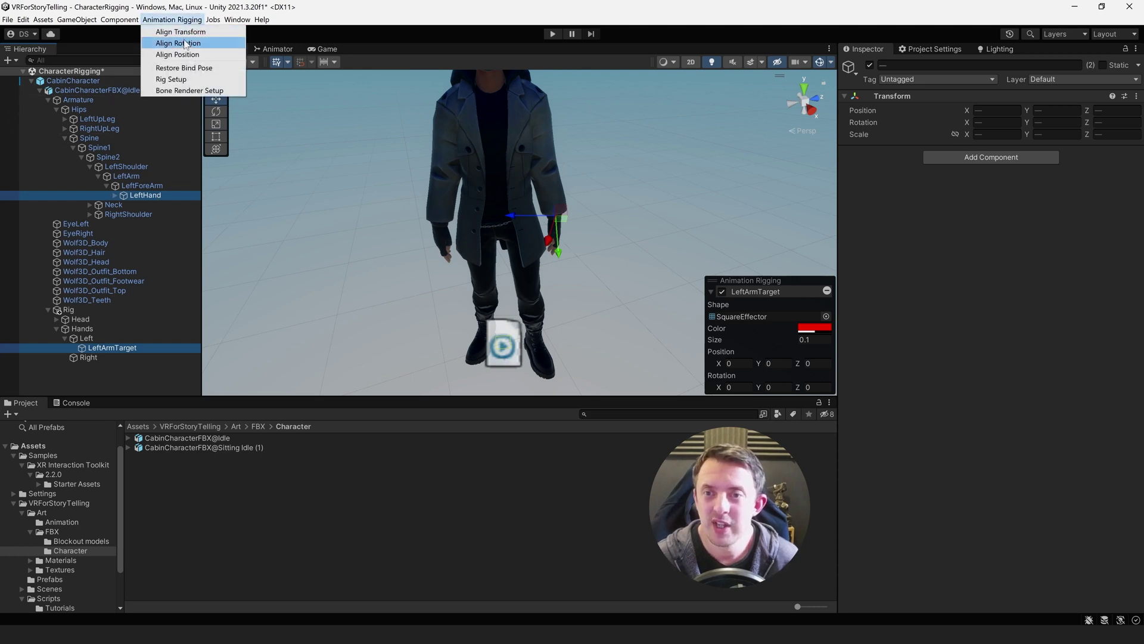
left_click(189, 32)
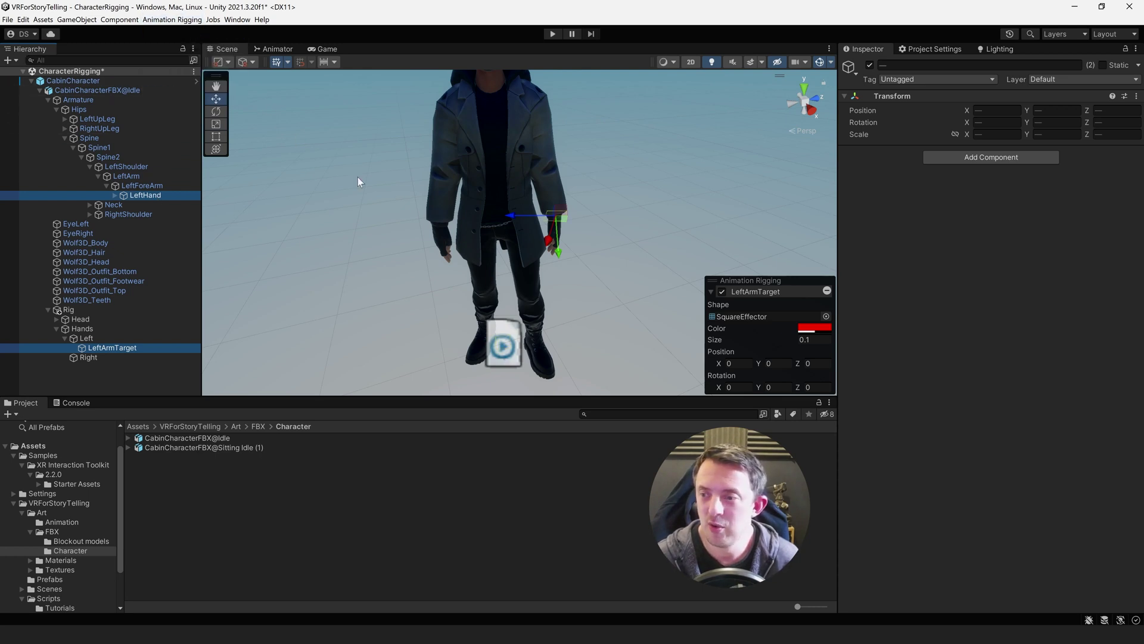
Set the size of LeftArmTarget's square effector to 0.15
scroll(570, 243, "up", 5)
middle_click_drag(580, 238, 563, 239)
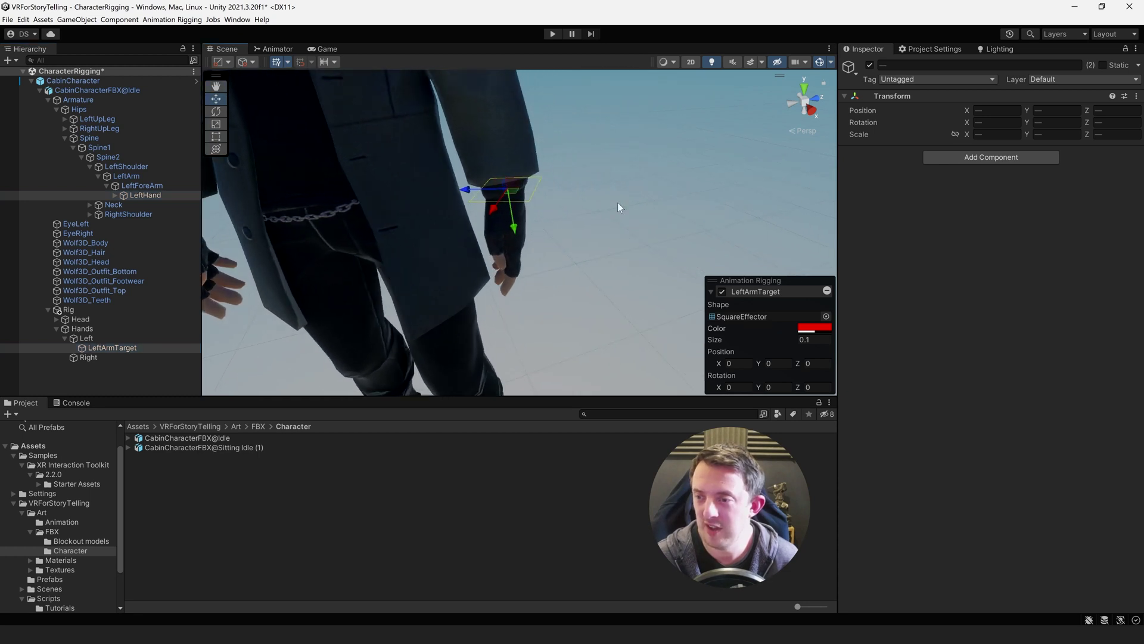
left_click_drag(618, 203, 563, 166, "alt")
scroll(564, 230, "down", 5)
scroll(566, 230, "up", 3)
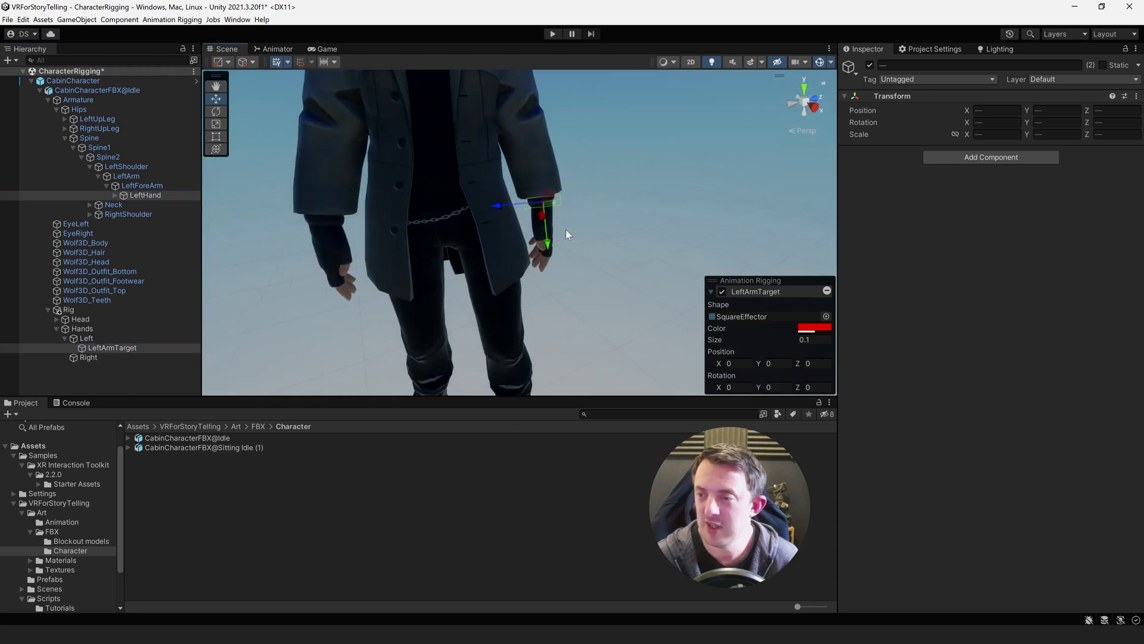
scroll(566, 231, "down", 2)
left_click_drag(566, 231, 587, 278, "alt")
middle_click_drag(587, 277, 557, 264)
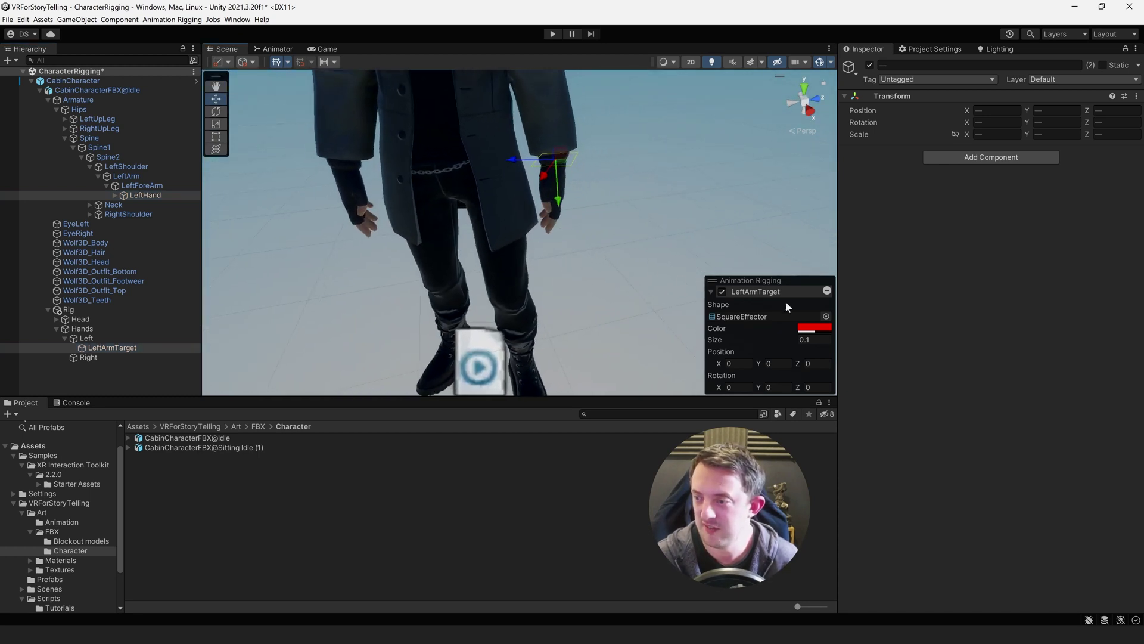
double_click(810, 338)
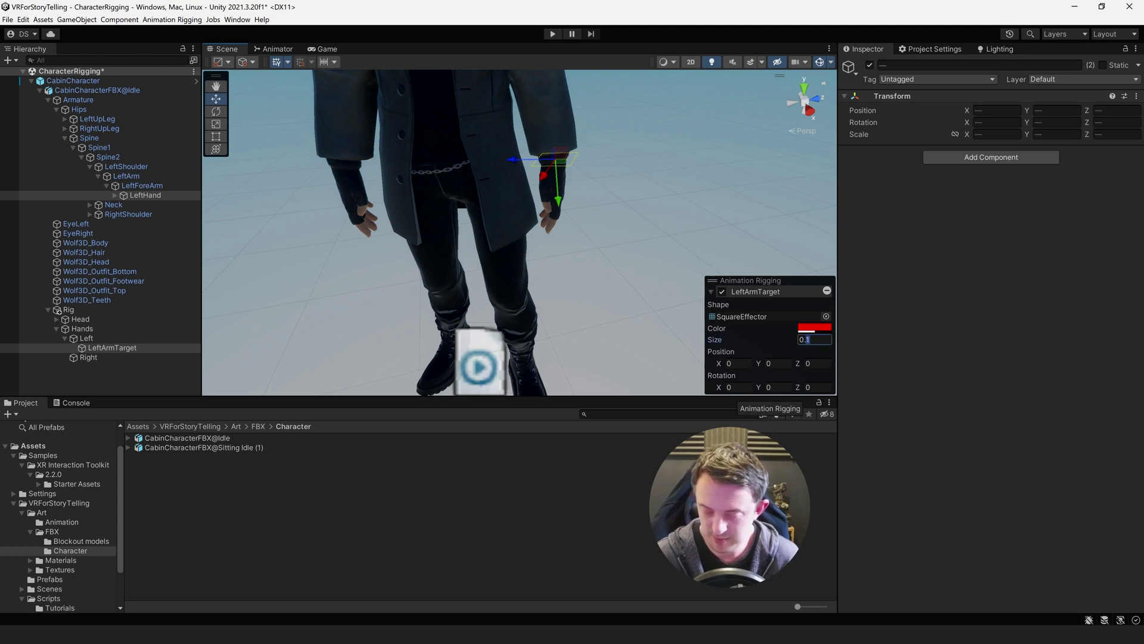
Assign LeftArmTarget as the Target source object in Left's Two Bone IK Constraint
double_click(87, 338)
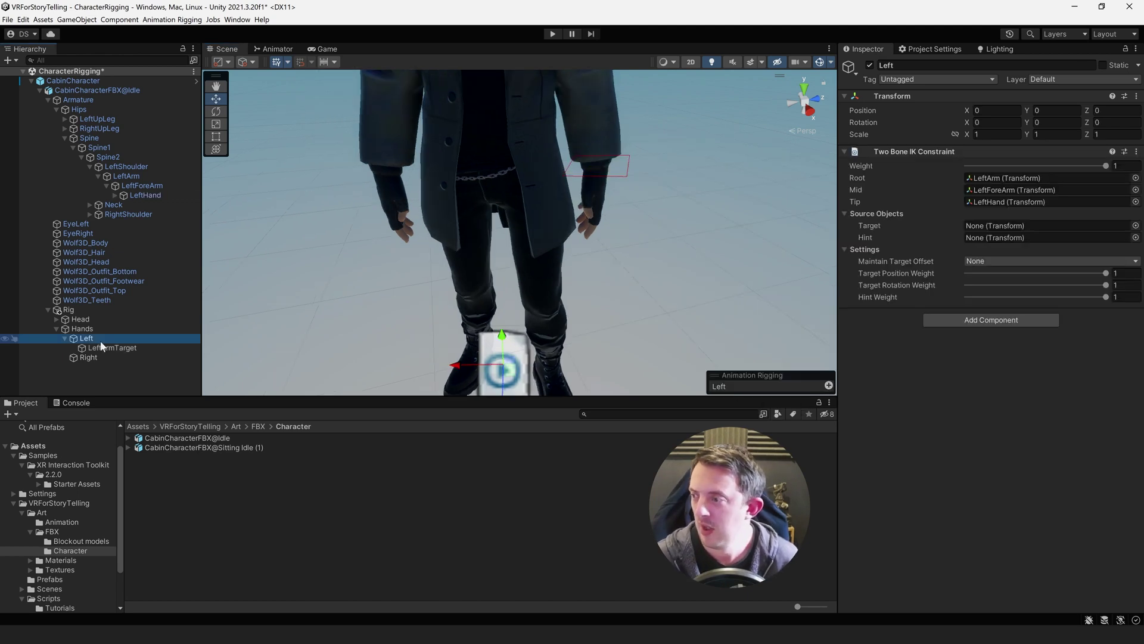
left_click_drag(105, 348, 449, 340)
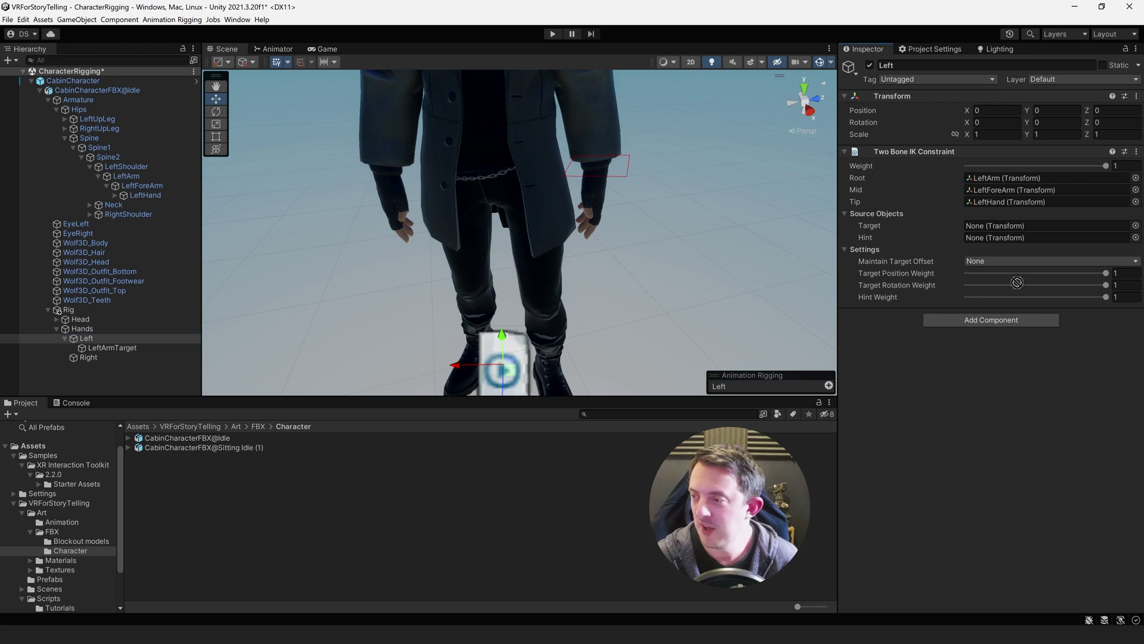
left_click_drag(1019, 245, 1007, 224)
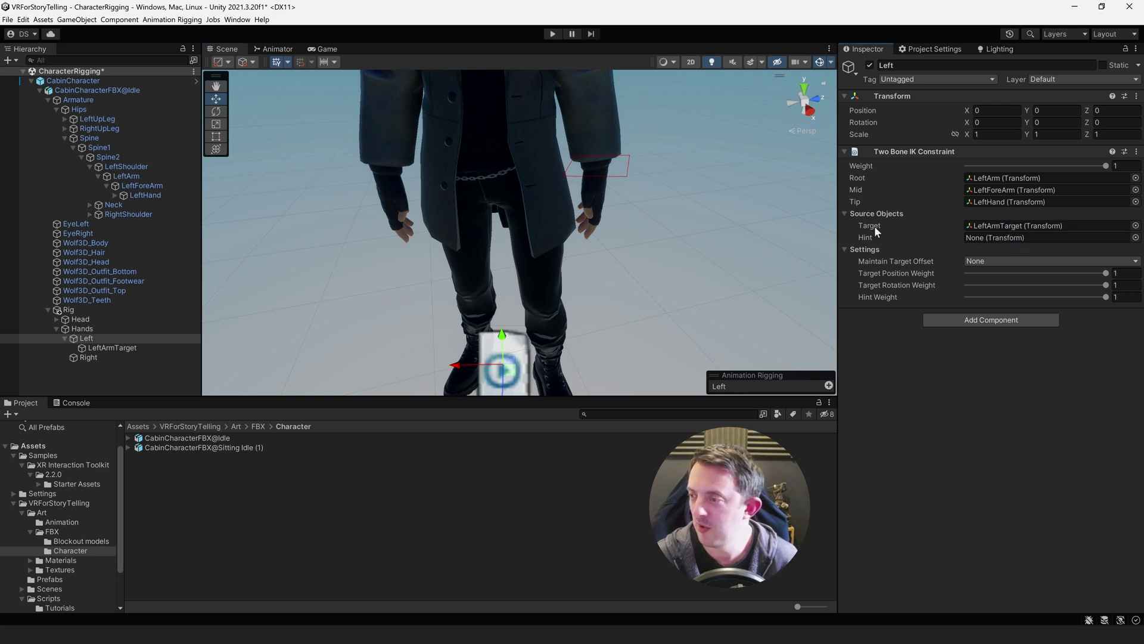
Enter play mode and examine from several angles how the seated character's left arm follows its target
scroll(396, 247, "down", 5)
right_click_drag(413, 245, 511, 235)
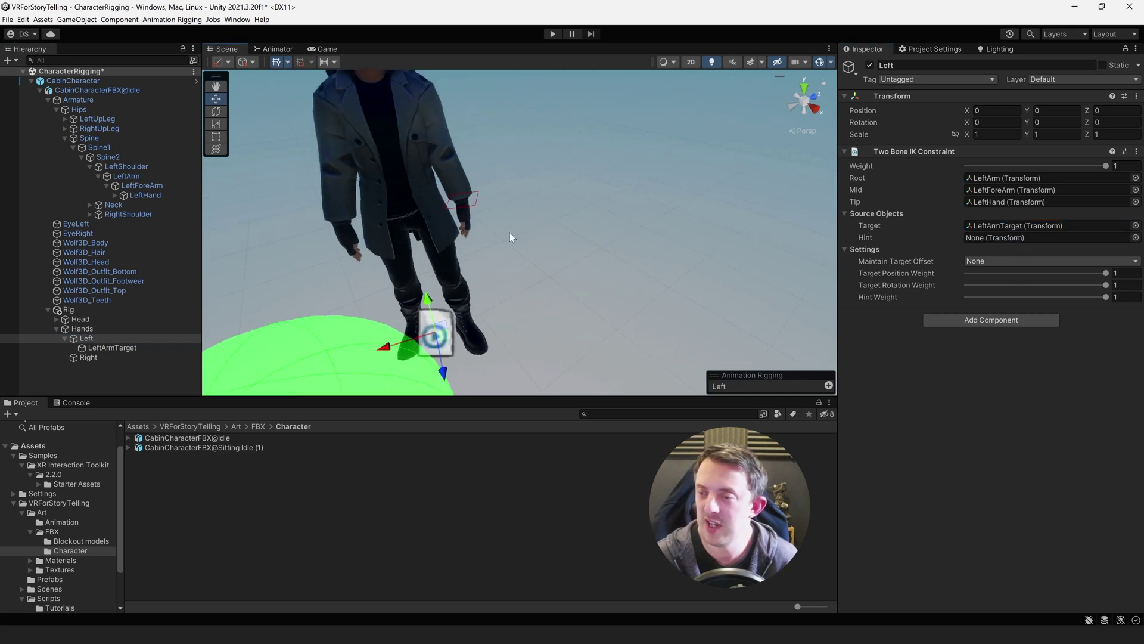
scroll(507, 235, "down", 4)
middle_click_drag(465, 229, 504, 236)
scroll(503, 237, "up", 2)
left_click(552, 33)
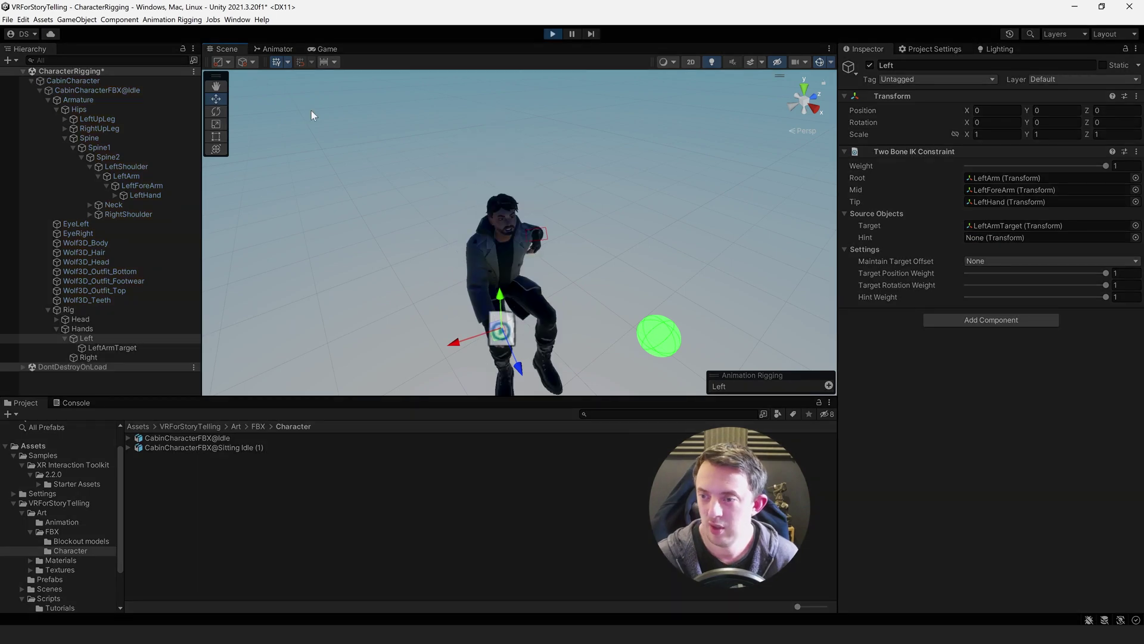
scroll(531, 231, "up", 8)
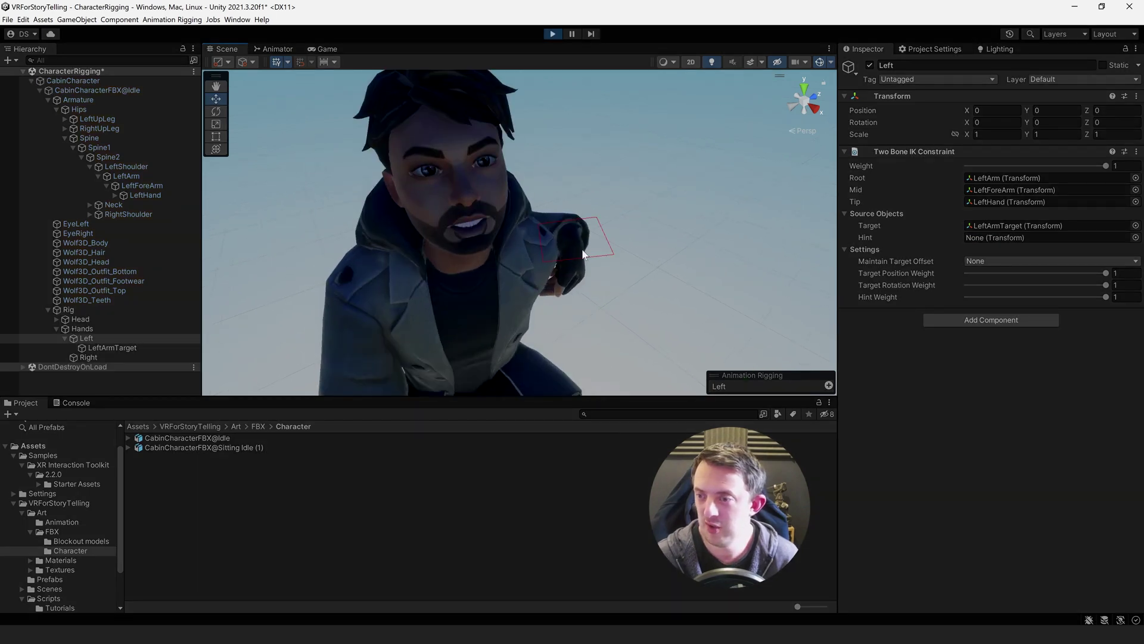
middle_click_drag(583, 254, 602, 237)
left_click_drag(602, 237, 561, 216, "alt")
scroll(561, 217, "down", 3)
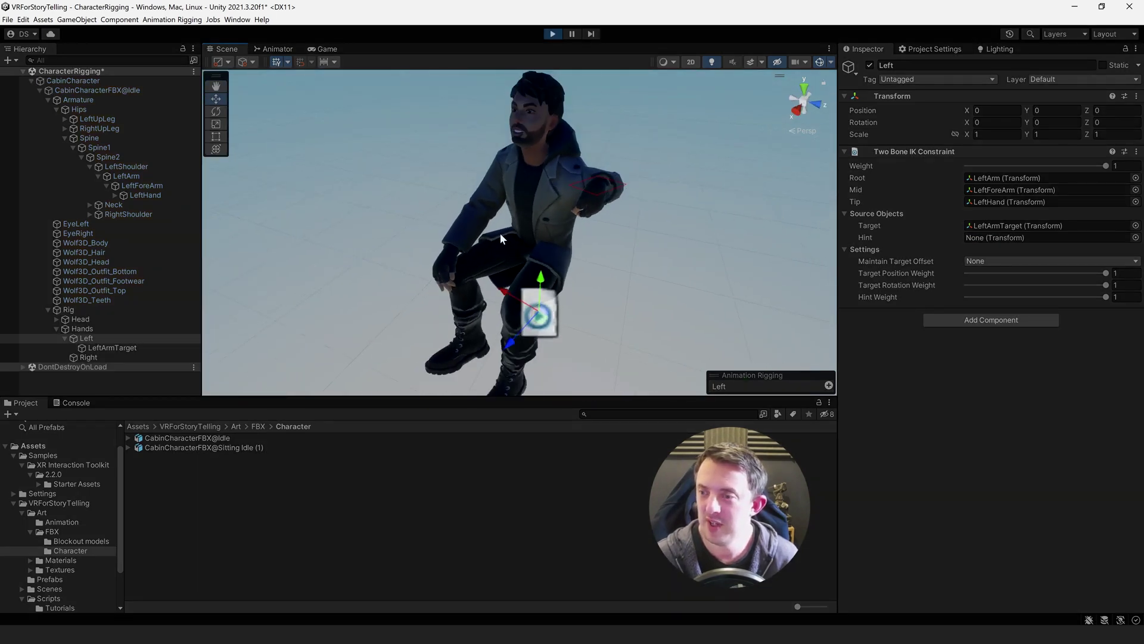
middle_click_drag(566, 219, 423, 203)
scroll(523, 226, "up", 2)
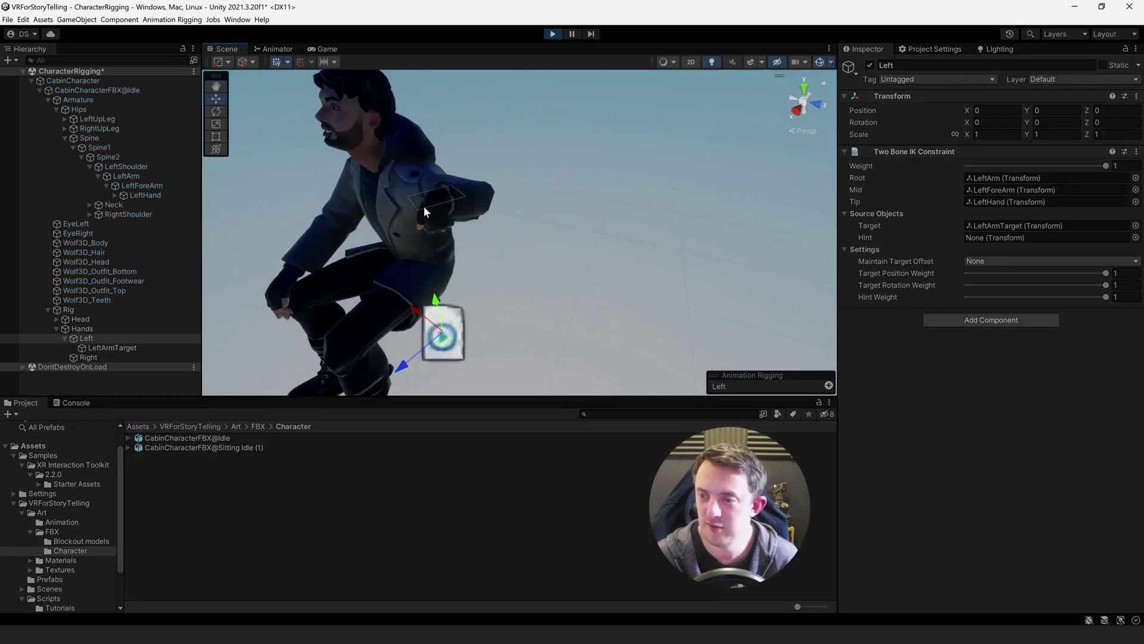
Test the left arm IK during play by lowering LeftArmTarget beside the left thigh, at about X -0.291, Y 0.594, Z 0.268
left_click(423, 205)
middle_click_drag(498, 236, 521, 235)
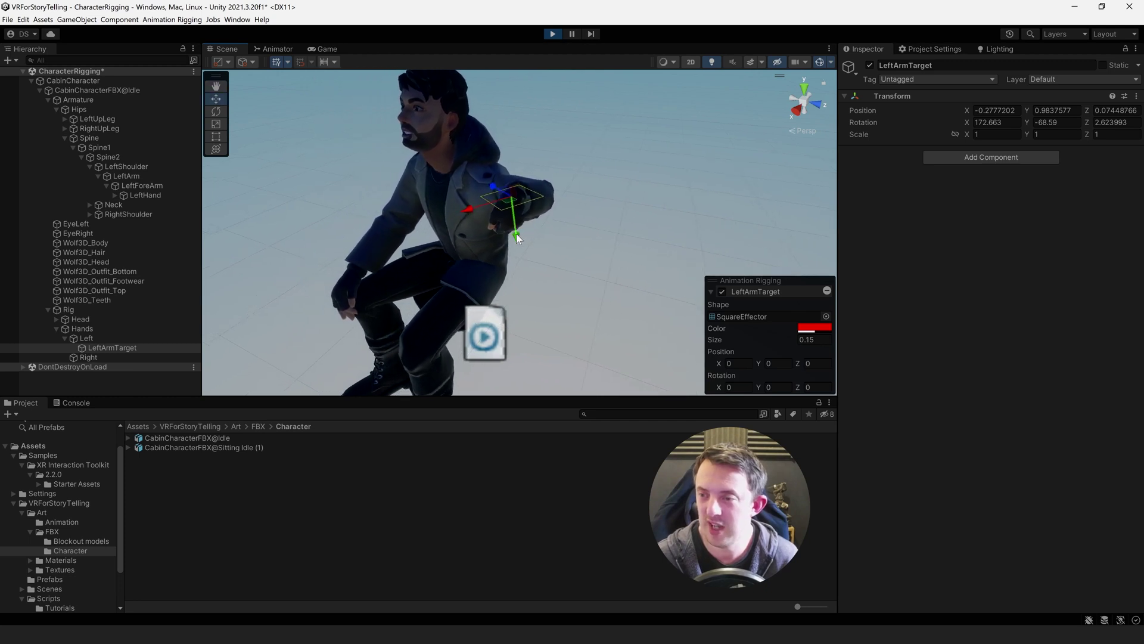
left_click_drag(516, 234, 553, 317)
right_click_drag(553, 317, 511, 318)
left_click_drag(578, 295, 502, 296)
key("w")
right_click_drag(502, 295, 701, 241)
key("a")
left_click_drag(702, 241, 544, 274, "alt")
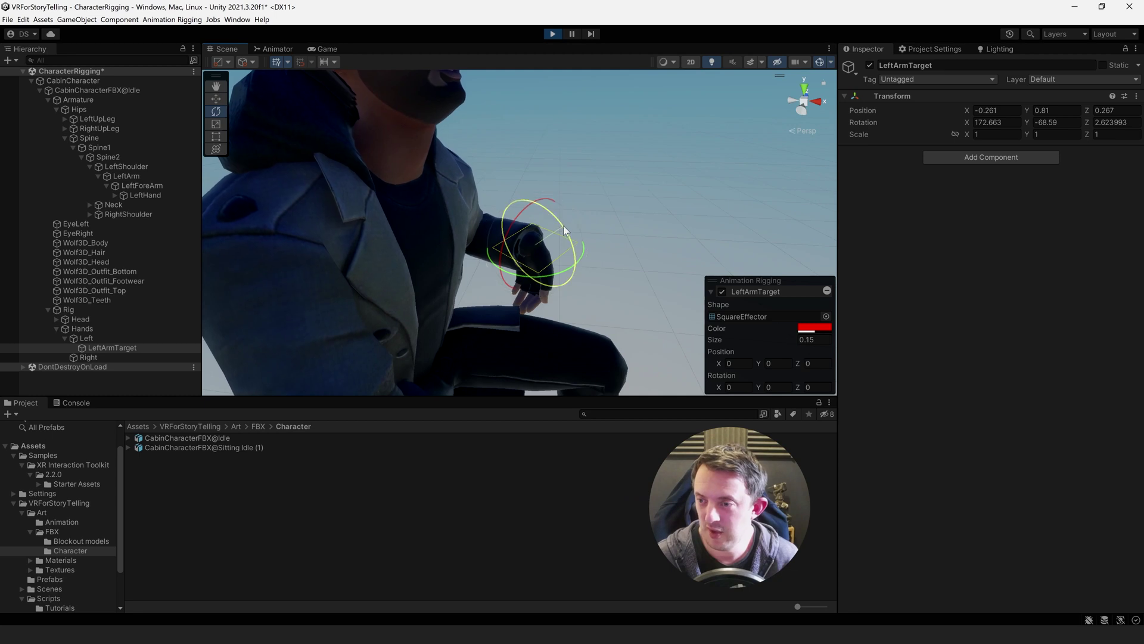
Rotate LeftArmTarget to about 97, 77, 56 degrees and place it above the left knee at about X -0.214, Y 0.801, Z 0.39
left_click_drag(563, 226, 468, 337)
left_click_drag(535, 296, 578, 266, "alt")
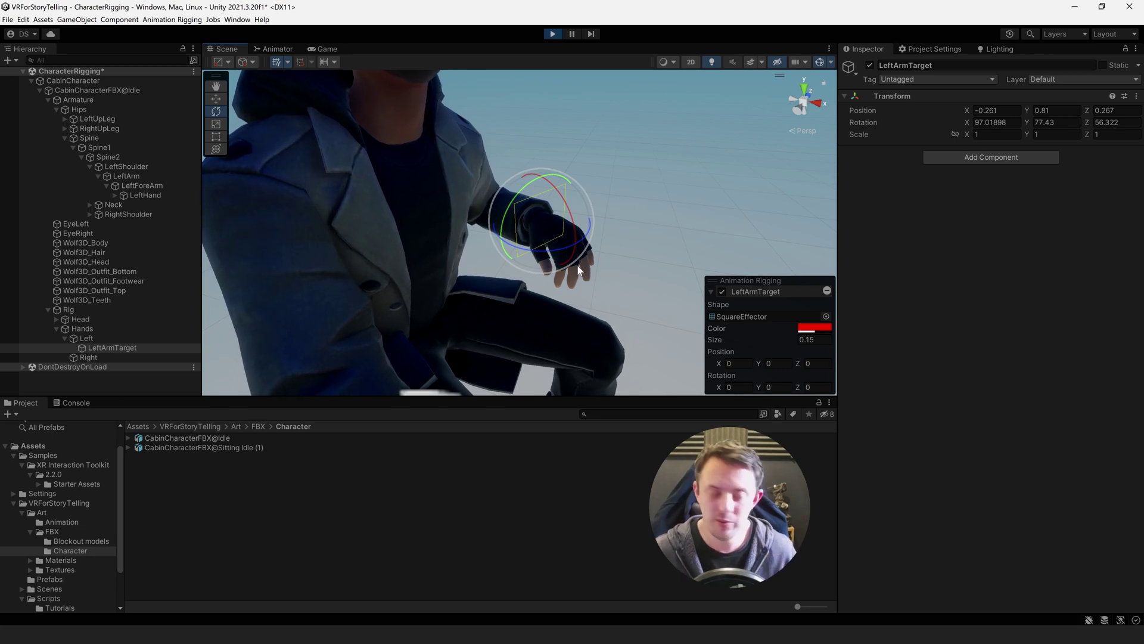
key("w")
left_click_drag(596, 250, 710, 254, "alt")
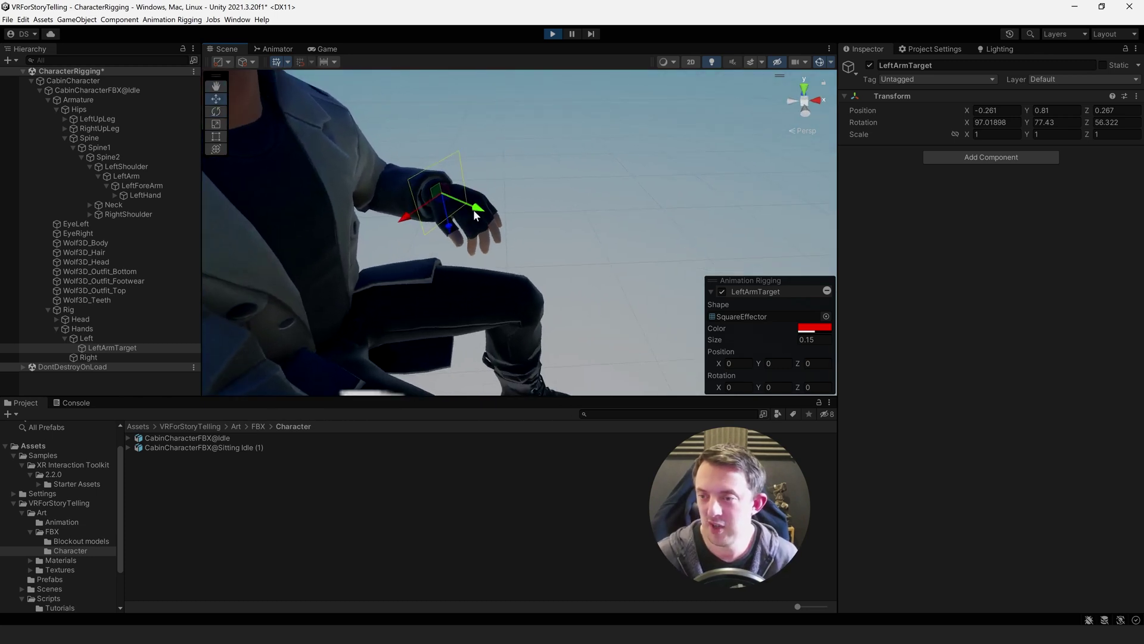
left_click_drag(473, 209, 497, 220)
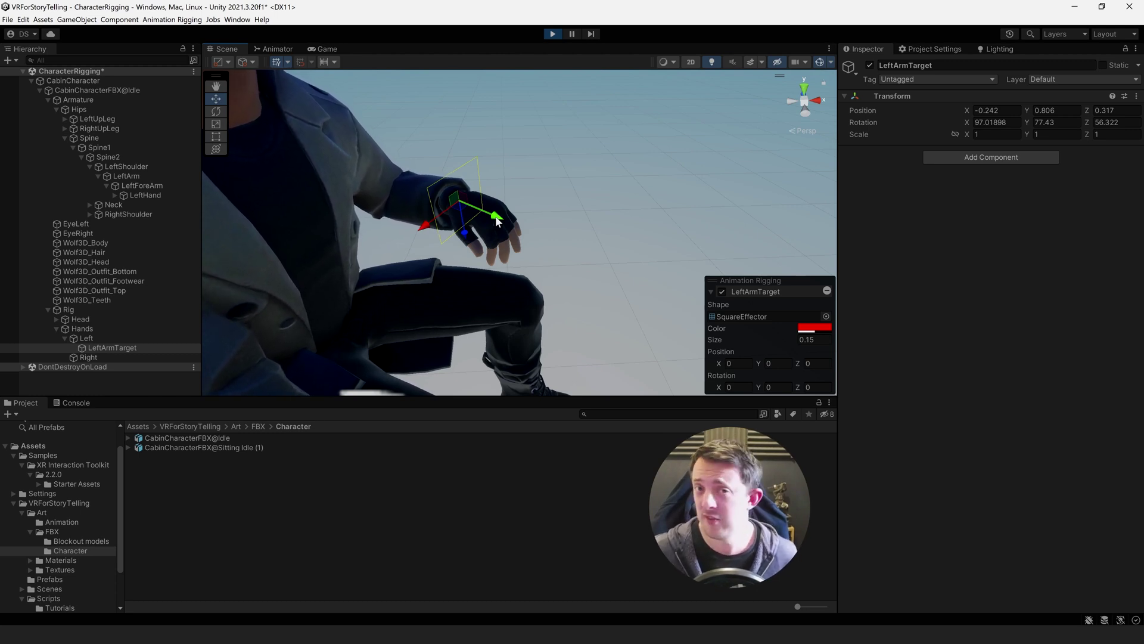
left_click_drag(497, 220, 526, 234)
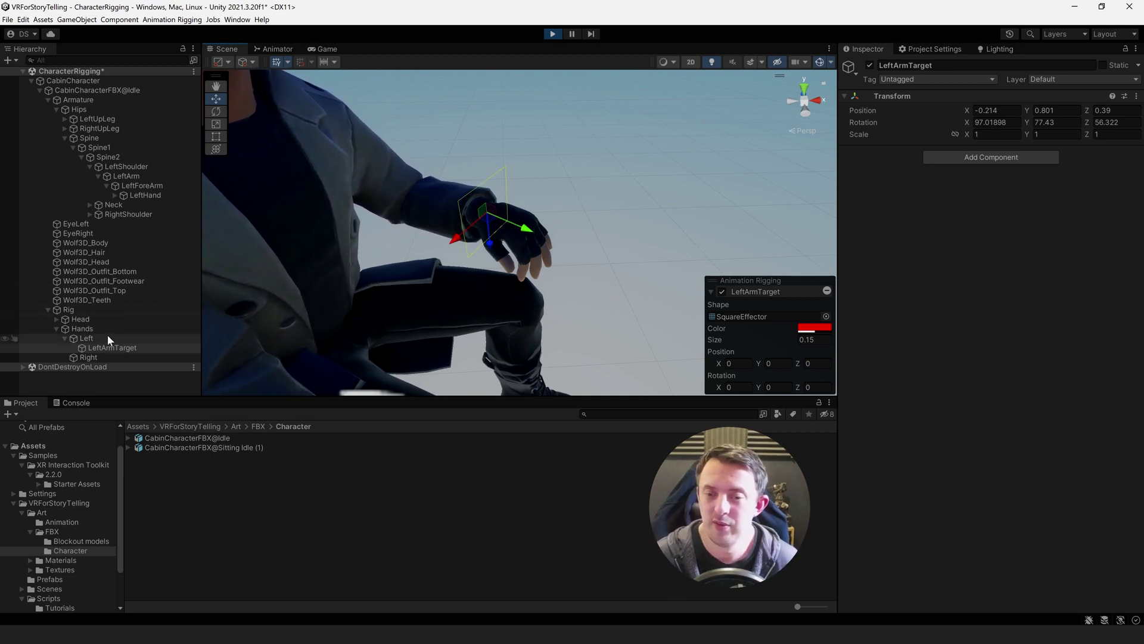
Test the Weight of Left's Two Bone IK Constraint, return it to 1, and exit play mode
left_click(95, 348)
left_click(88, 337)
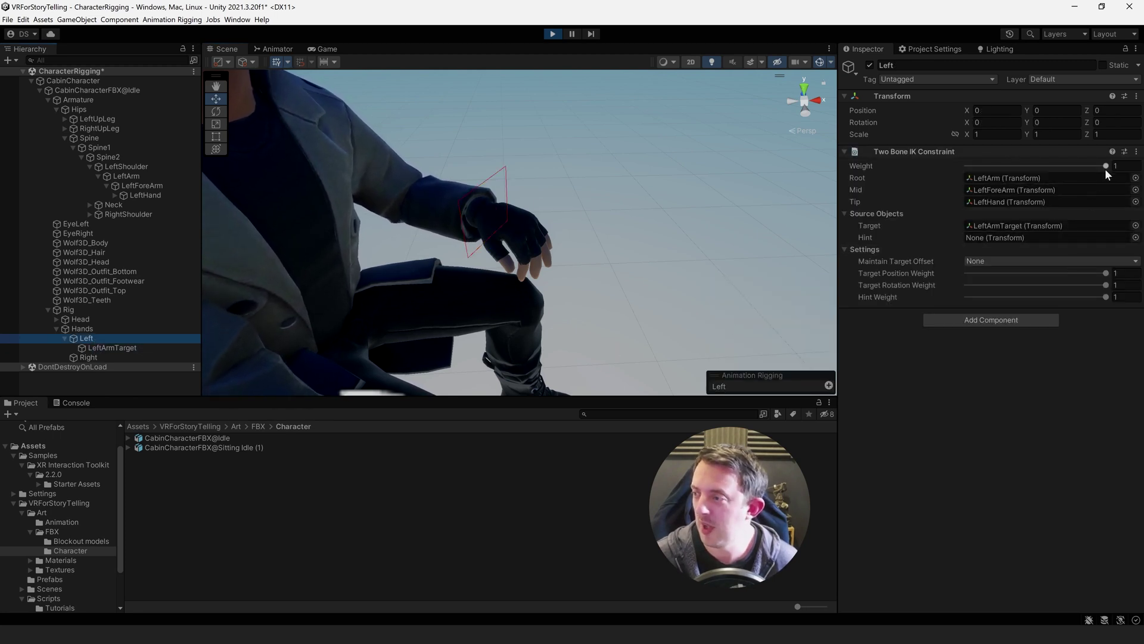
mouse_move(1105, 166)
left_mouse_down()
mouse_move(881, 181)
mouse_move(970, 192)
mouse_move(1108, 179)
mouse_move(880, 191)
mouse_move(1114, 170)
mouse_move(823, 174)
mouse_move(1124, 179)
mouse_move(919, 182)
mouse_move(1115, 173)
mouse_move(918, 163)
mouse_move(1107, 163)
left_mouse_up()
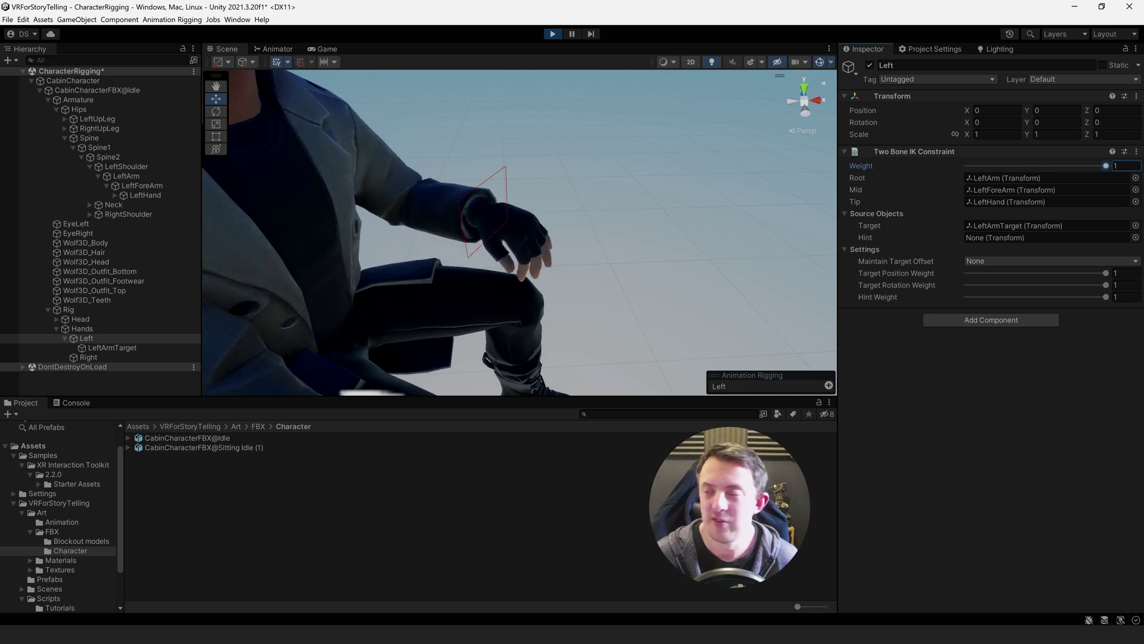
left_click(552, 34)
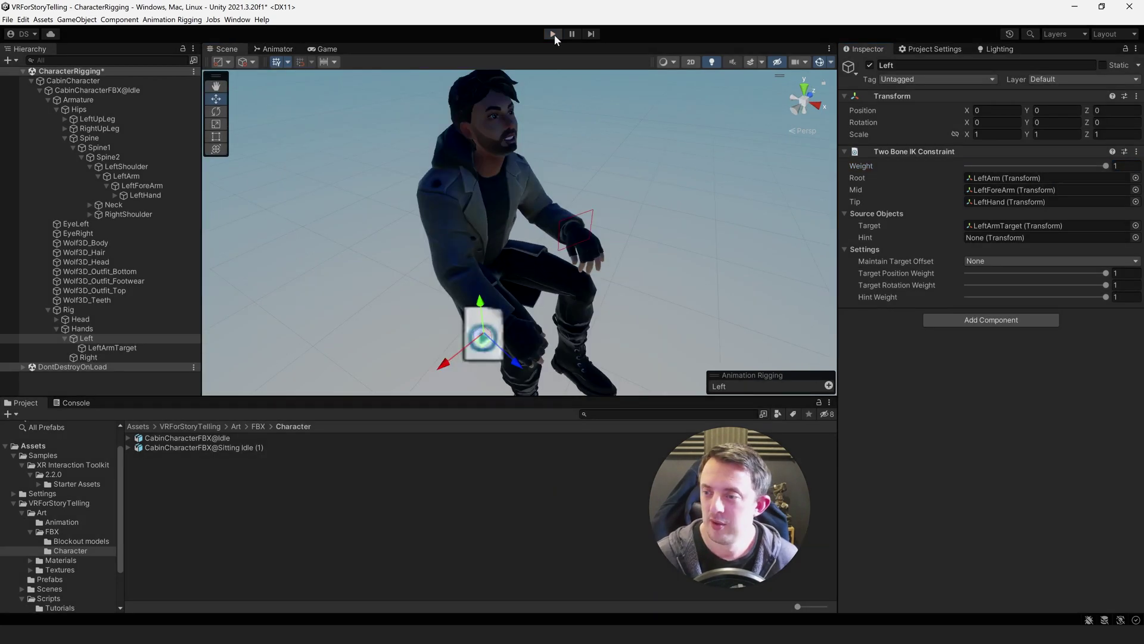
right_click_drag(633, 261, 577, 250)
middle_click_drag(577, 250, 549, 253)
right_click_drag(549, 254, 511, 259)
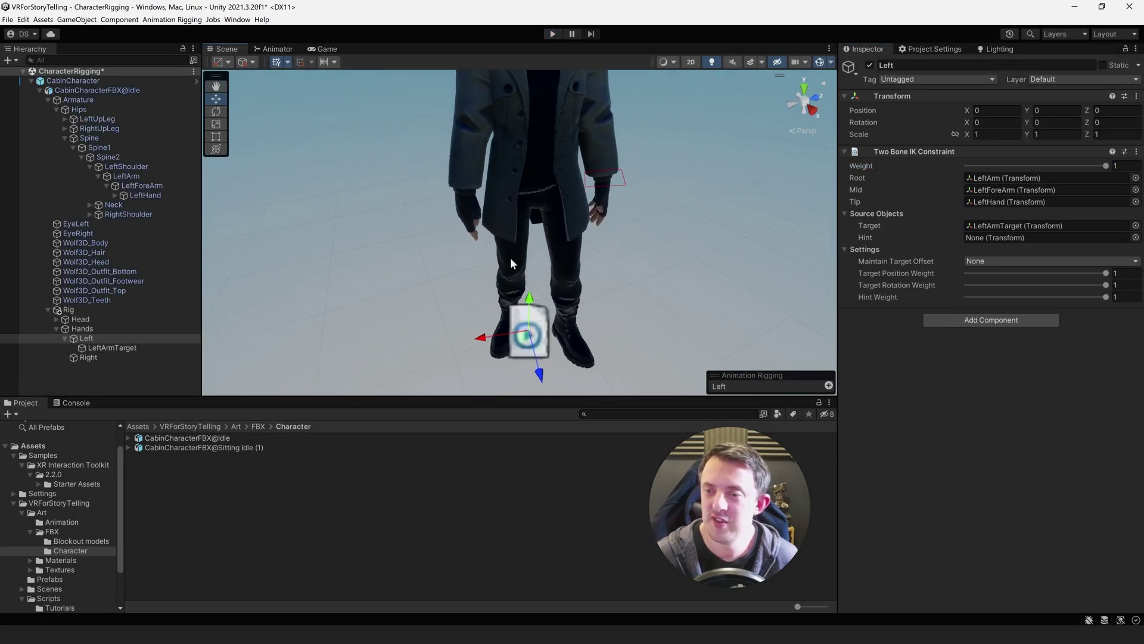
Select Right, collapse LeftShoulder in the armature and expand the bones from RightShoulder down to RightHand
left_click(92, 357)
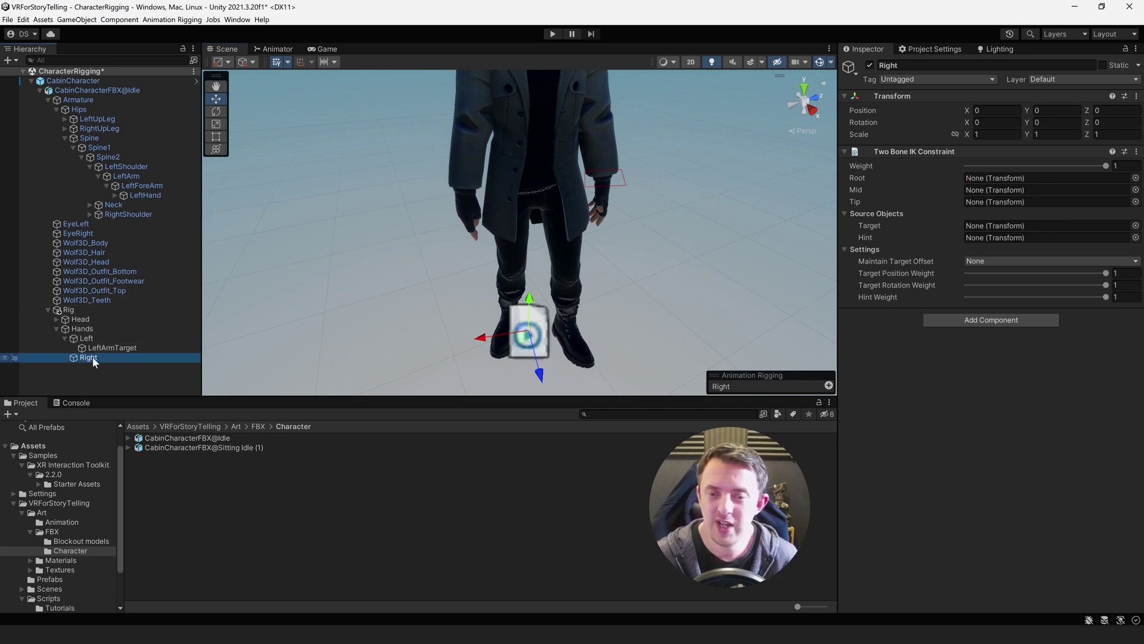
right_click(93, 360)
left_click(903, 386)
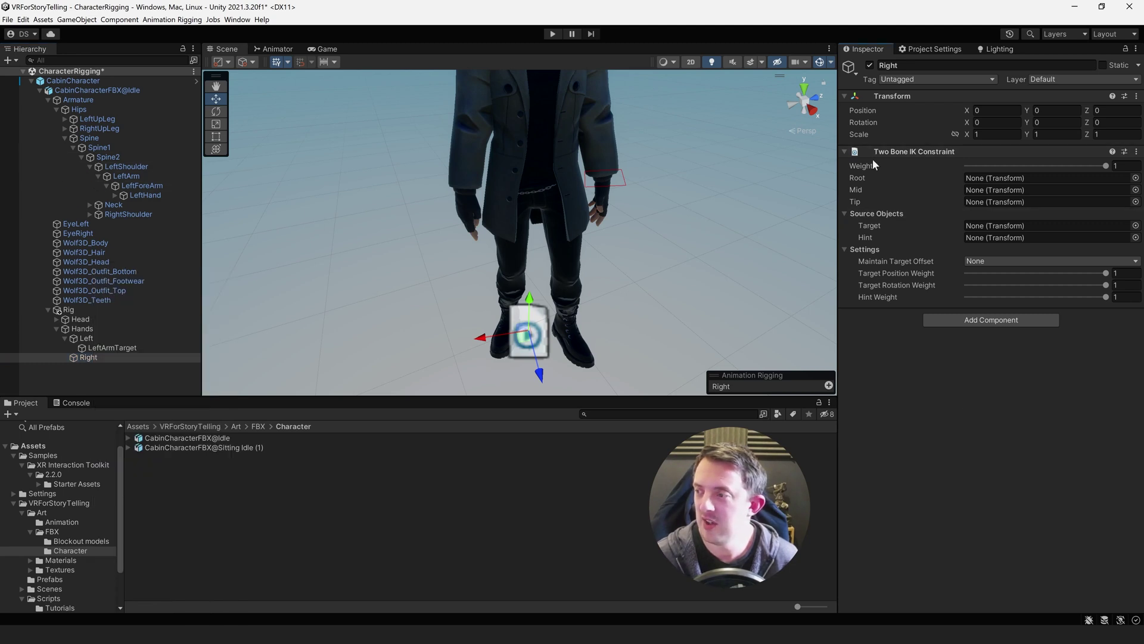
left_click(81, 156)
left_click(82, 156)
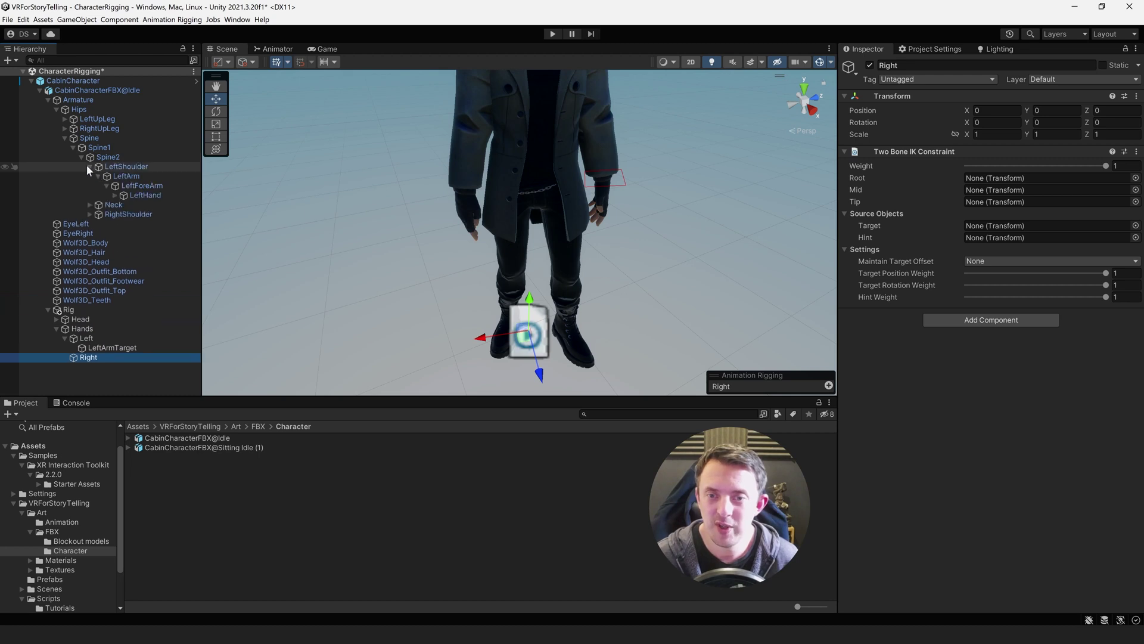
left_click(89, 186)
left_click(98, 195)
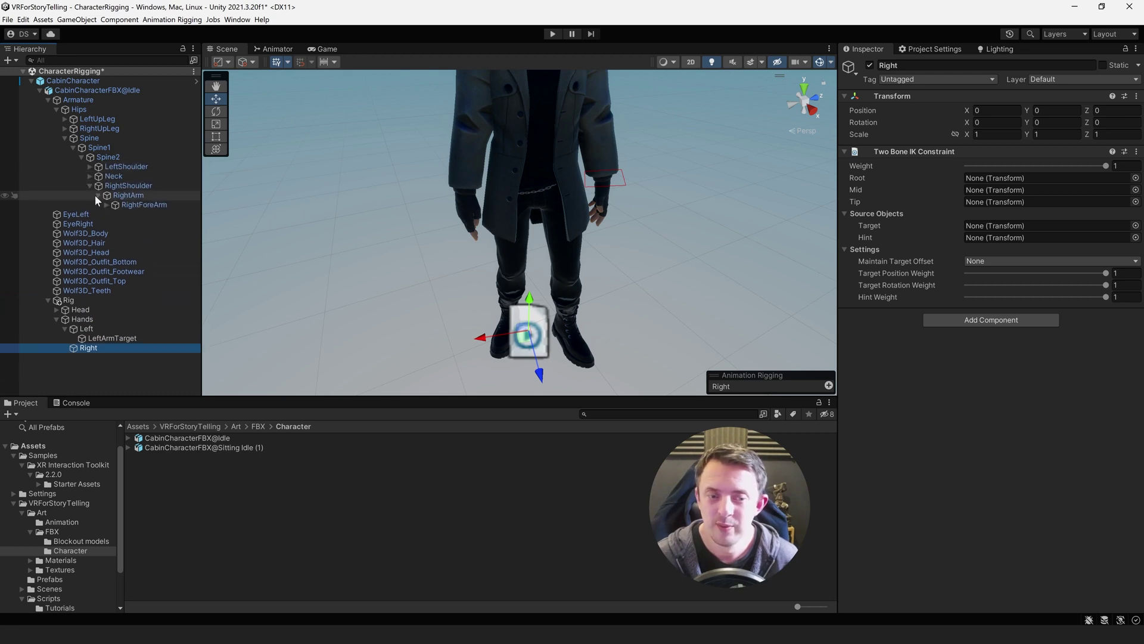
left_click(106, 204)
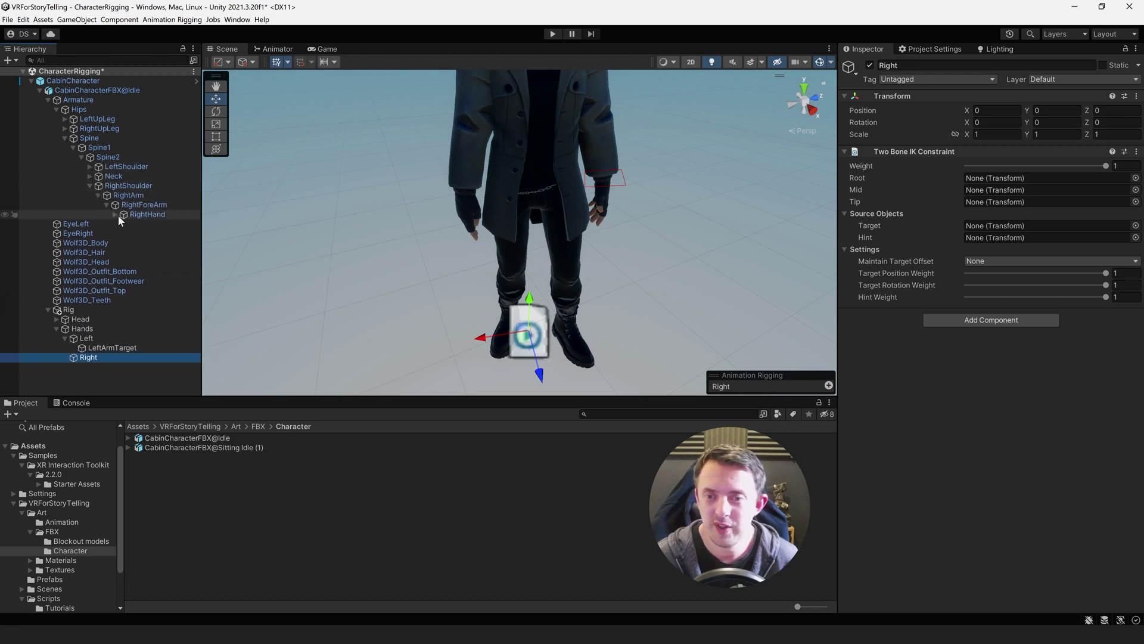
left_click(115, 215)
left_click(115, 214)
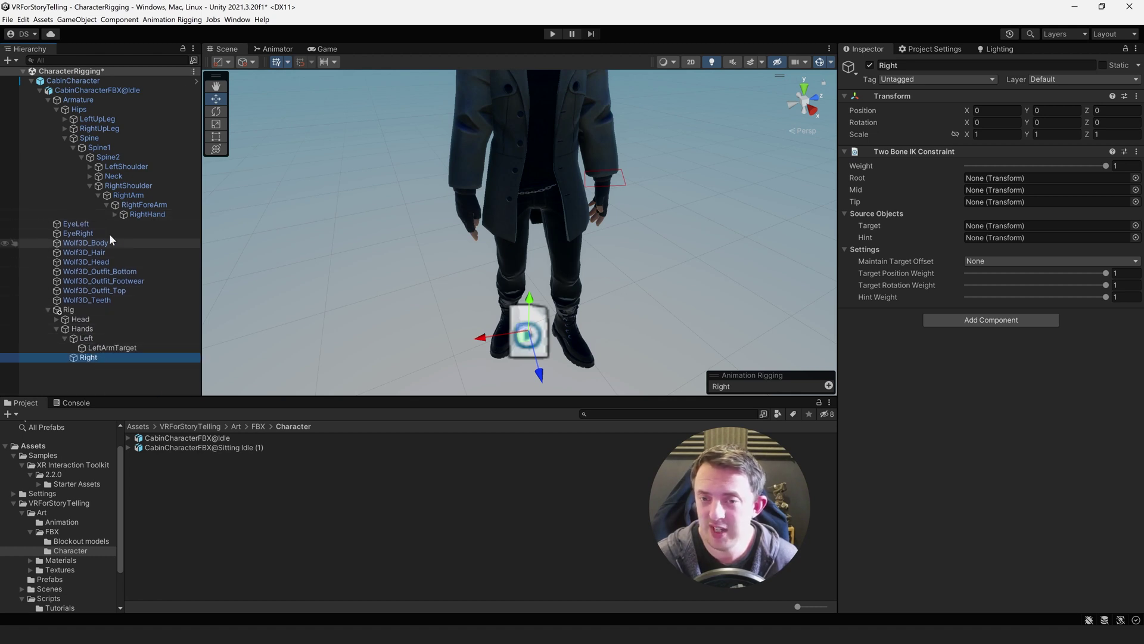
Assign the RightArm, RightForeArm and RightHand bones as Root, Mid and Tip of Right's Two Bone IK Constraint
left_click_drag(124, 196, 1031, 179)
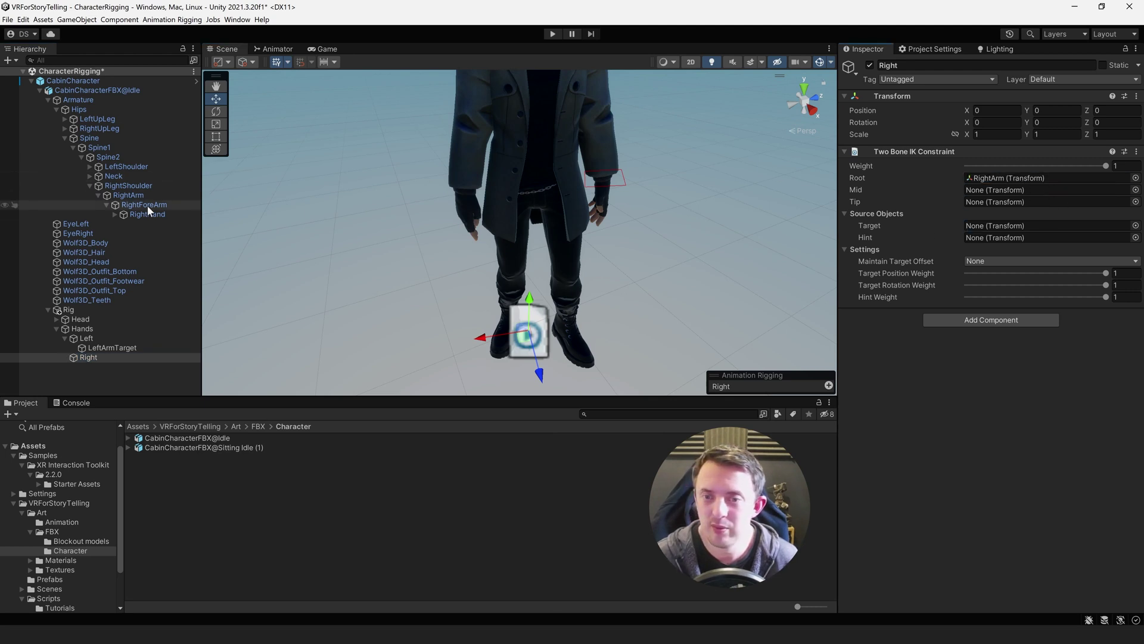
left_click_drag(148, 205, 1036, 191)
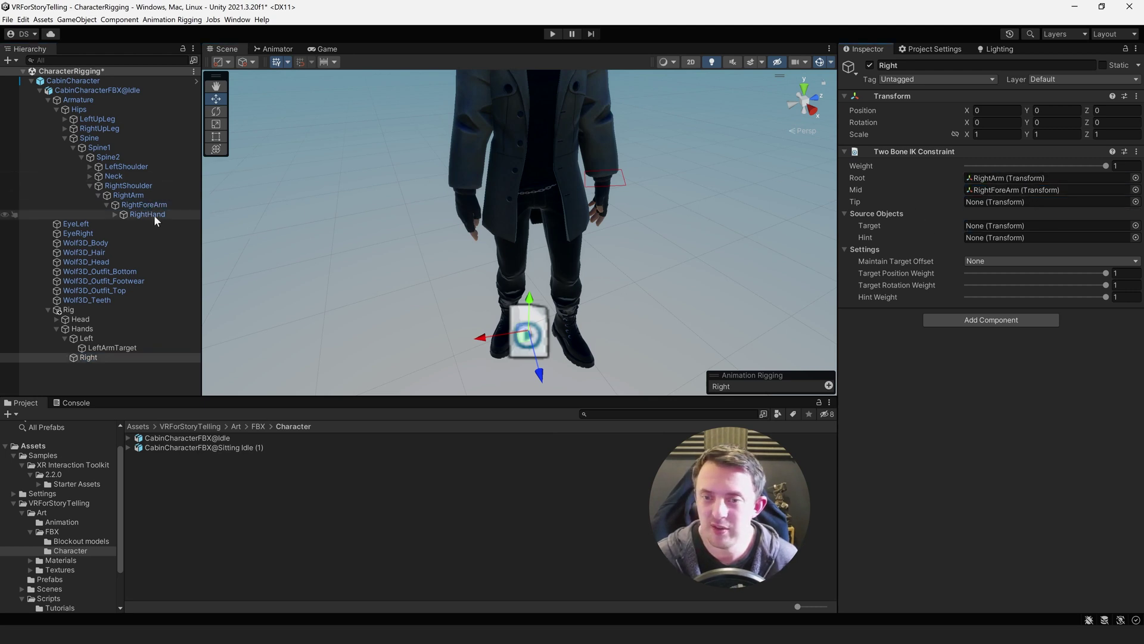
left_click_drag(147, 215, 1064, 199)
Create an empty child object under Right and name it RightArmTarget
right_click(86, 358)
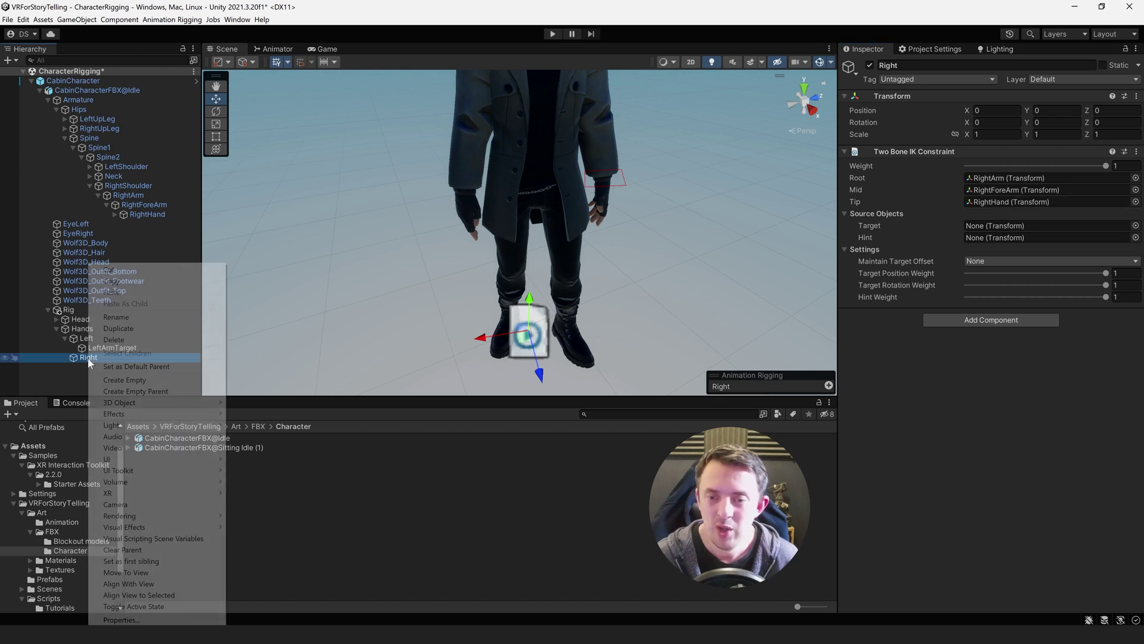
left_click(159, 381)
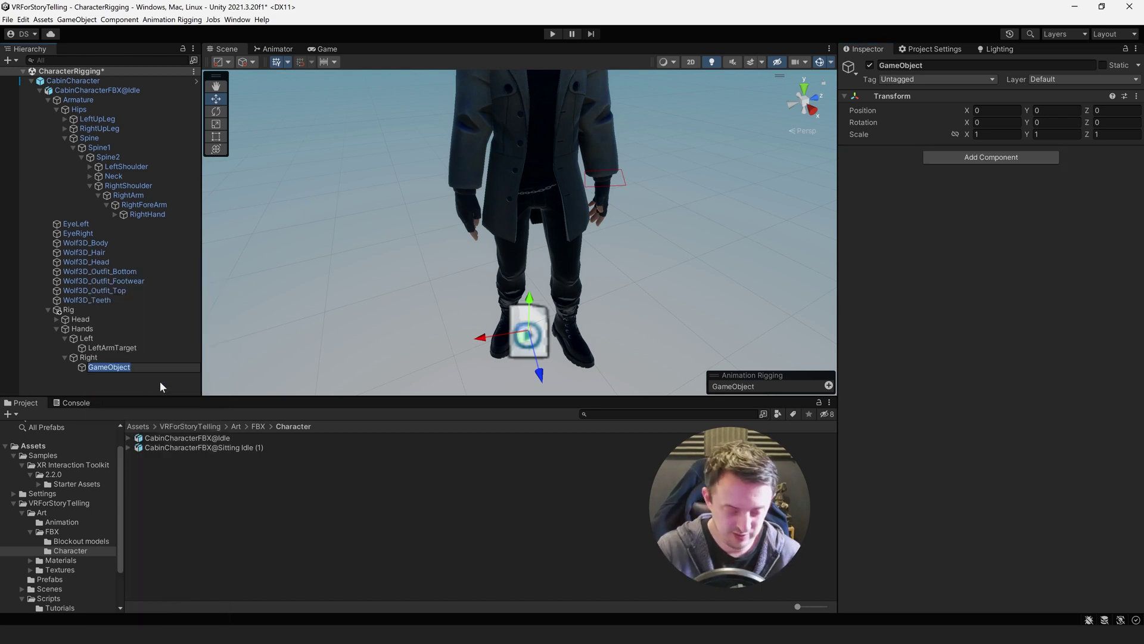
type("Right")
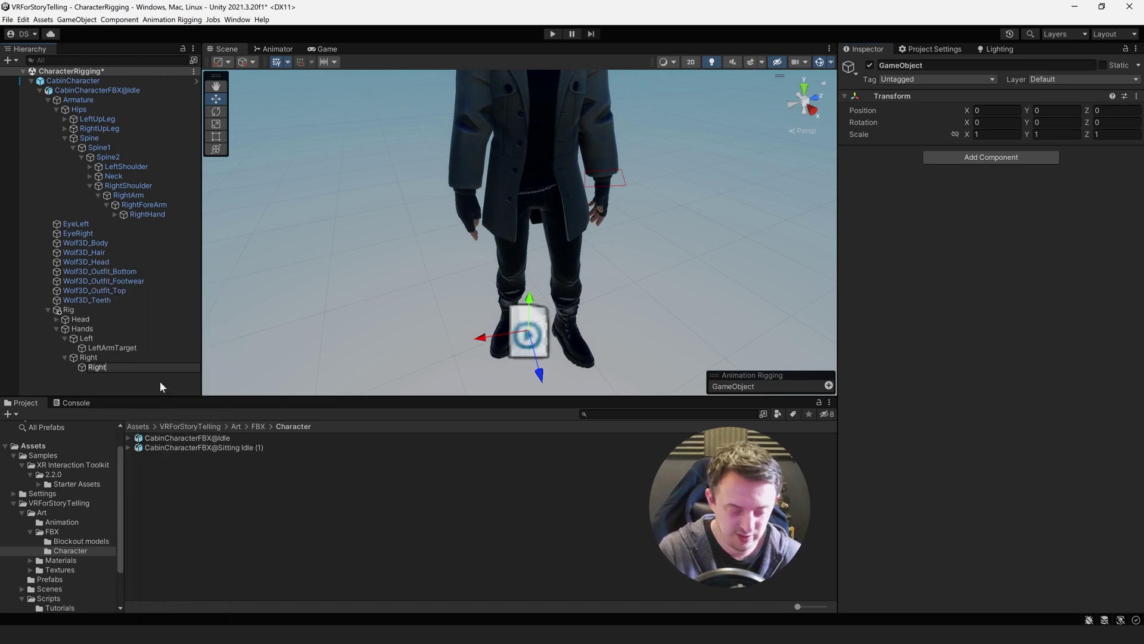
type("ArmTarget")
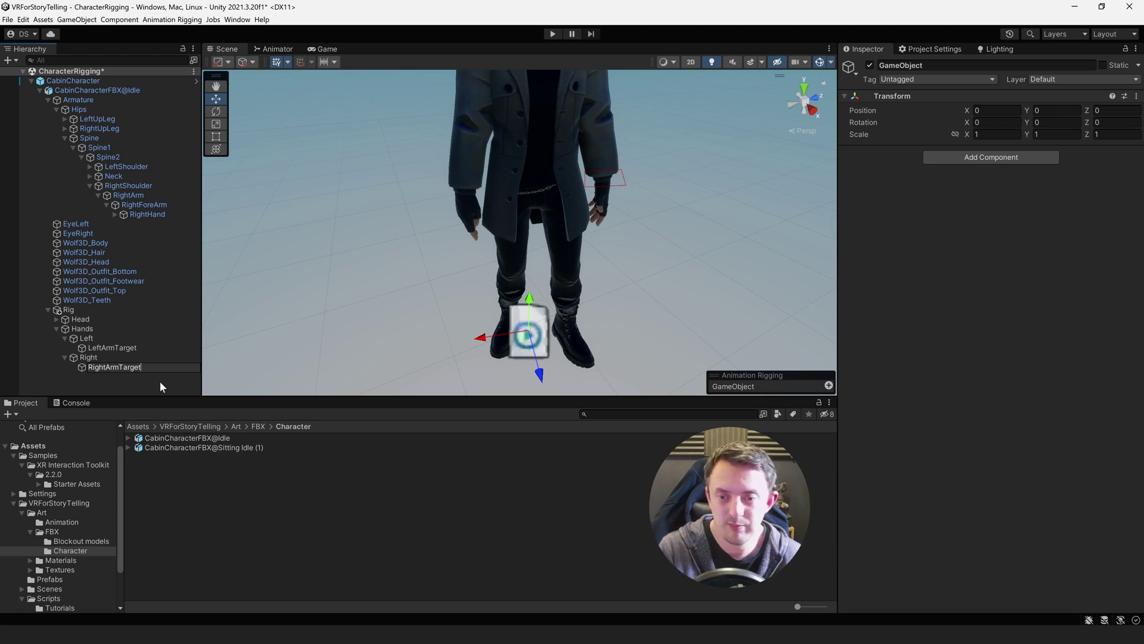
key("Return")
Add a rig effector to RightArmTarget with the SquareEffector shape and size 0.15
left_click(828, 386)
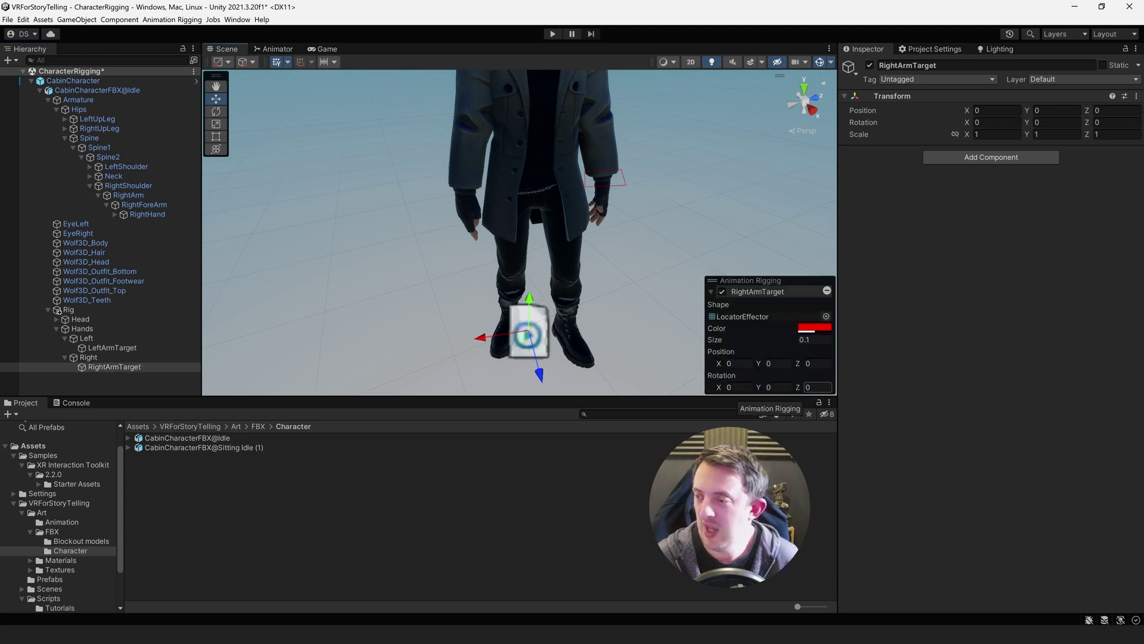
left_click(826, 316)
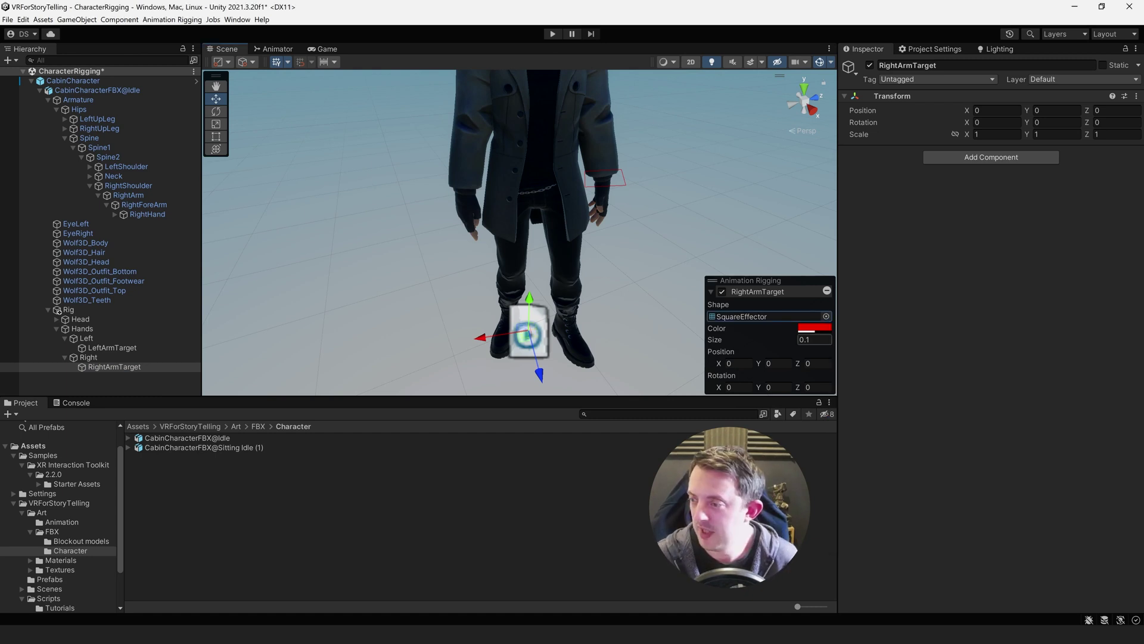
left_click(811, 341)
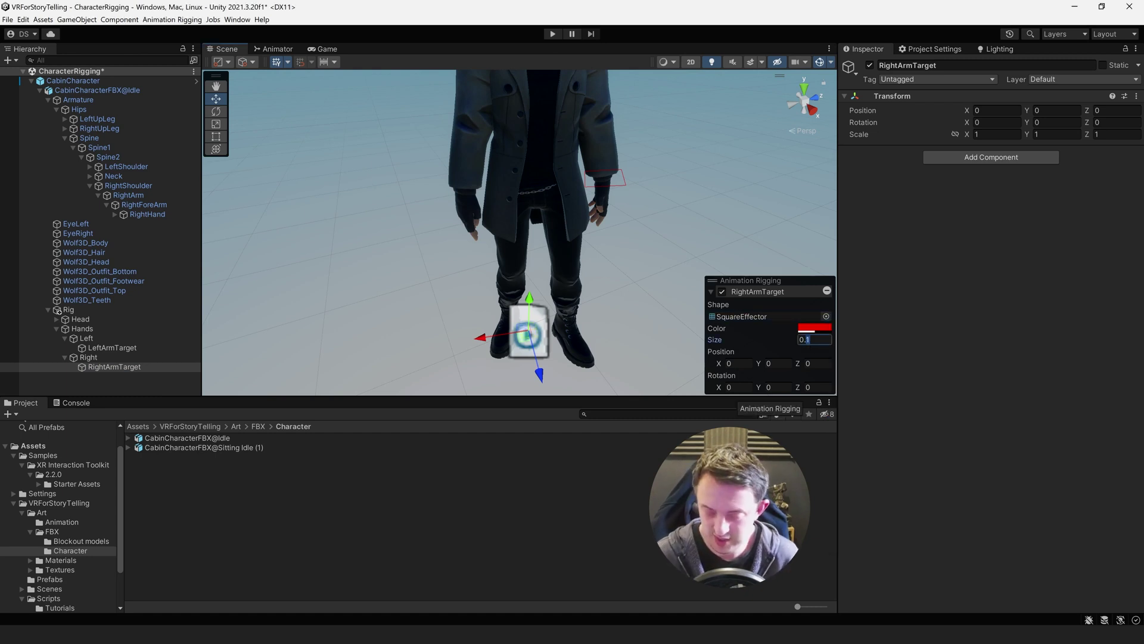
left_click(106, 374)
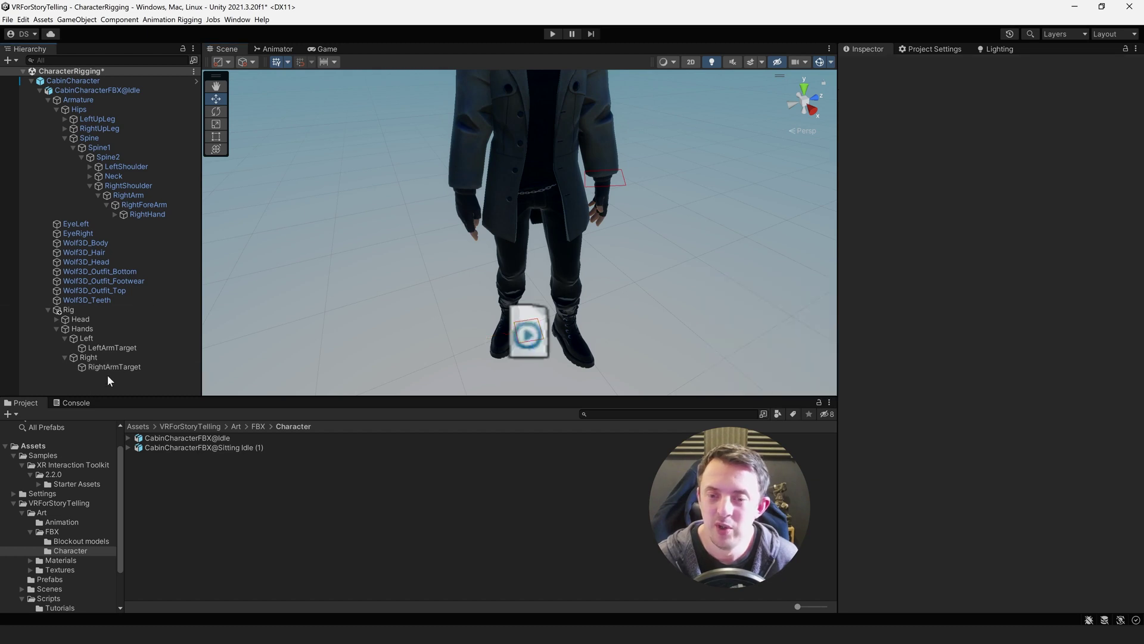
Align RightArmTarget to the RightHand bone and assign it as the Target of Right's Two Bone IK Constraint
left_click(116, 366)
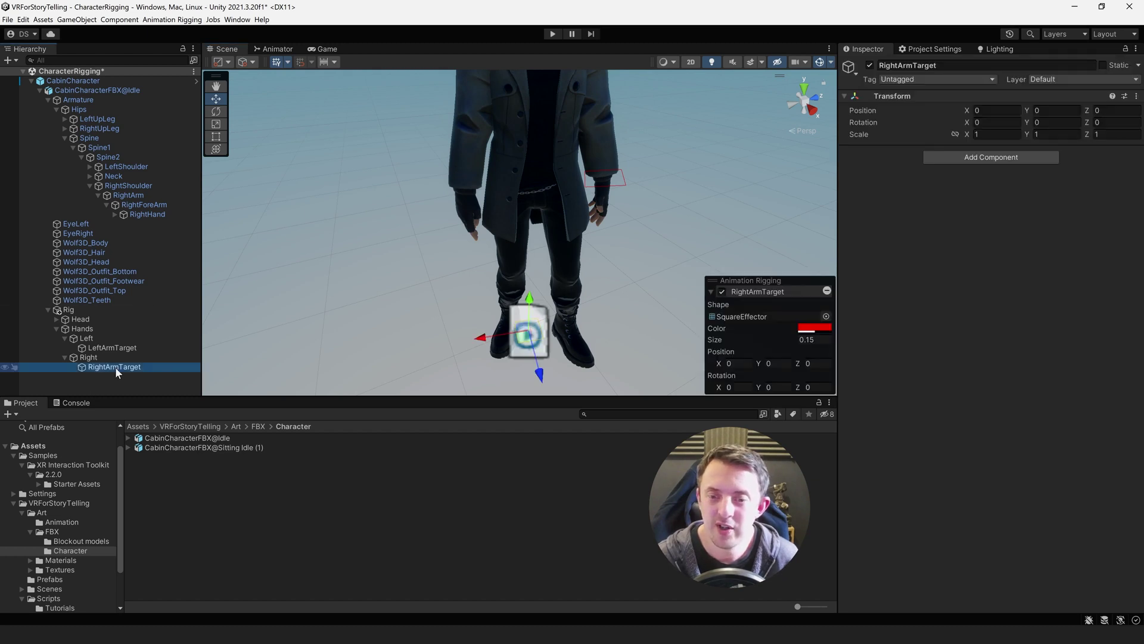
left_click(143, 213, "ctrl")
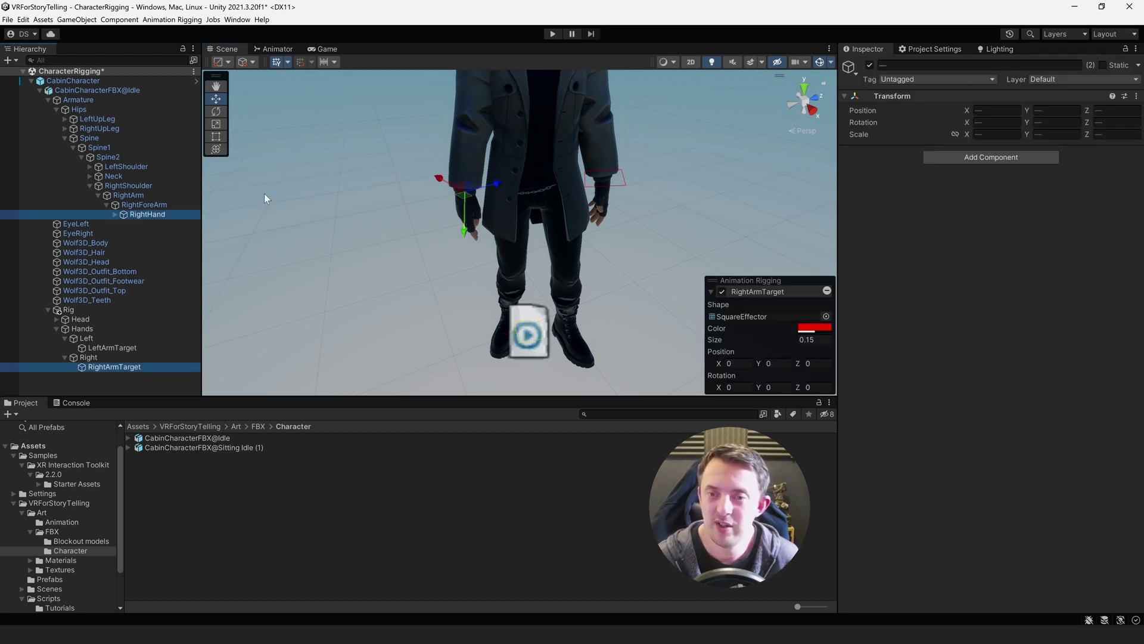
left_click(172, 20)
left_click(185, 33)
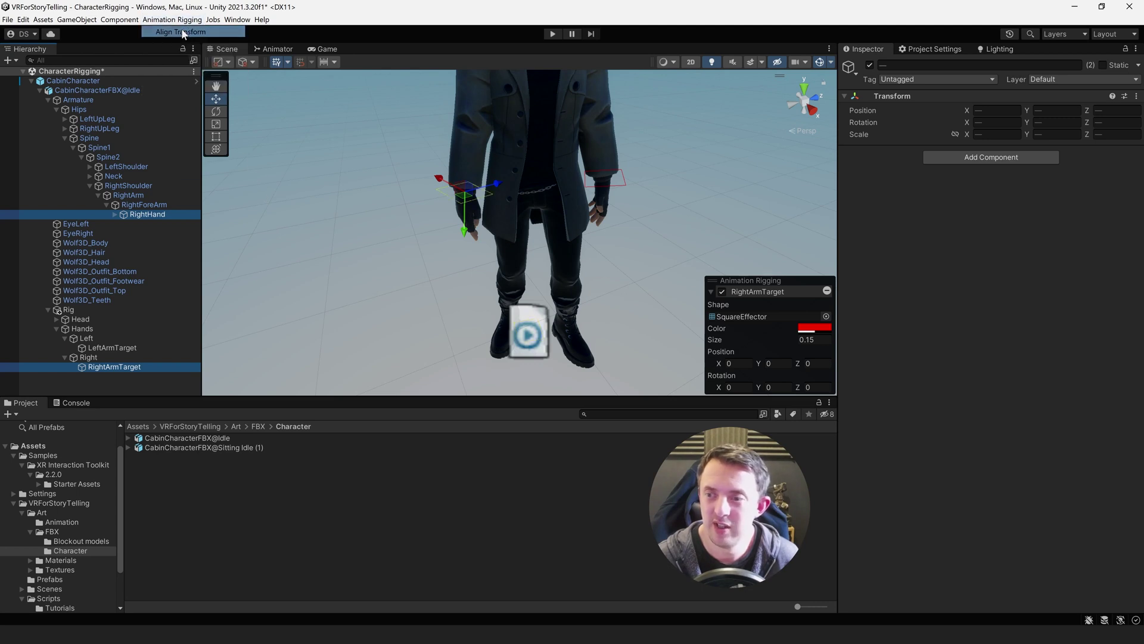
left_click(99, 360)
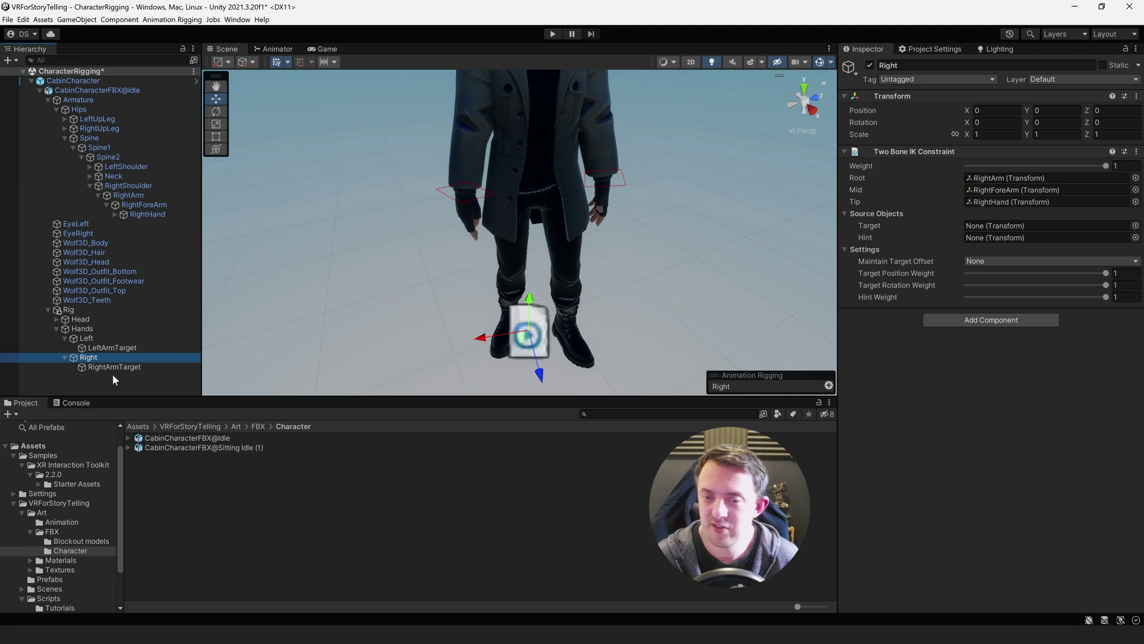
left_click_drag(113, 367, 1033, 227)
Examine the character and the effectors at both hands from several angles
left_click_drag(573, 215, 638, 224, "alt")
middle_click_drag(637, 224, 742, 226)
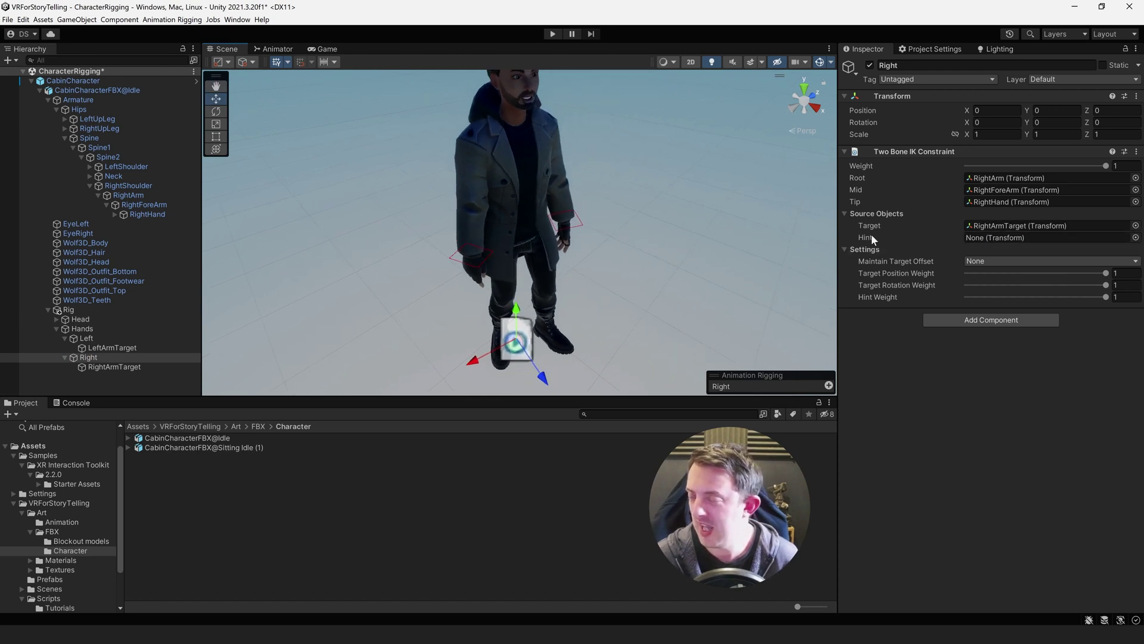
right_click_drag(430, 229, 457, 222)
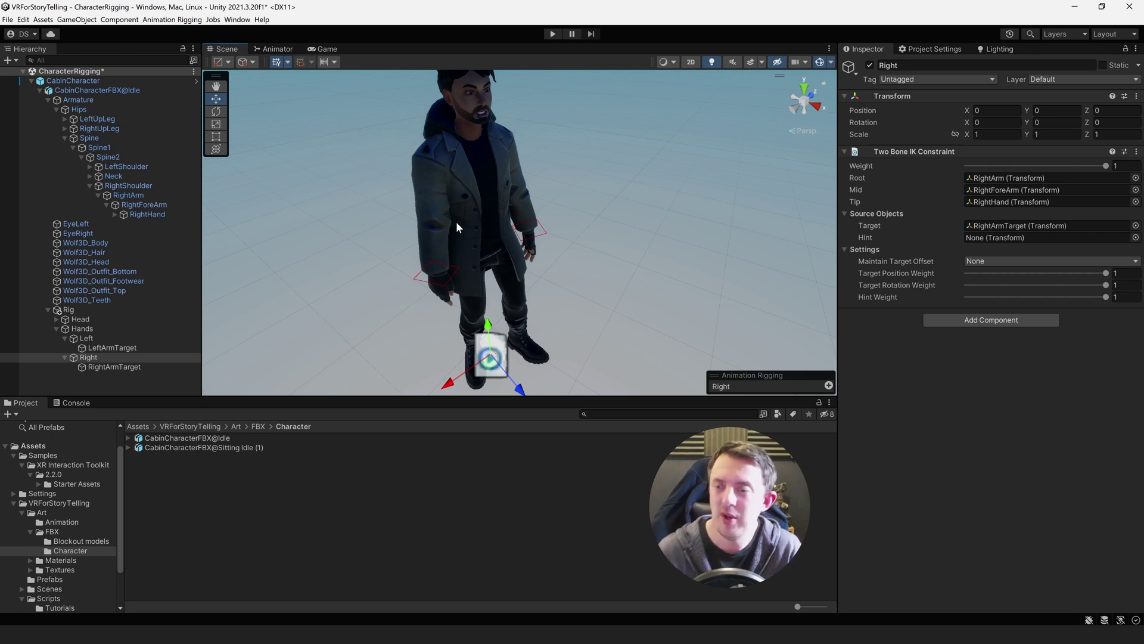
right_click_drag(457, 223, 549, 204)
middle_click_drag(675, 214, 646, 219)
scroll(647, 219, "down", 3)
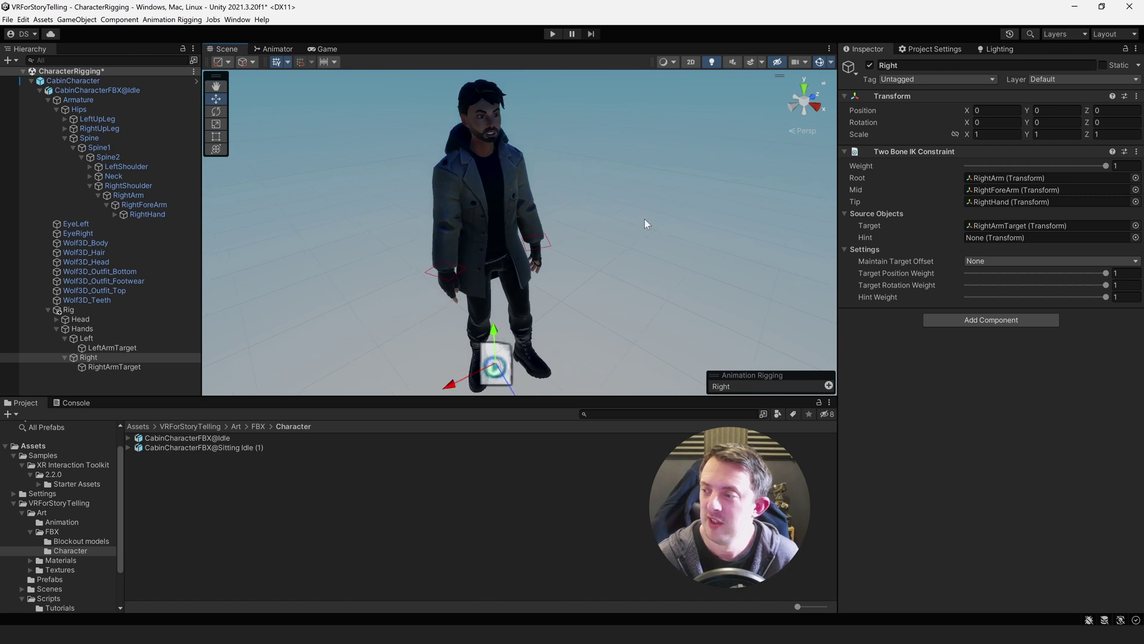
left_click(115, 366)
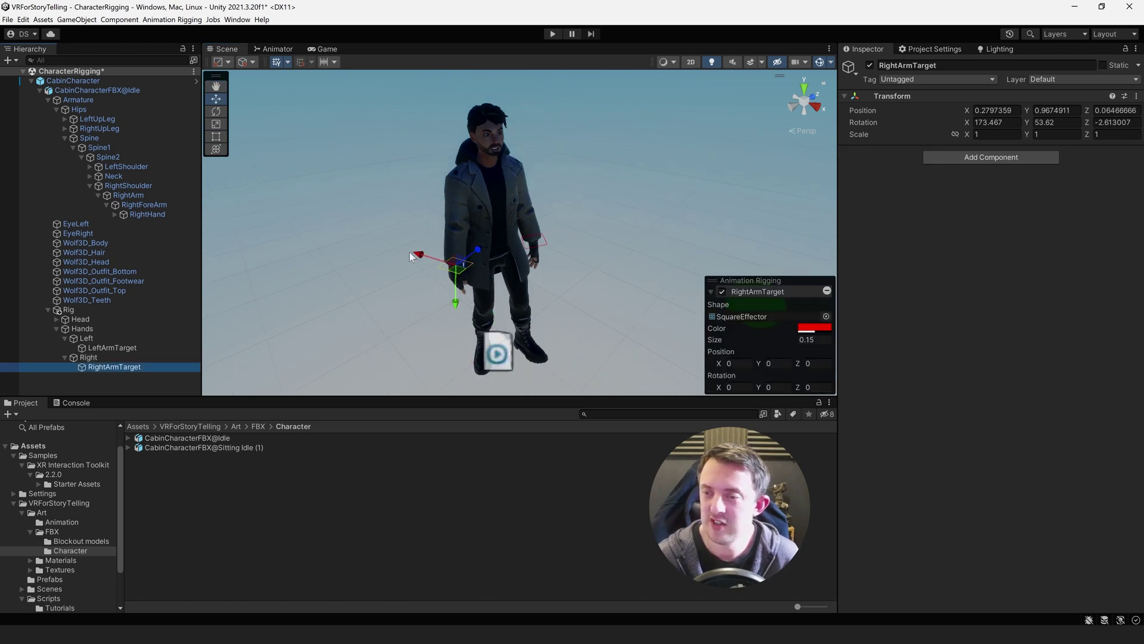
left_click_drag(410, 252, 513, 250, "alt")
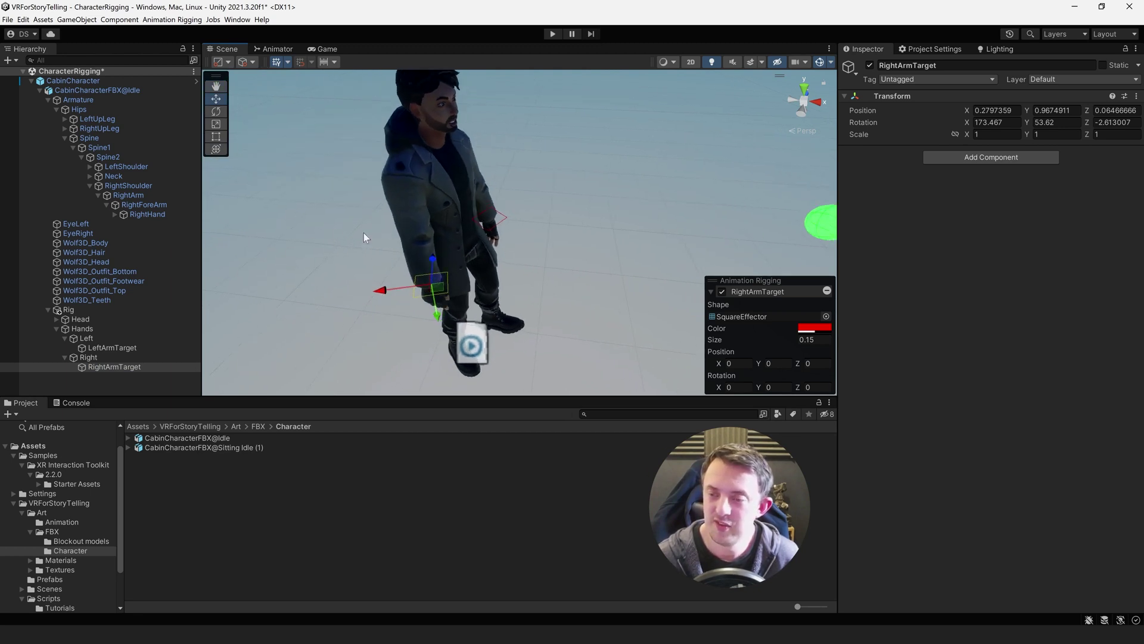
middle_click_drag(363, 233, 419, 221)
left_click(75, 309)
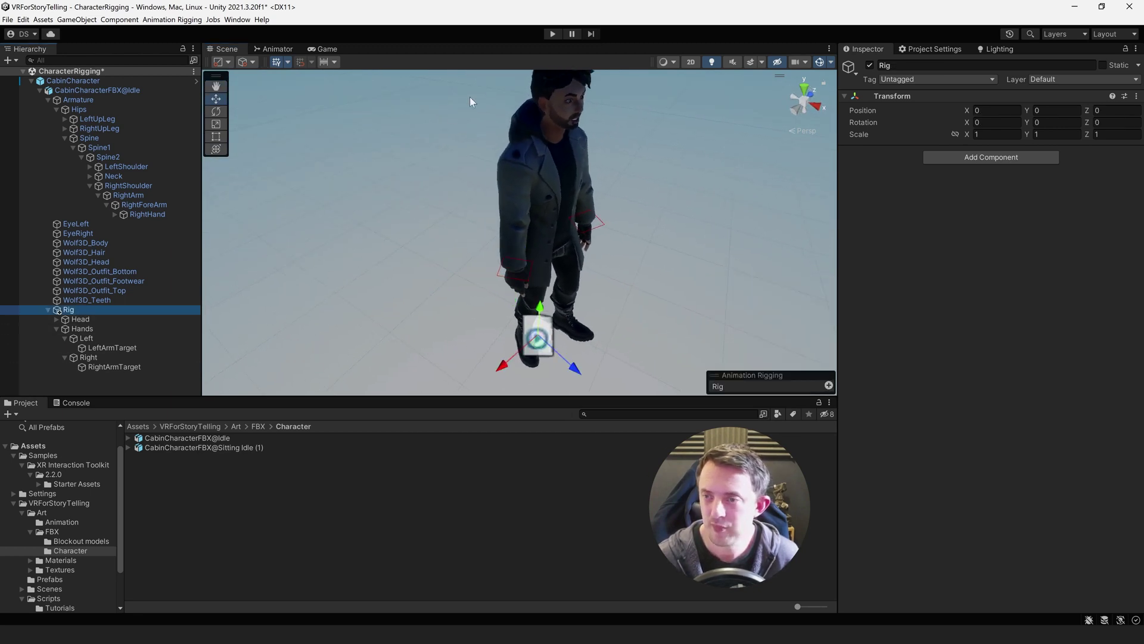
mouse_move(458, 228)
left_mouse_down("alt")
mouse_move(486, 226)
mouse_move(440, 224)
left_mouse_up("alt")
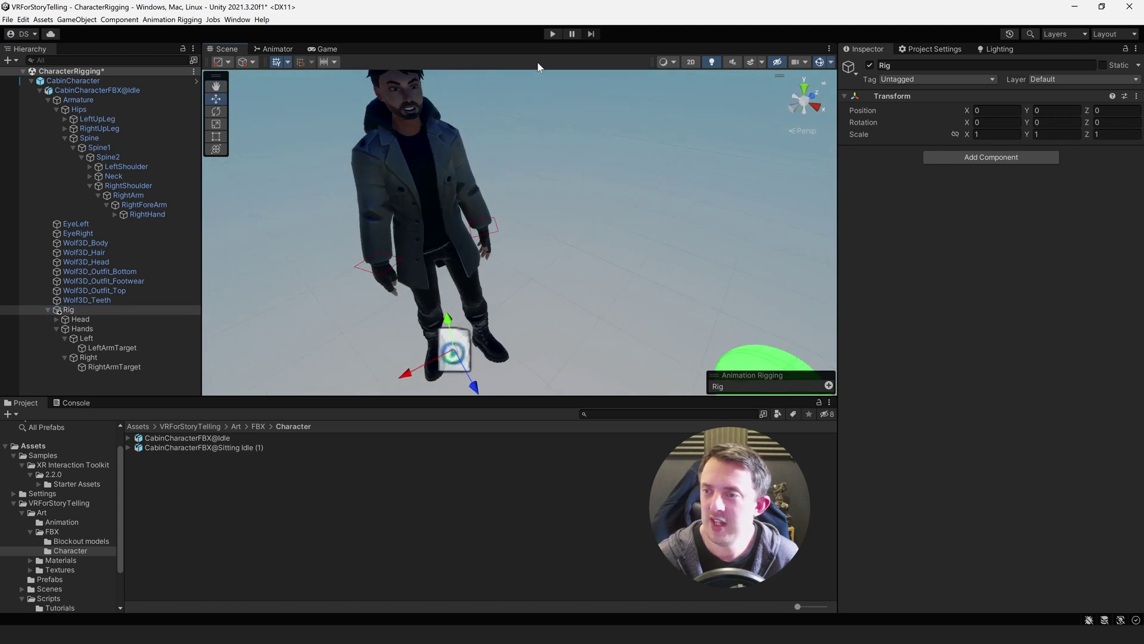
Test the right arm IK during play by lowering RightArmTarget beside the right thigh, at about X 0.344, Y 0.658, Z 0.037
left_click(553, 34)
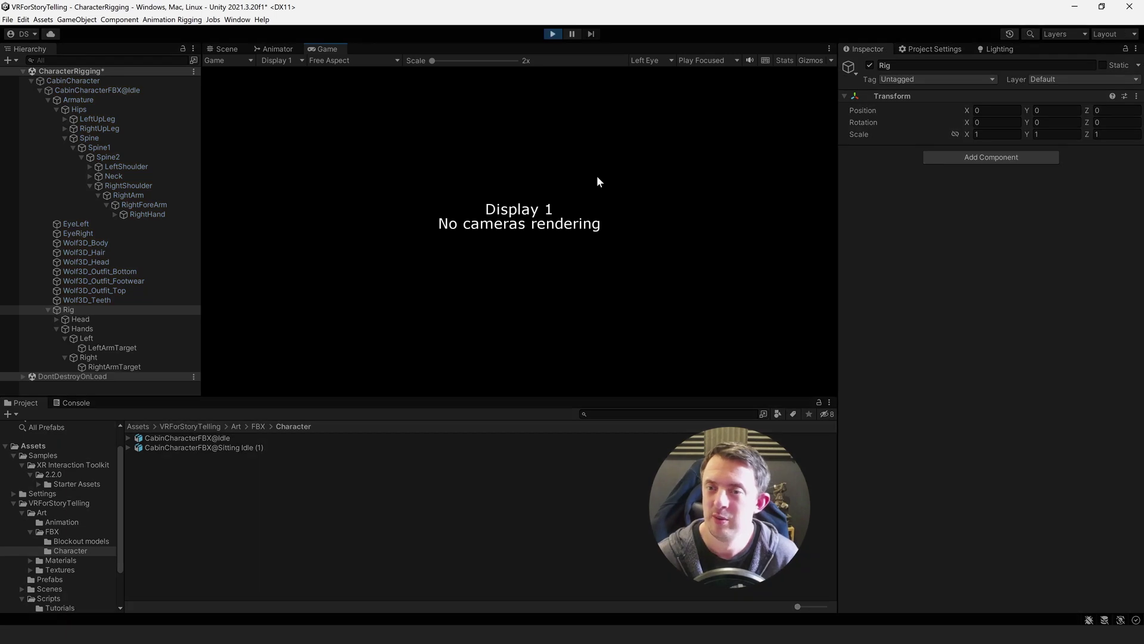
left_click(227, 49)
right_click_drag(656, 236, 553, 235)
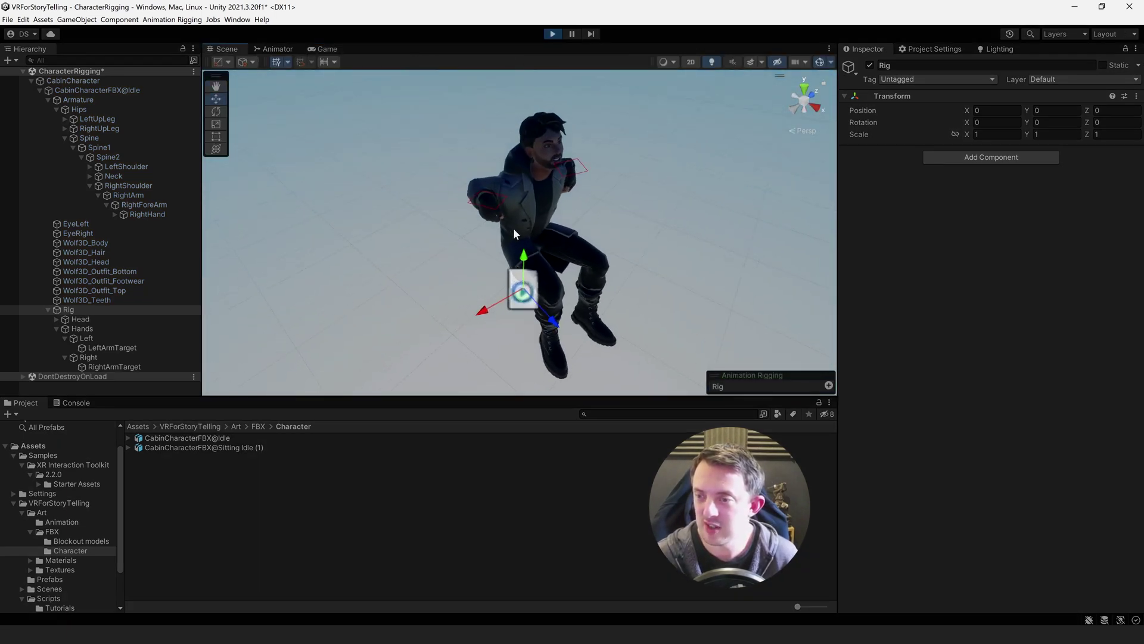
left_click(495, 209)
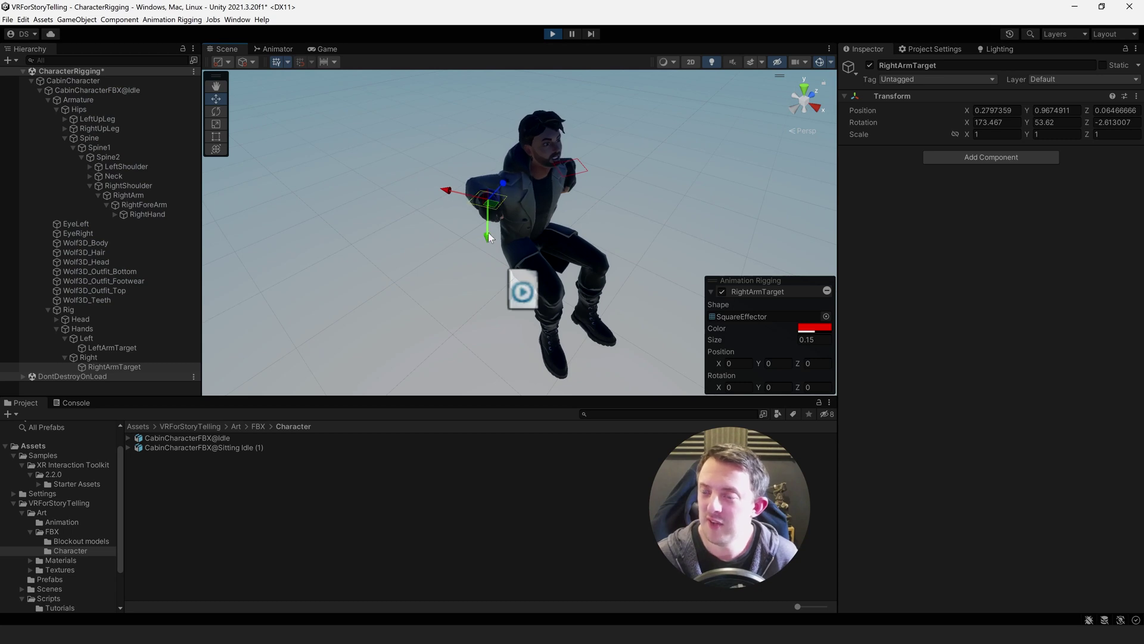
left_click_drag(487, 215, 441, 235)
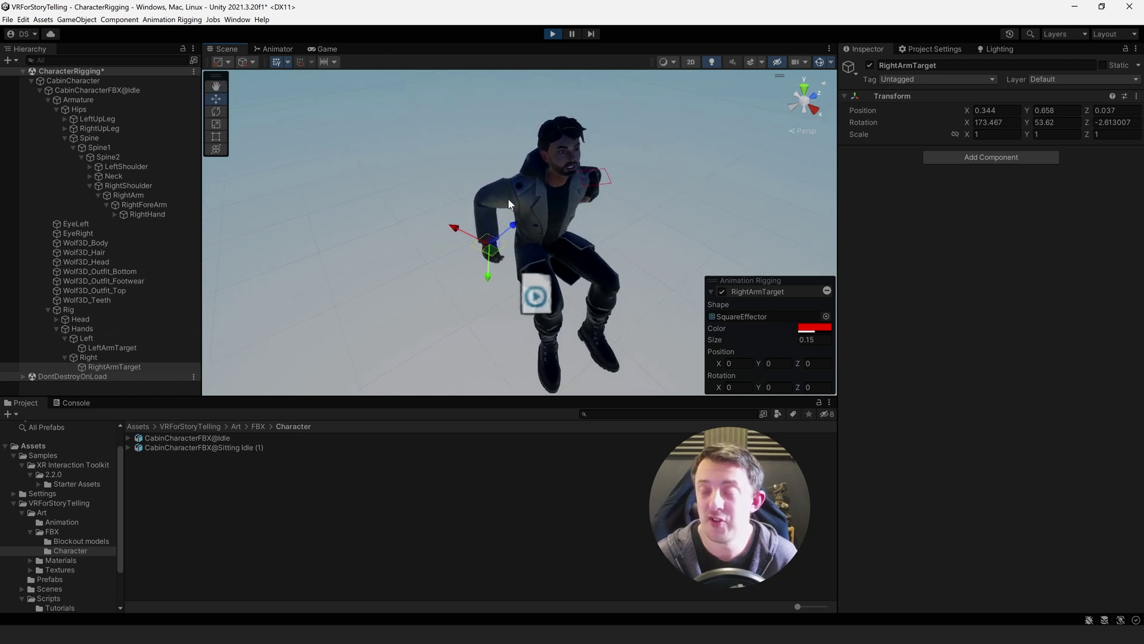
Test the Weight of Right's Two Bone IK Constraint, return it to 1, and exit play mode
left_click(89, 357)
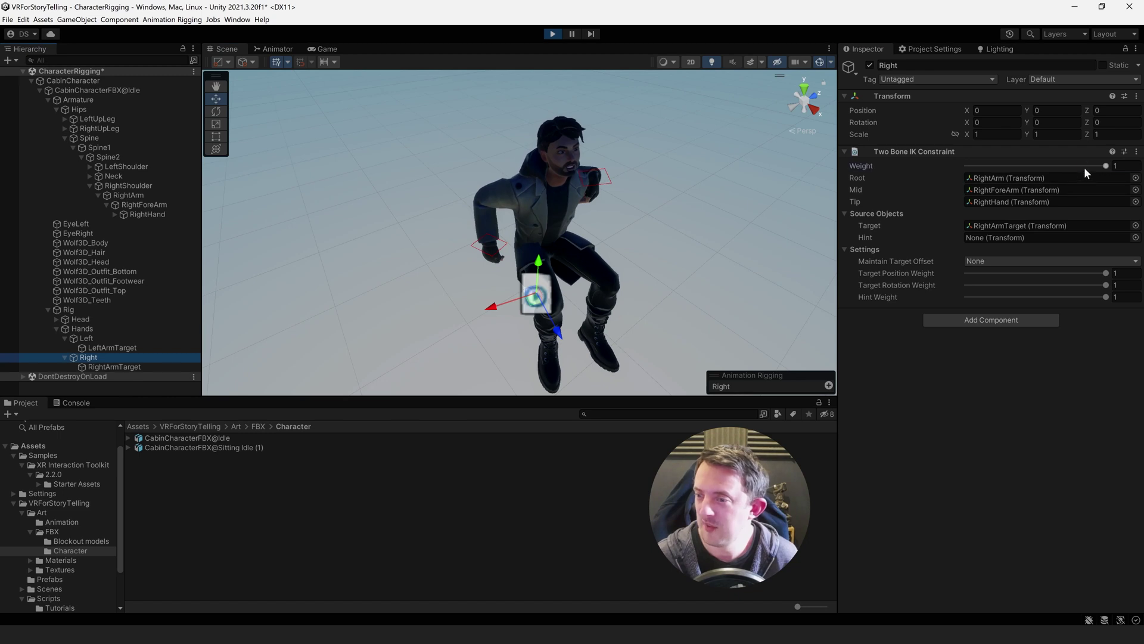
left_click_drag(1085, 168, 1136, 156)
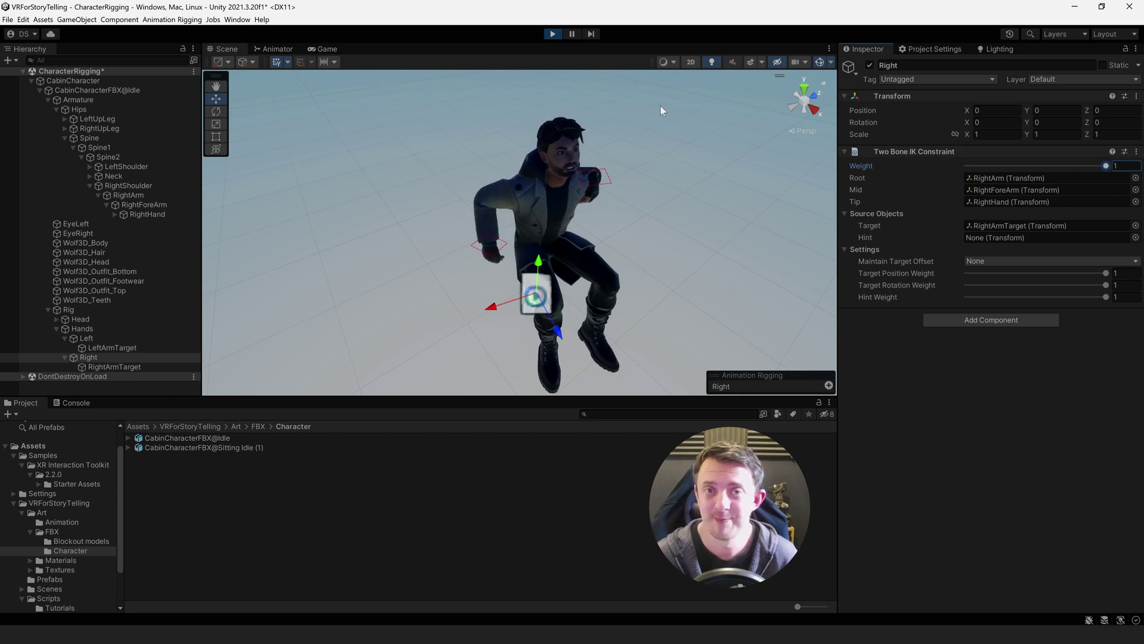
left_click(552, 34)
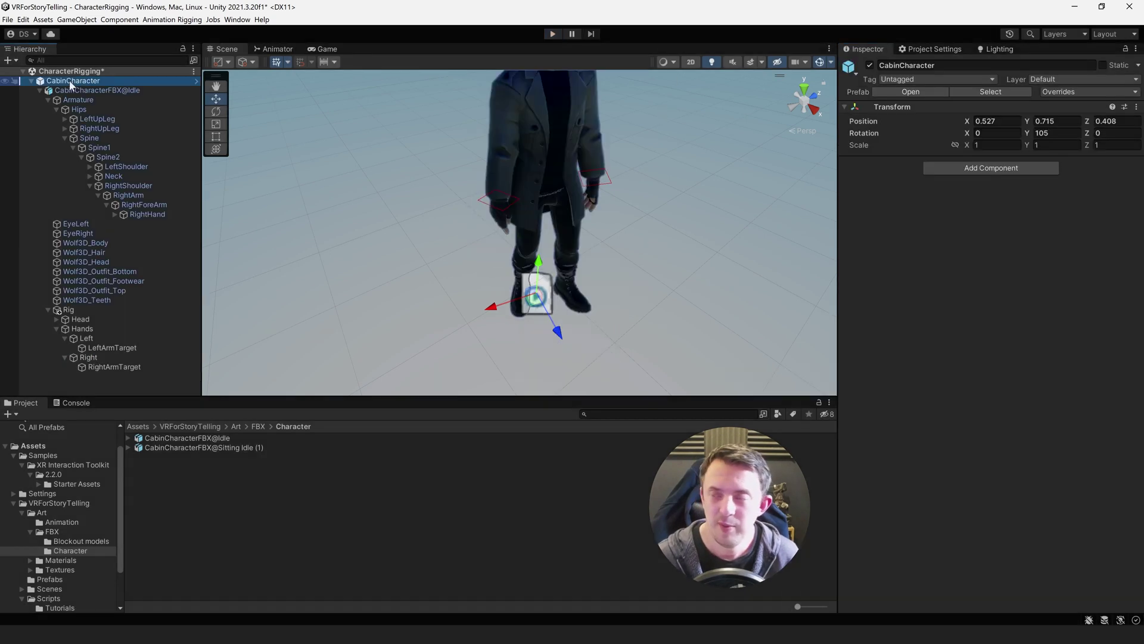
Collapse the CabinCharacter hierarchy and apply all of its overrides to the prefab
left_click(40, 90)
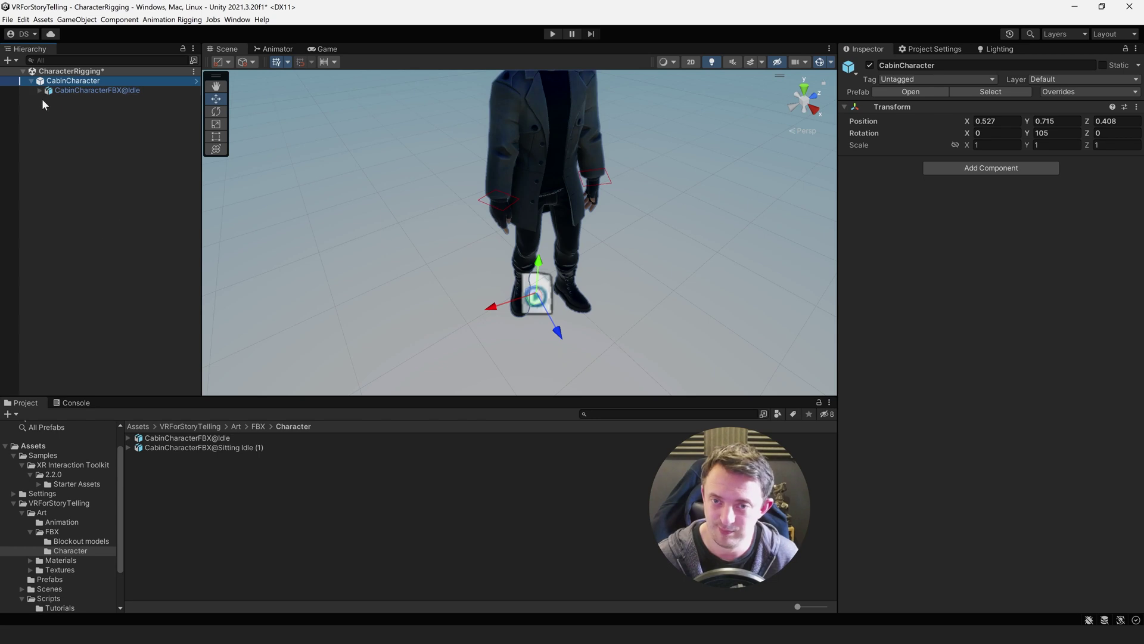
left_click(1080, 95)
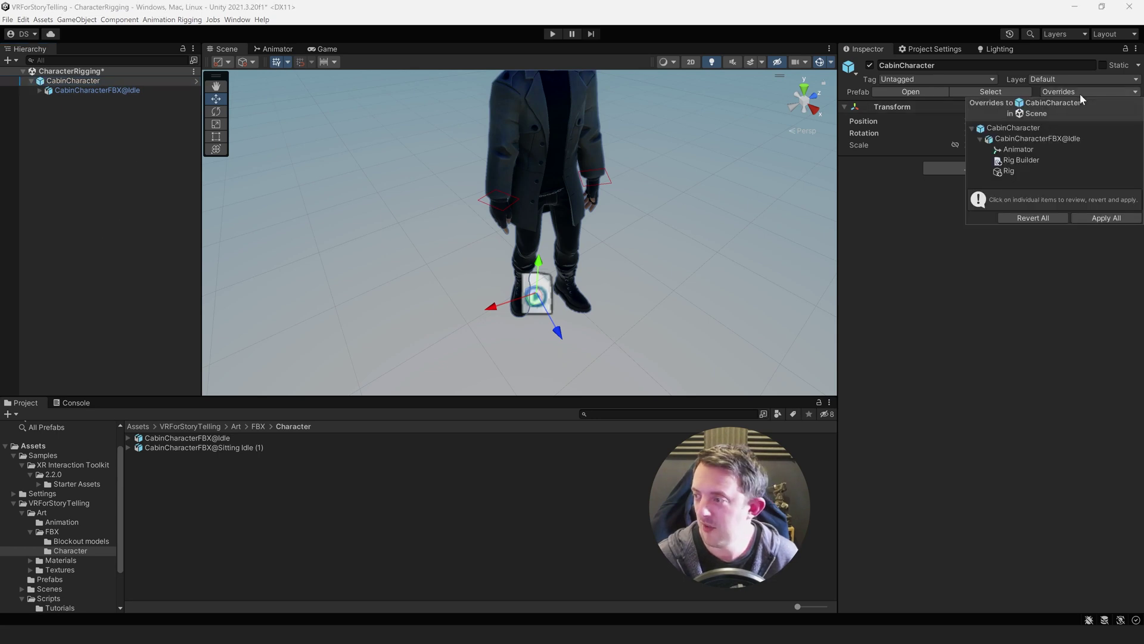
left_click(1097, 218)
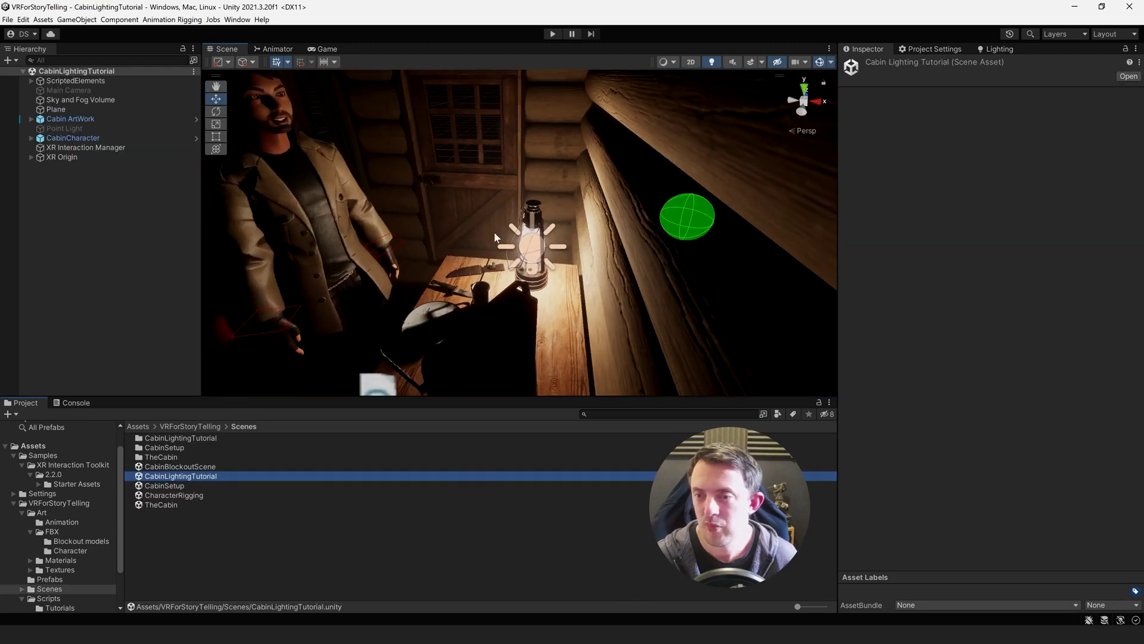
Play the CabinLightingTutorial scene and move RightArmTarget to the table edge near the plate, at about X 0.057, Y 0.732, Z 0.413
right_click_drag(518, 196, 439, 137)
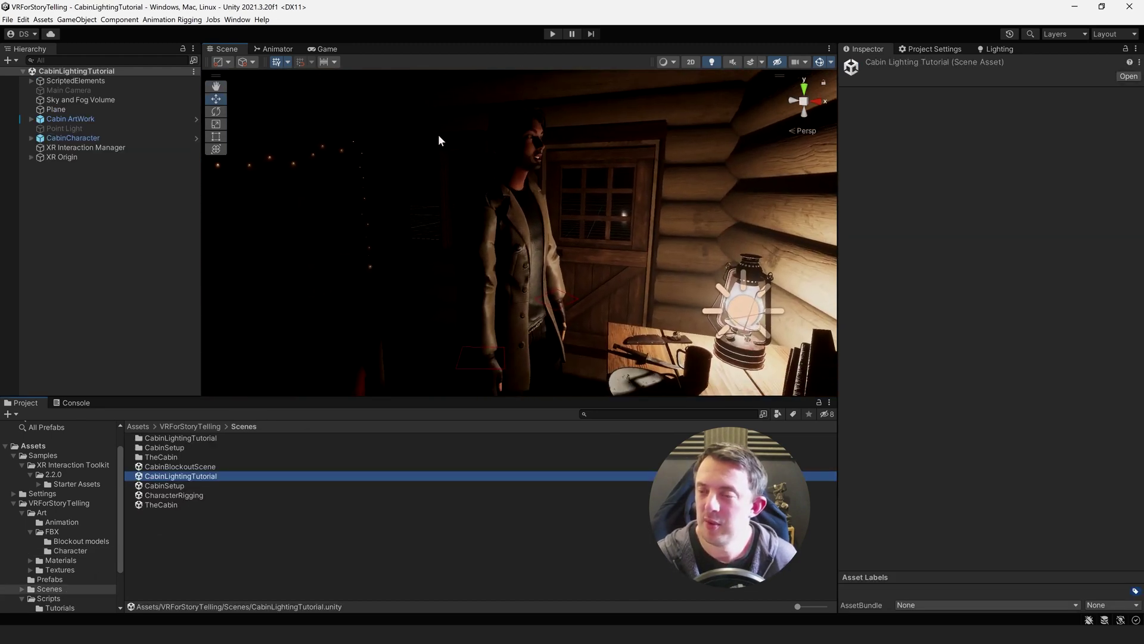
left_click(553, 34)
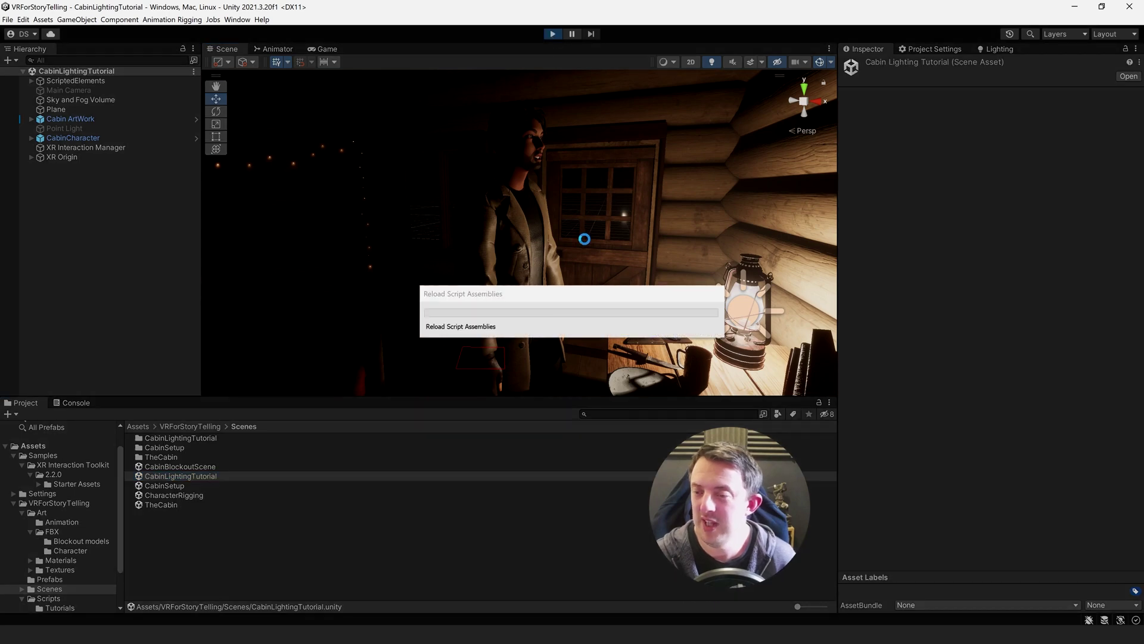
right_click_drag(524, 250, 560, 304)
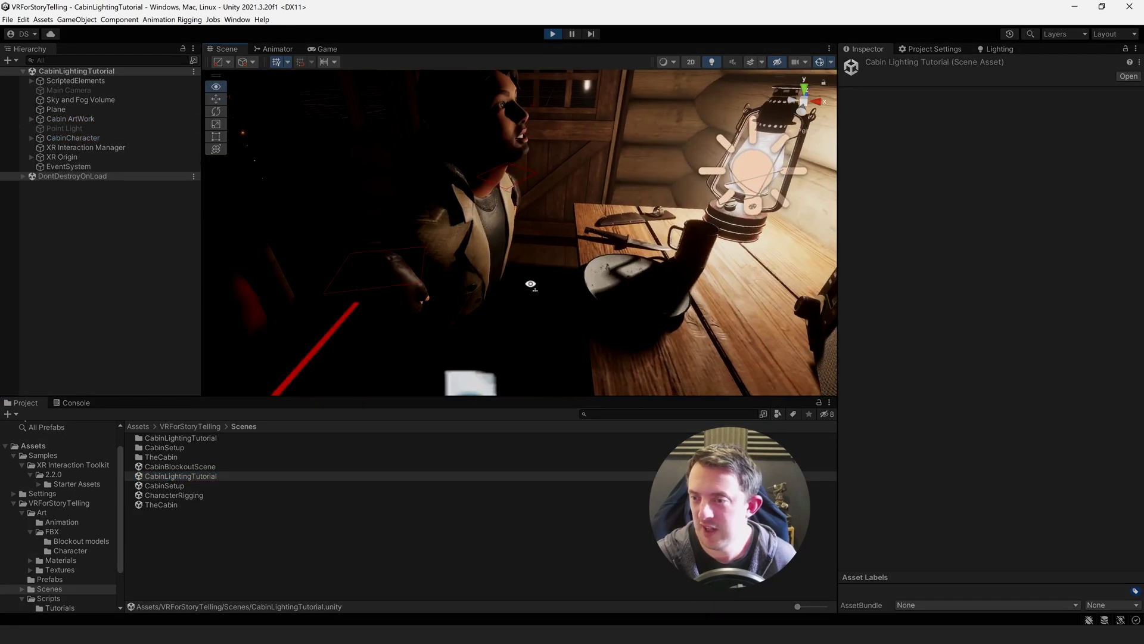
left_click(470, 287)
left_click_drag(345, 262, 543, 299)
right_click_drag(553, 330, 686, 350)
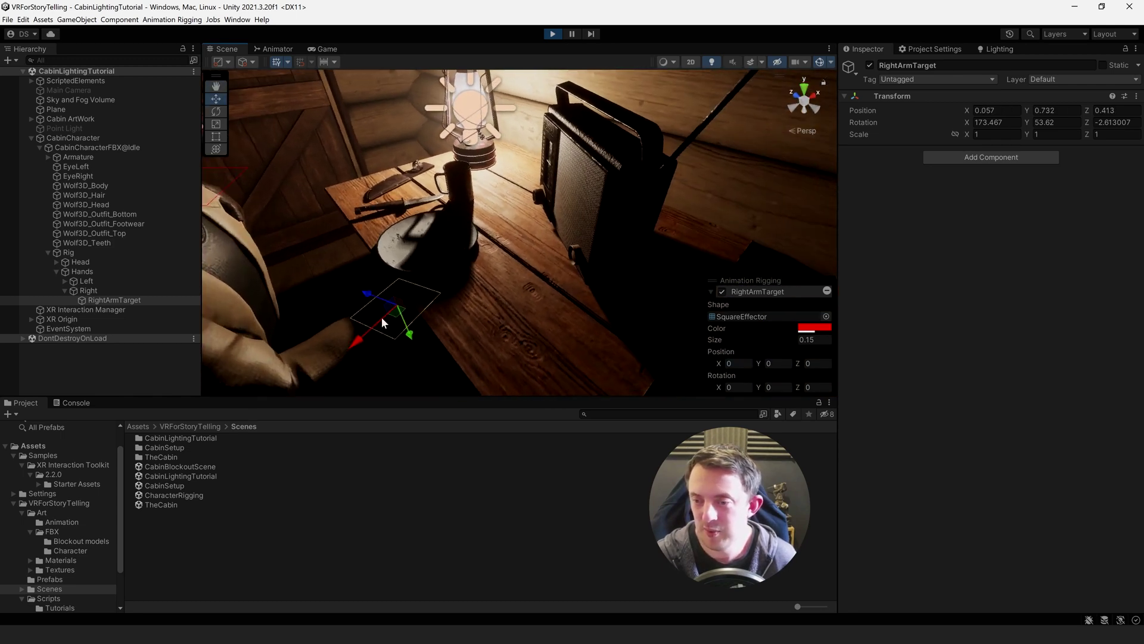
Rotate RightArmTarget to about 173, 54, 53 degrees and raise it above the table to about X 0.031, Y 0.865, Z 0.418
key("e")
left_click_drag(363, 311, 373, 345)
key("w")
left_click_drag(400, 298, 369, 243)
right_click_drag(459, 269, 398, 270)
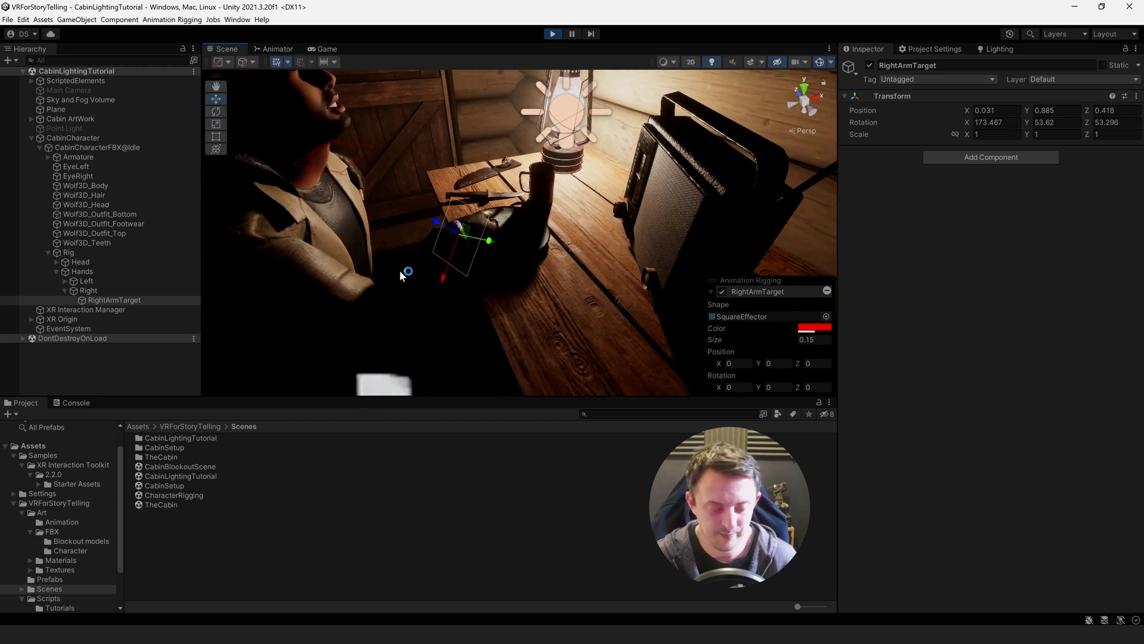
Rotate and reposition RightArmTarget further to test the right hand's pose at the cabin table
key("e")
left_click_drag(473, 200, 426, 158)
key("w")
right_click_drag(536, 213, 543, 199)
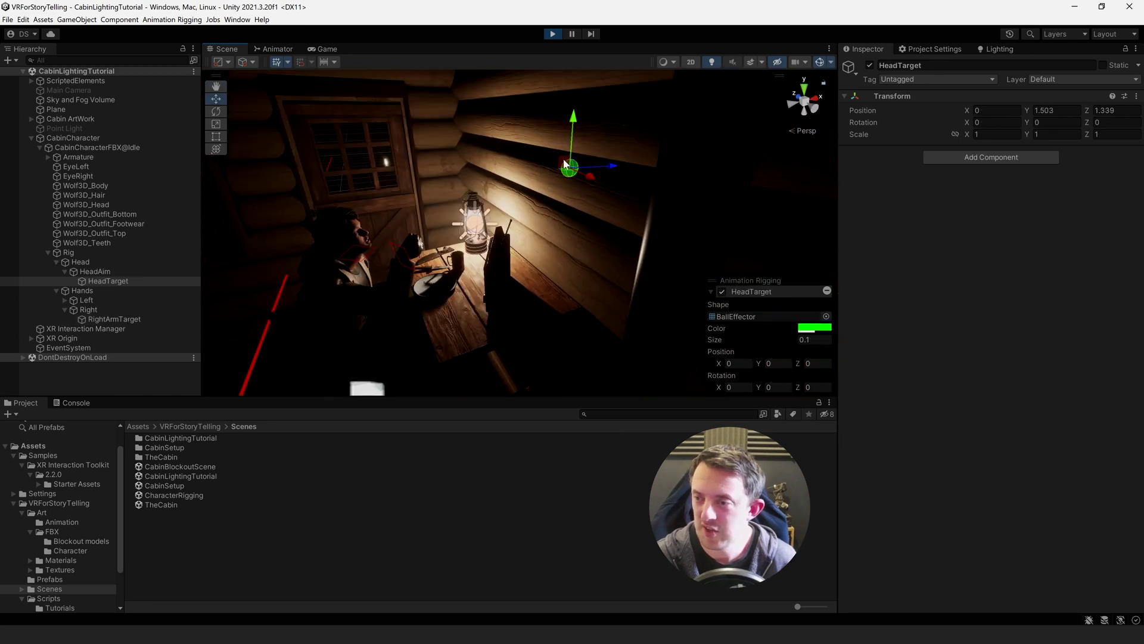
left_click_drag(564, 162, 420, 250)
Test the head aim in the cabin by moving HeadTarget, and exit play mode
key("w")
right_click_drag(420, 251, 471, 238)
left_click_drag(472, 229, 550, 265)
key("ctrl+p")
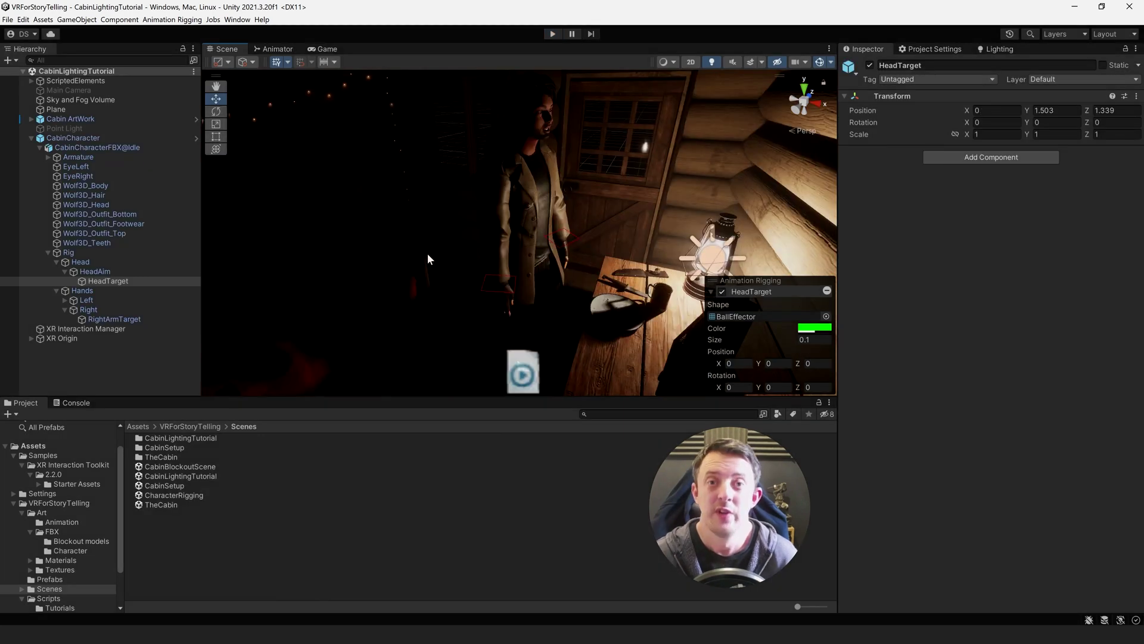